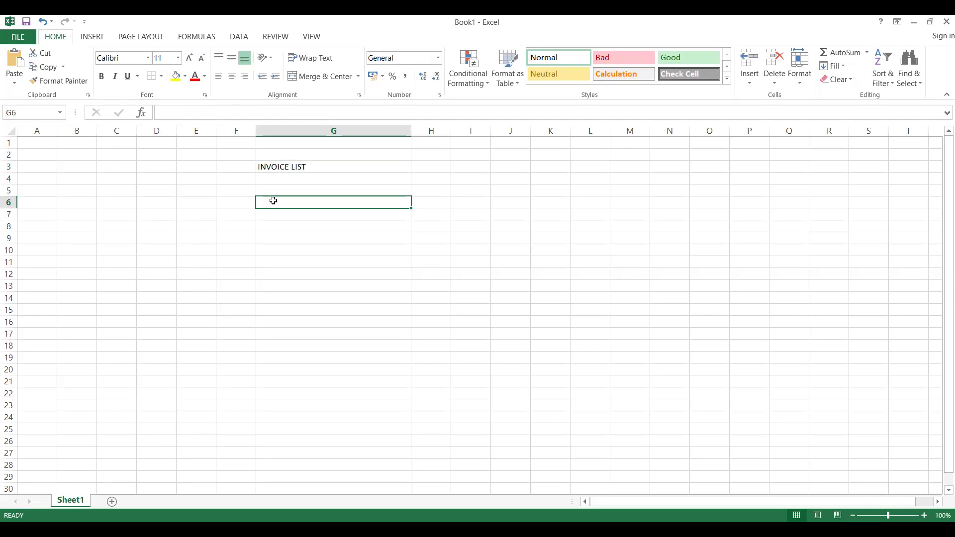
Enter the label INVOICE in cell G6 and the number 1232 beside it in H6.
text(INVOICE)
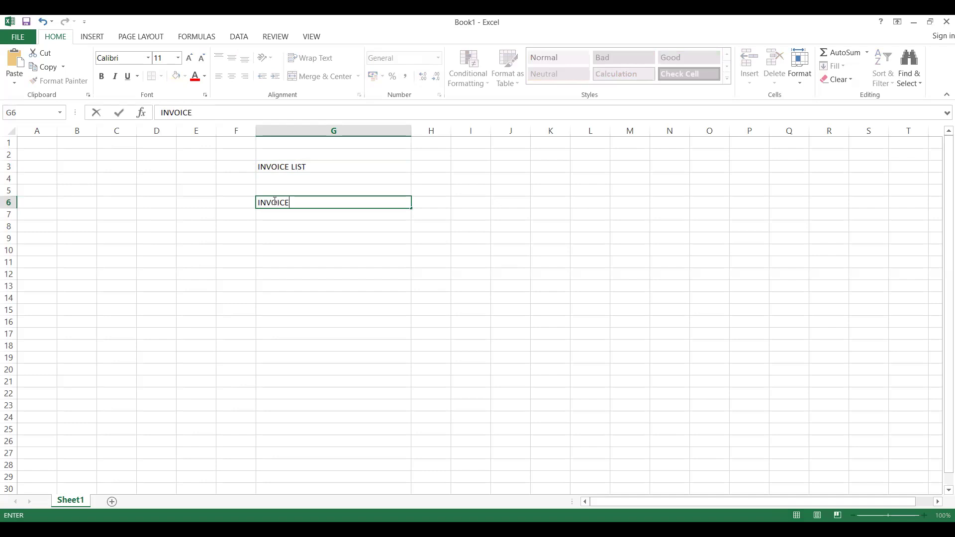
key(Tab)
text(1232)
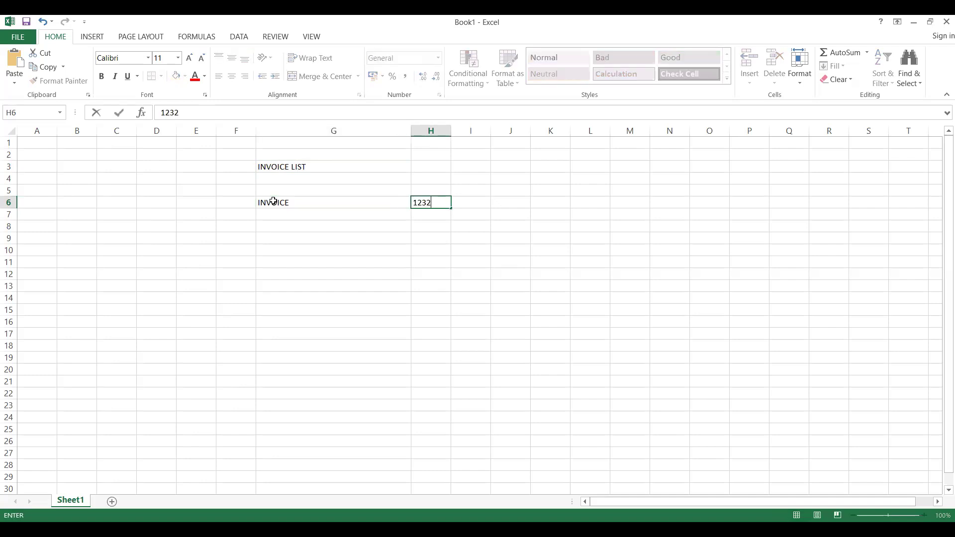
key(Return)
key(Left)
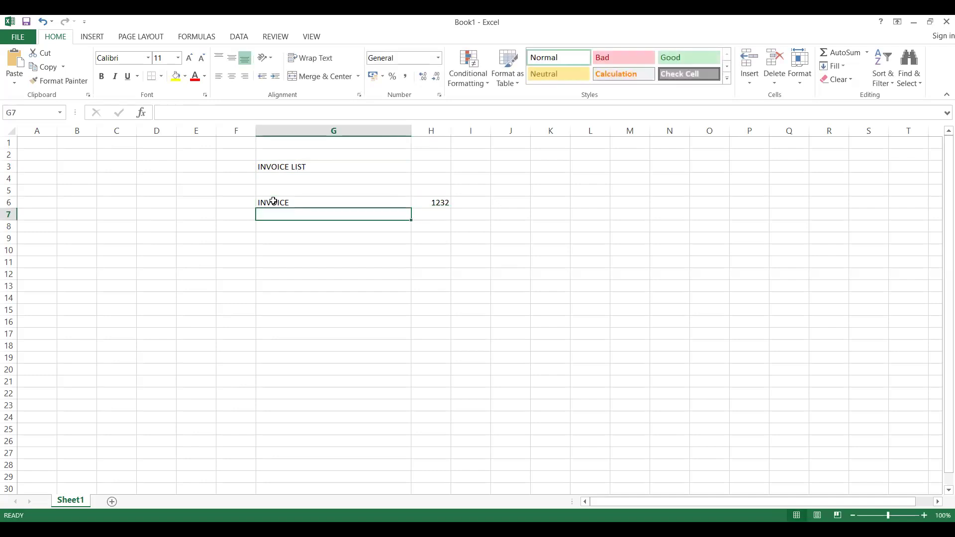
Fill cells H7 to H9 with the invoice numbers 34333, 21212 and 3232.
key(Right)
text(34333)
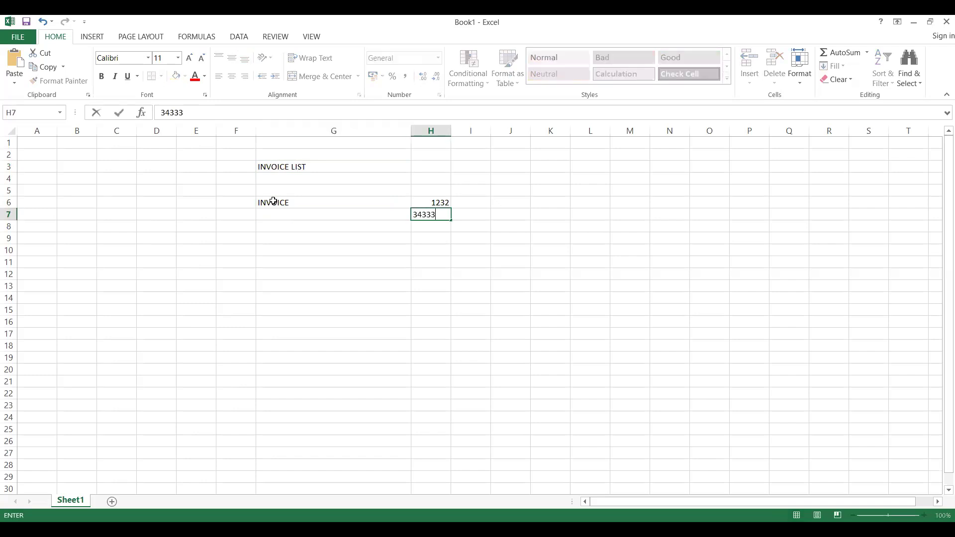
key(Return)
text(21212)
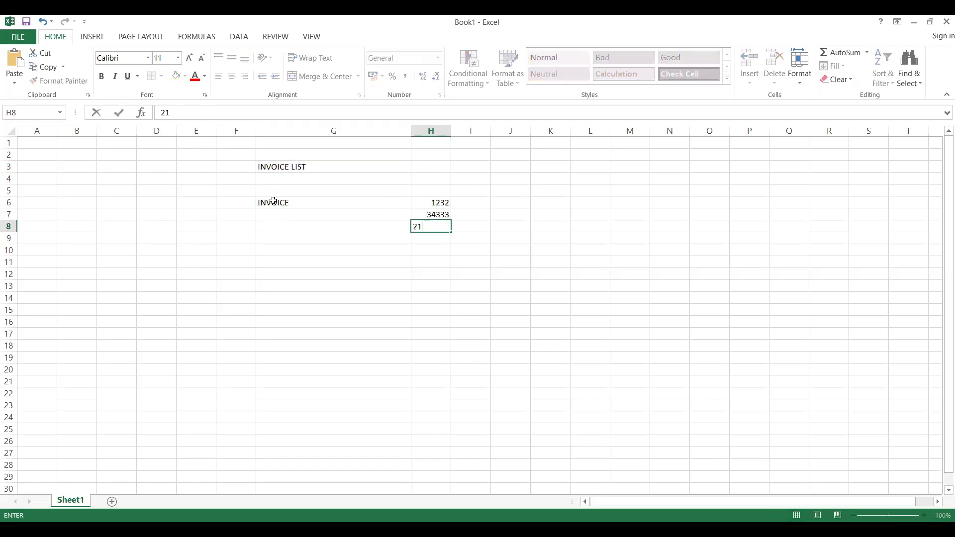
key(Return)
text(QW)
key(BackSpace)
key(BackSpace)
text(3232)
key(Return)
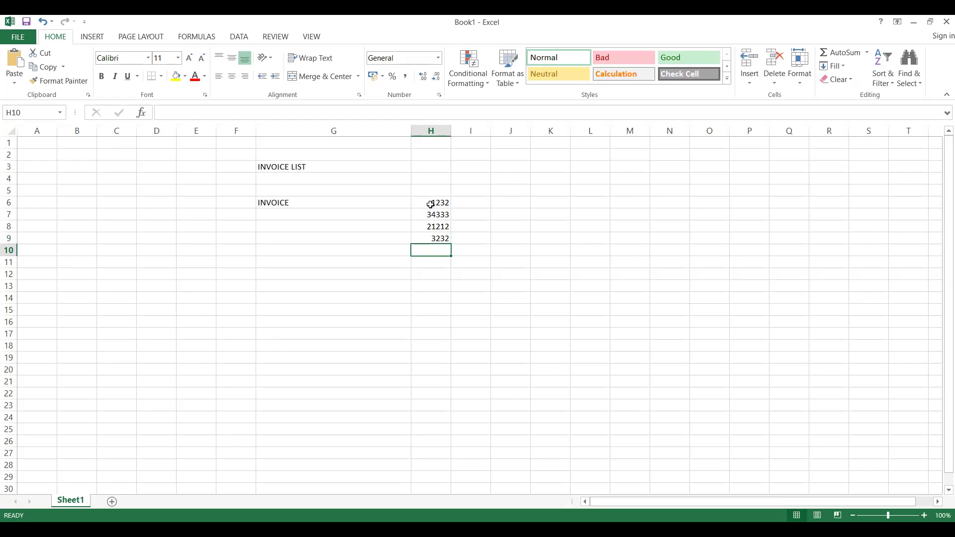
Enter X in cell J5, above the row of the first invoice.
click(500, 189)
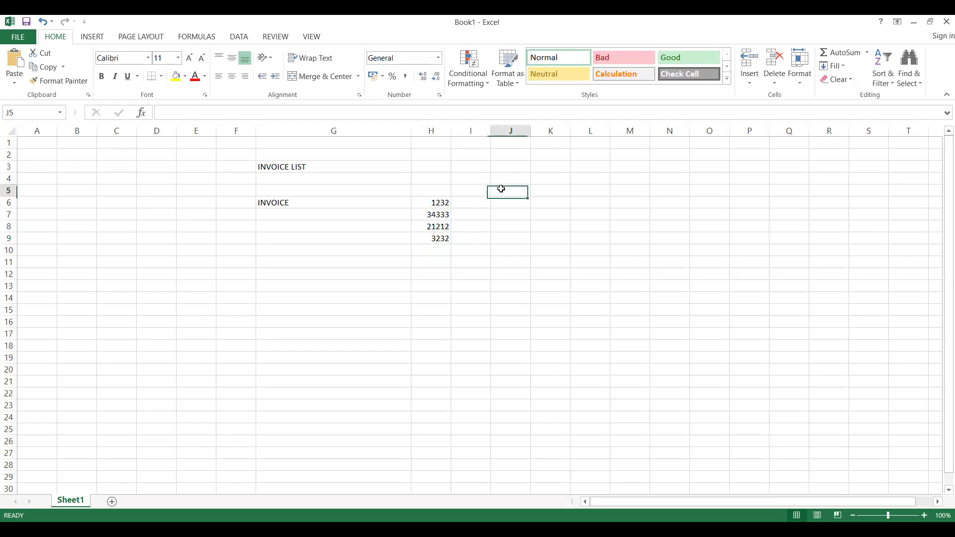
text(X)
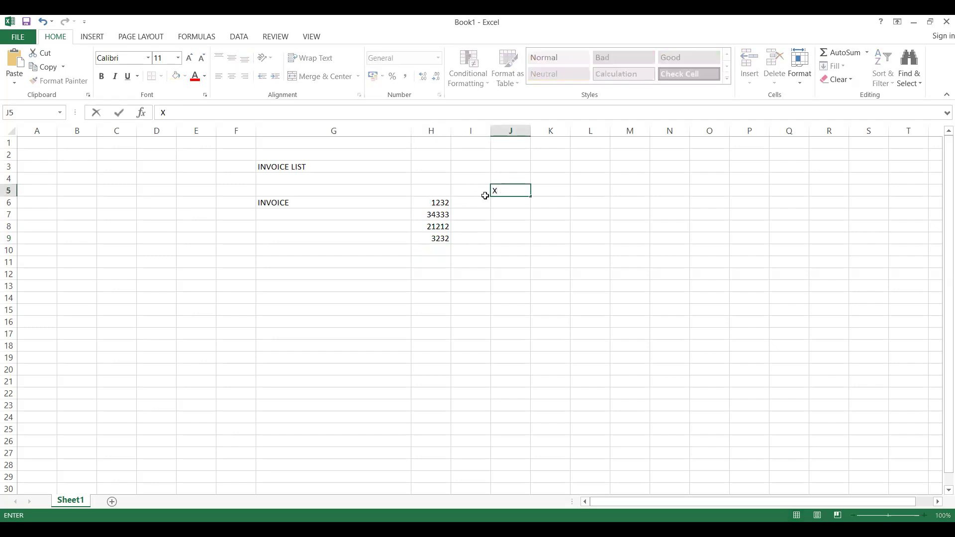
click(470, 203)
click(495, 190)
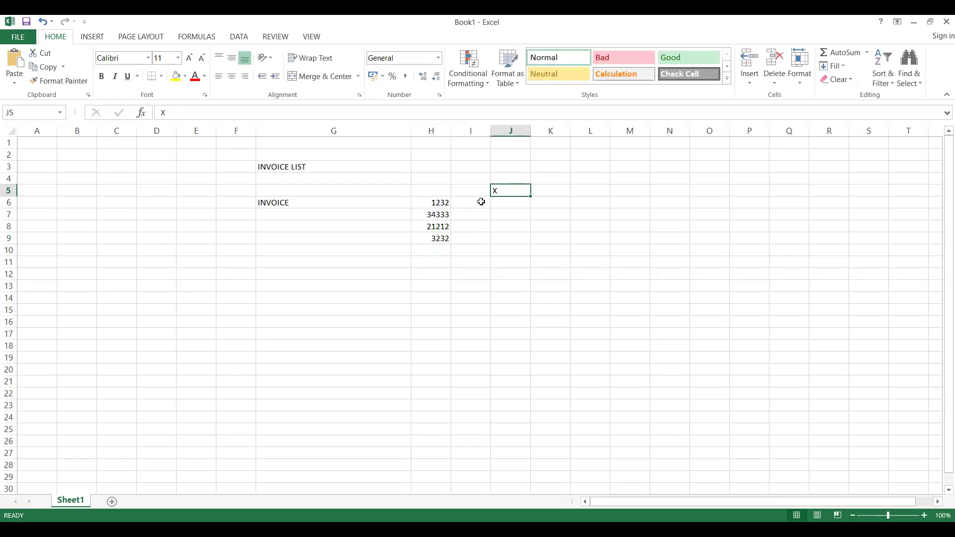
Enter the amounts 1000 in I6 and 2000 in I7, each with the currency USD in column J.
click(481, 202)
text(1000)
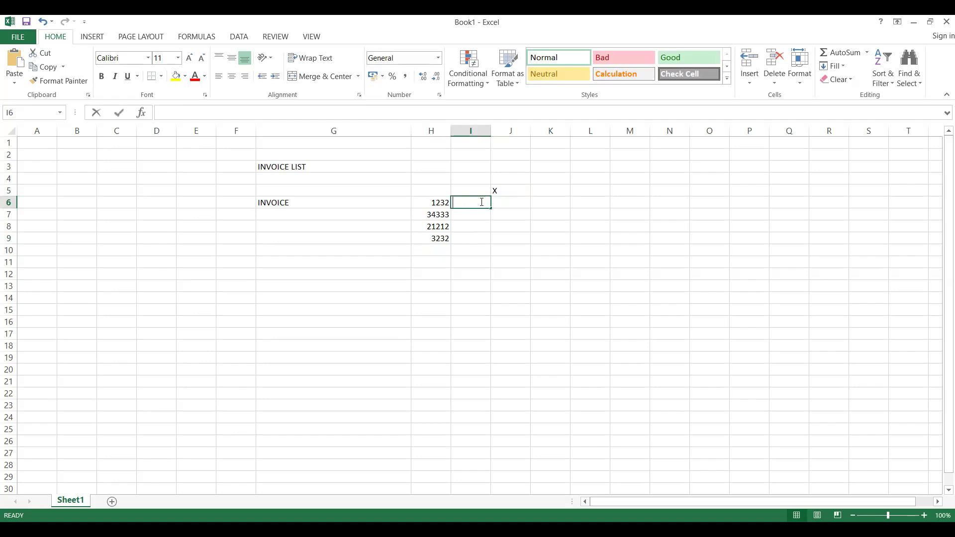
key(Tab)
text(USD)
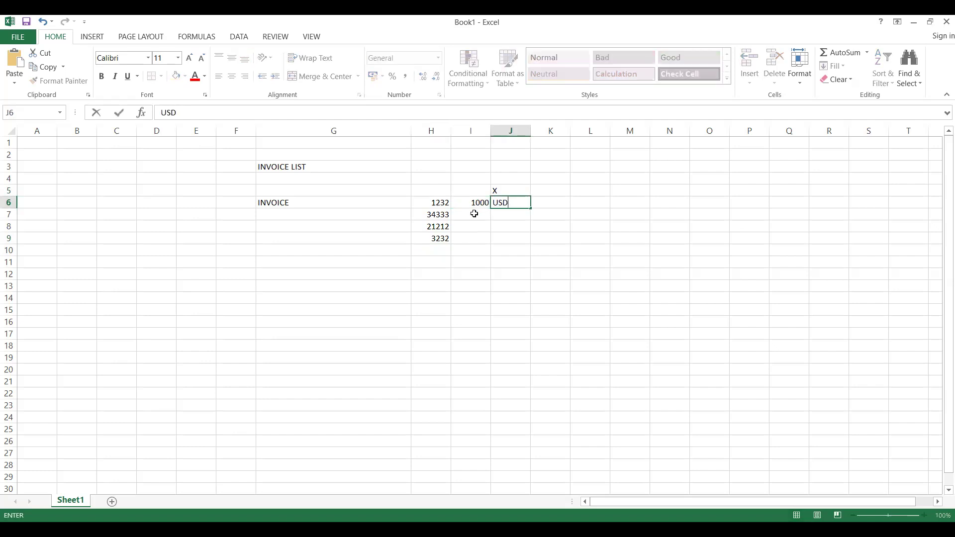
click(474, 213)
text(1000)
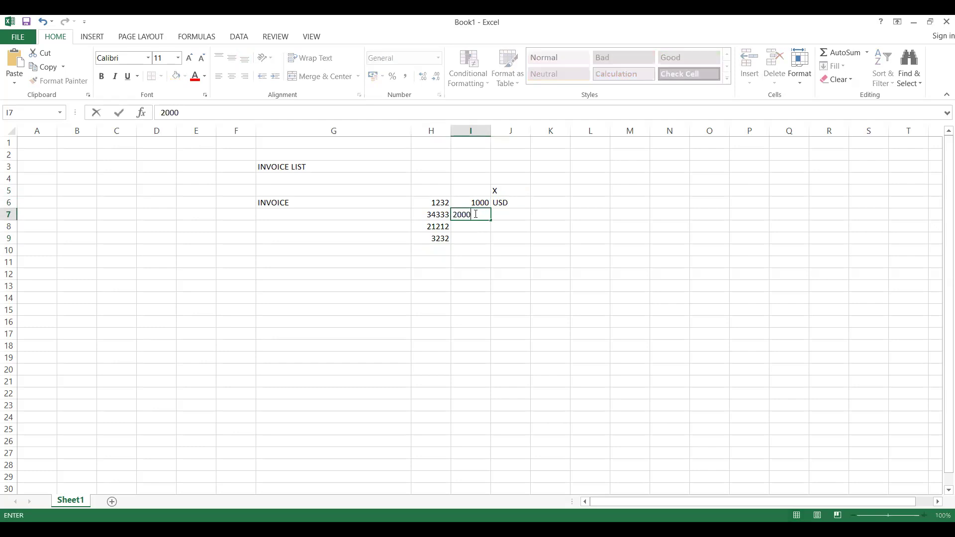
key(Tab)
text(USD)
key(Return)
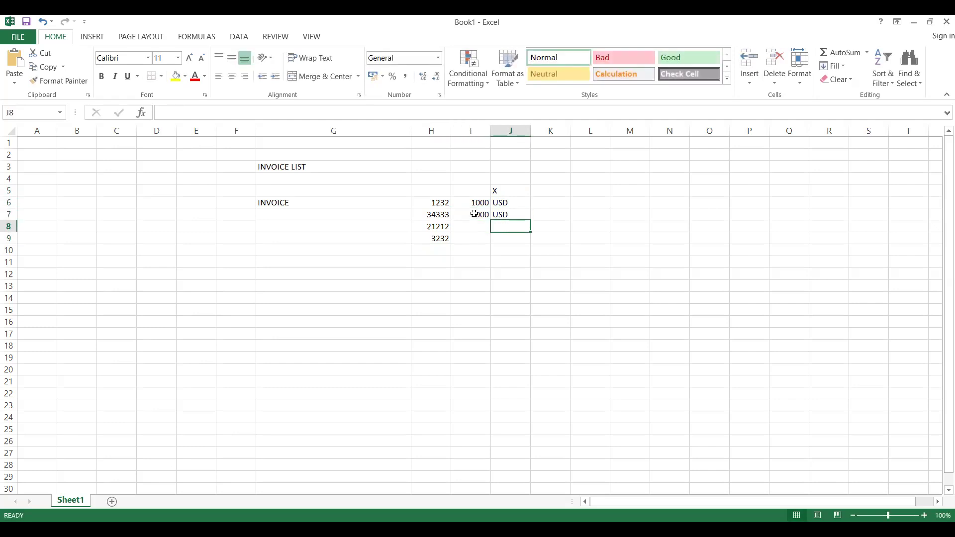
Enter the amounts 2500 in I8 and 4000 in I9, each with the currency USD in column J.
key(Left)
text(2500)
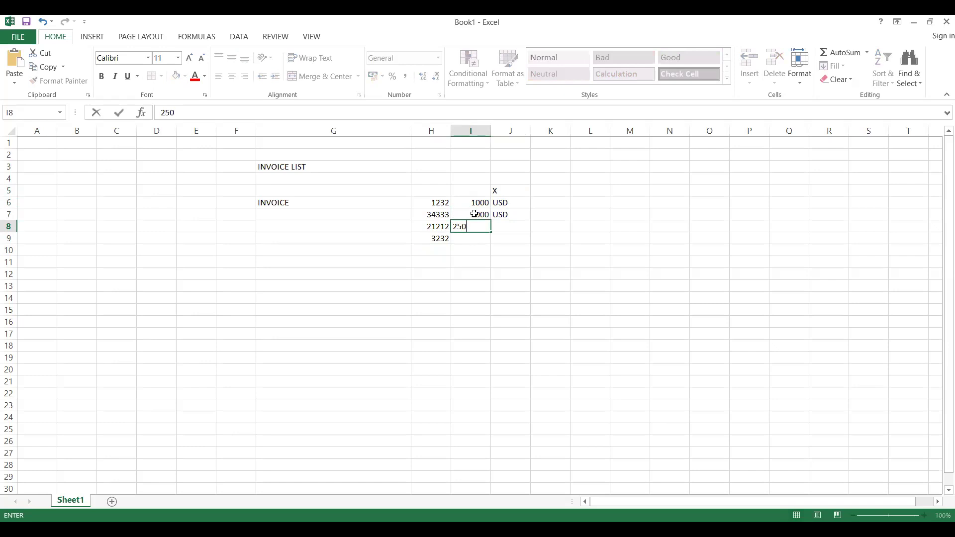
key(Tab)
text(US)
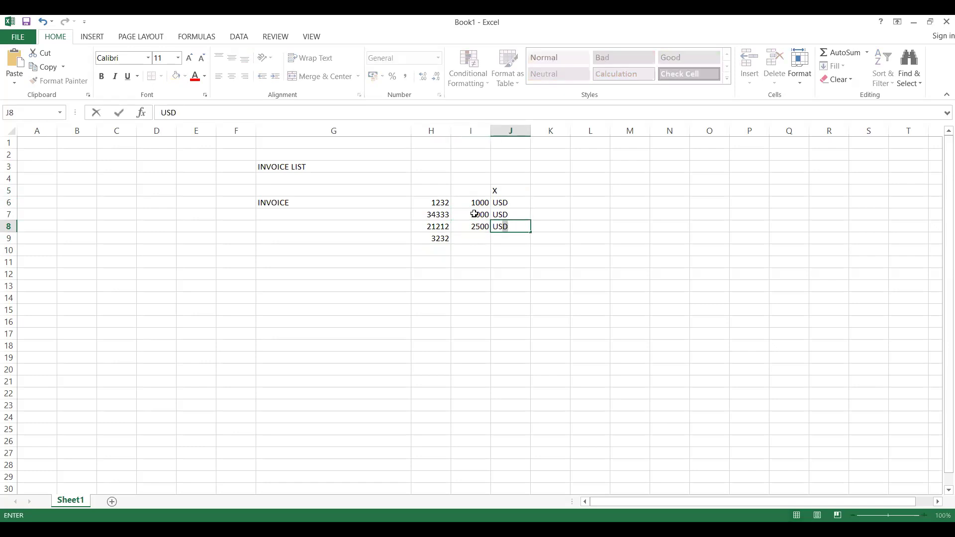
key(Return)
text(4000)
key(Tab)
text(US)
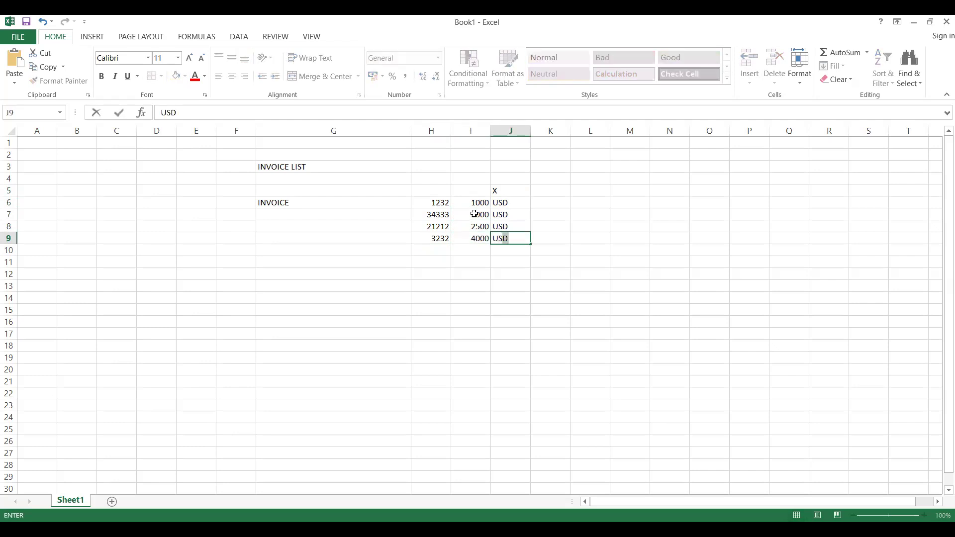
click(440, 288)
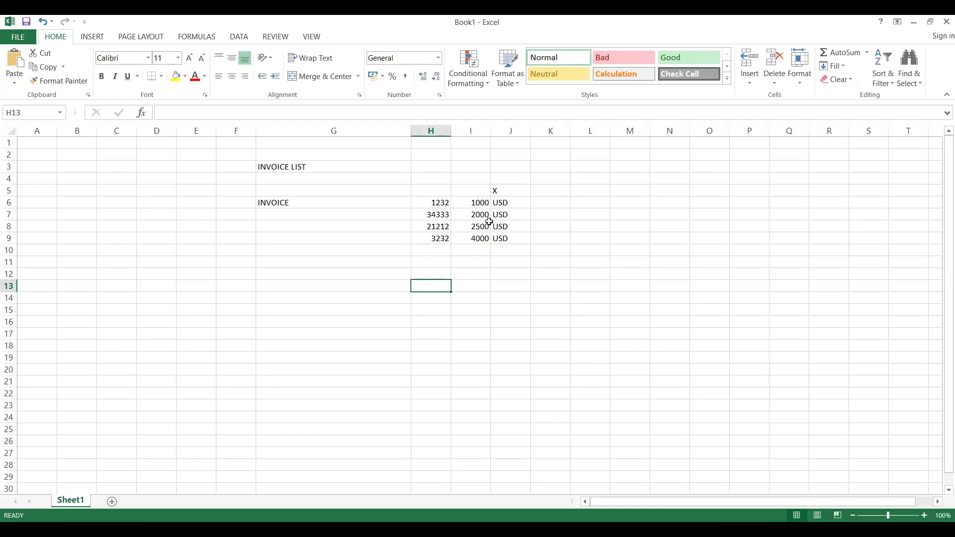
Select the invoice amounts in I6:I9 to check their sum.
click(471, 204)
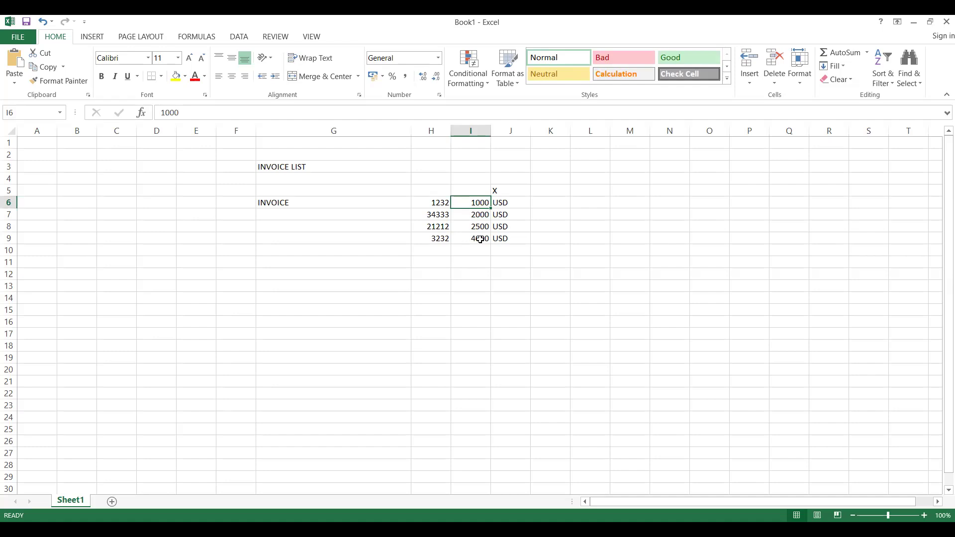
click(484, 254)
click(483, 214)
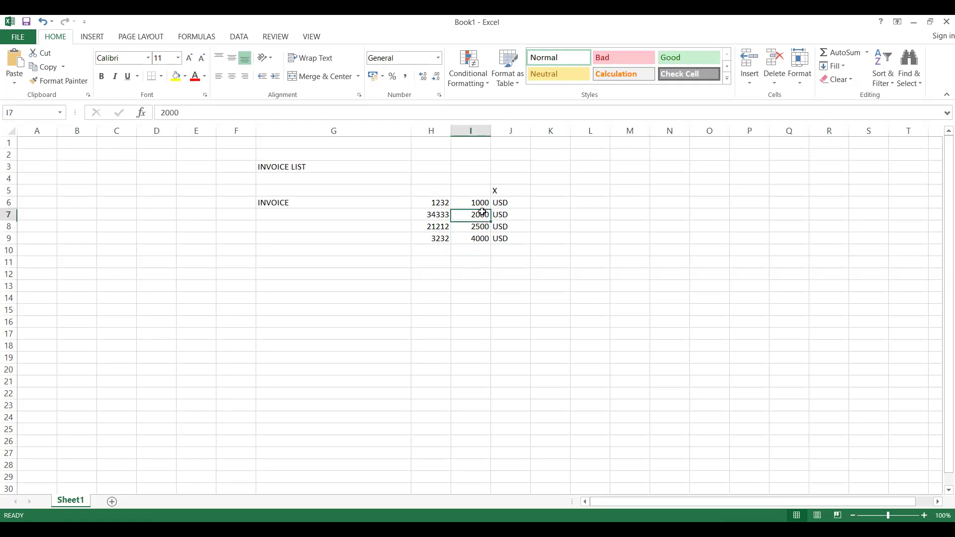
click(481, 204)
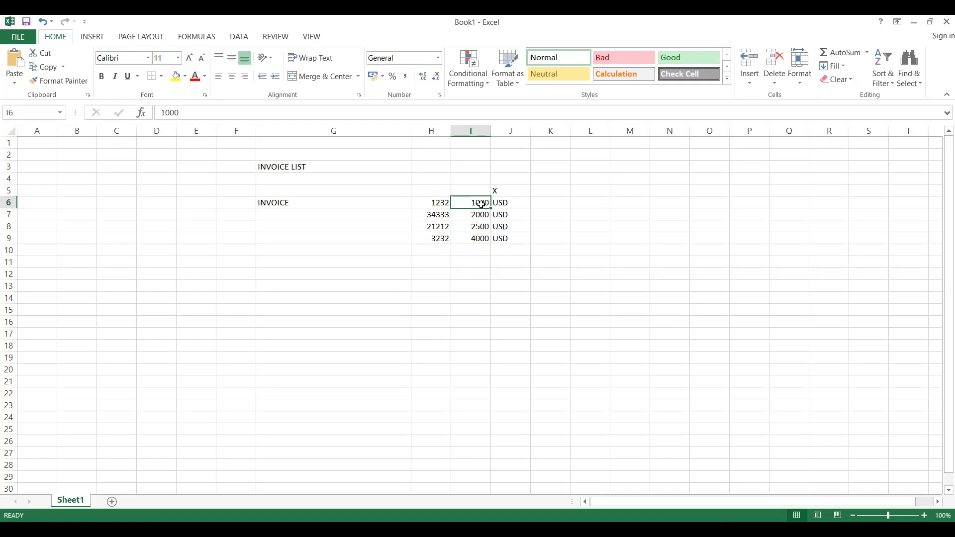
key(shift+Down)
key(shift+Down)
key(shift+Down)
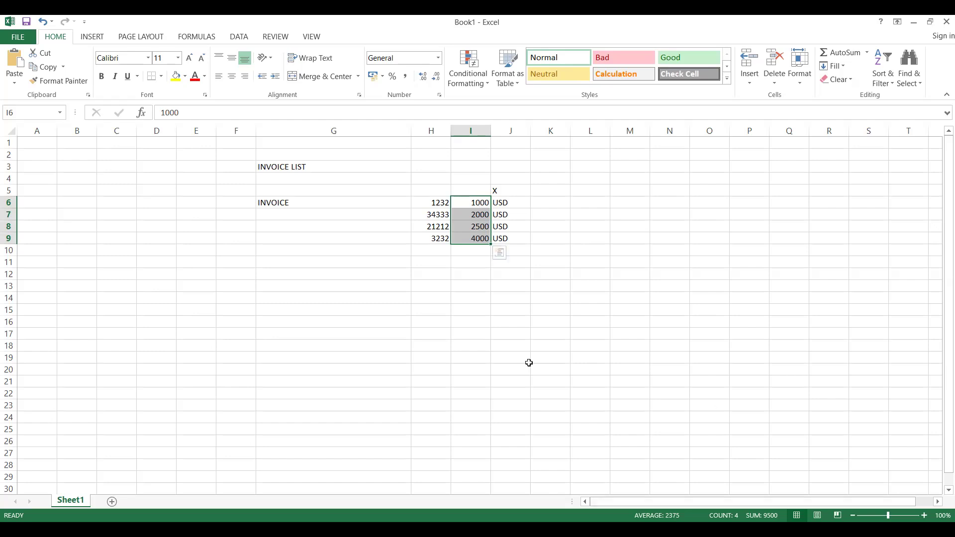
Total the invoice amounts in cell I10 with the formula =SUM(I6:I9).
click(458, 252)
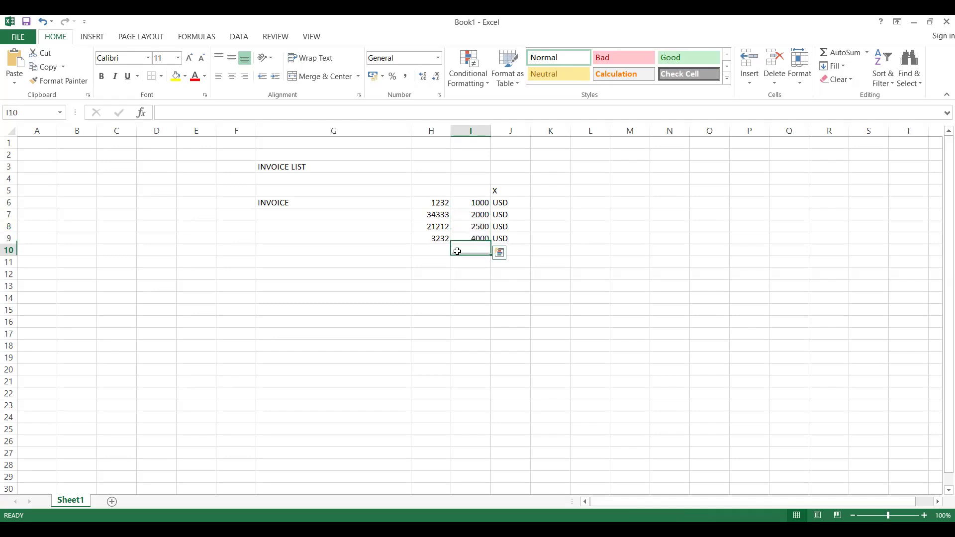
text(=)
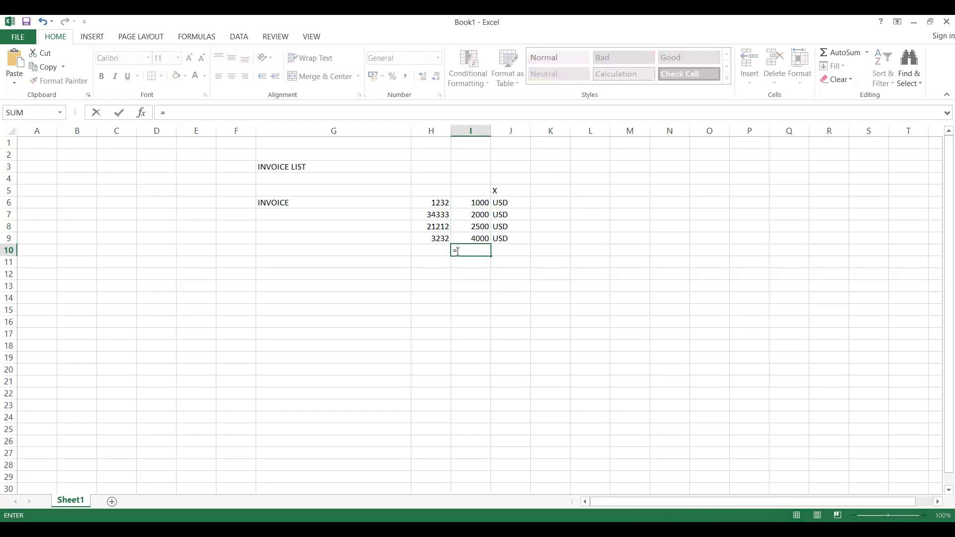
text(SUM)
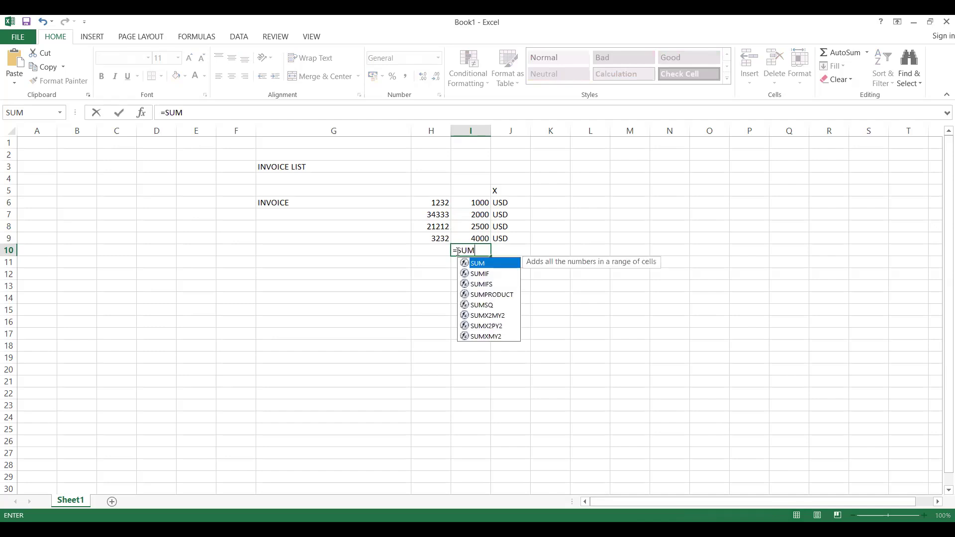
text(()
key(Up)
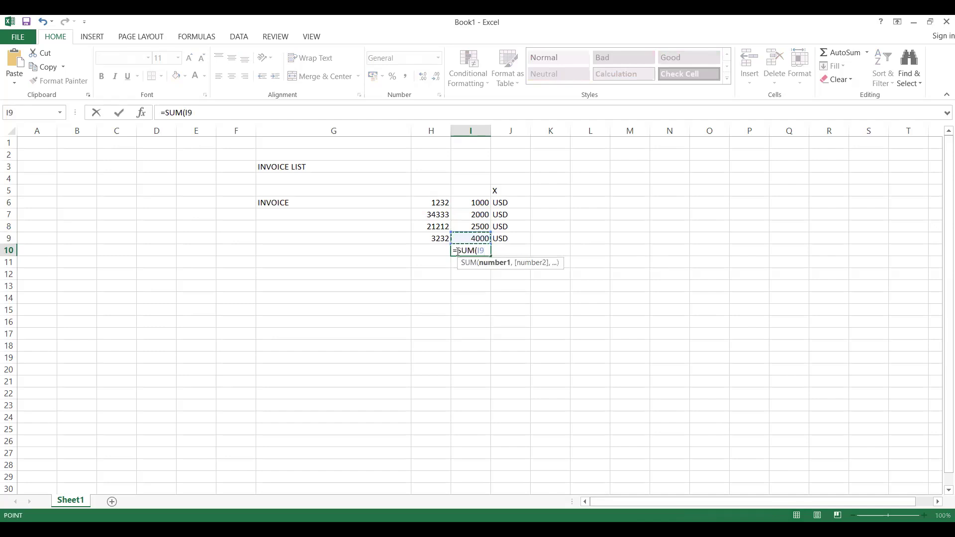
key(shift+Up)
key(shift+Up)
key(shift+Up)
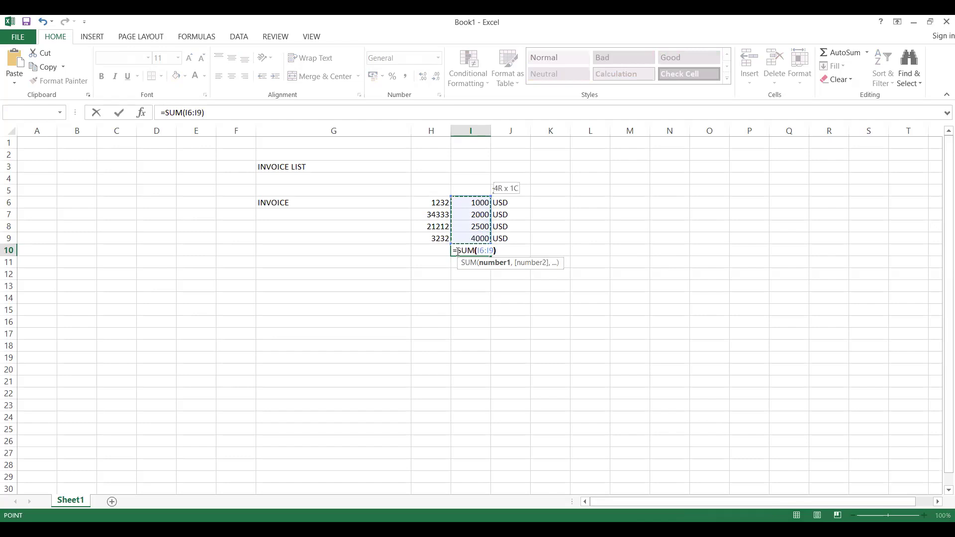
key(Return)
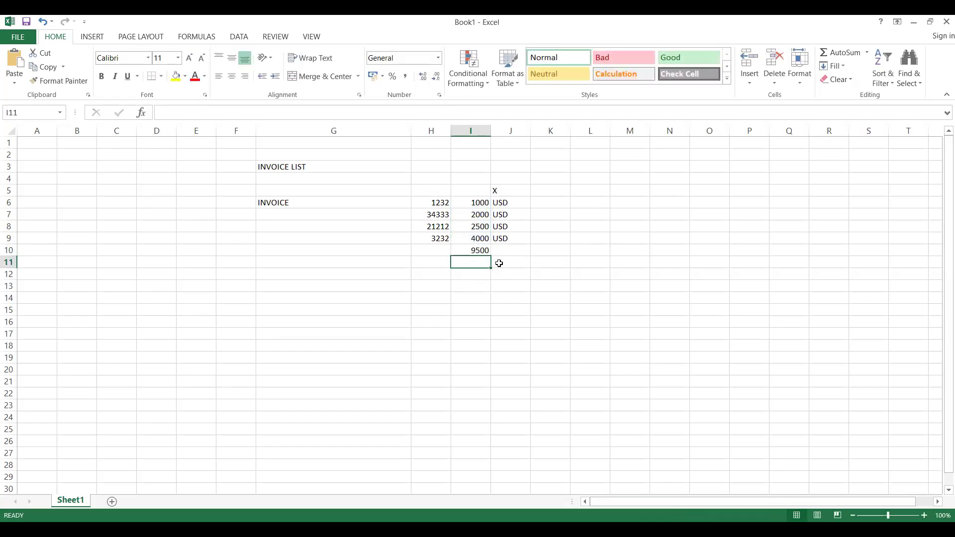
Enter the currency USD in J10 beside the total.
click(508, 248)
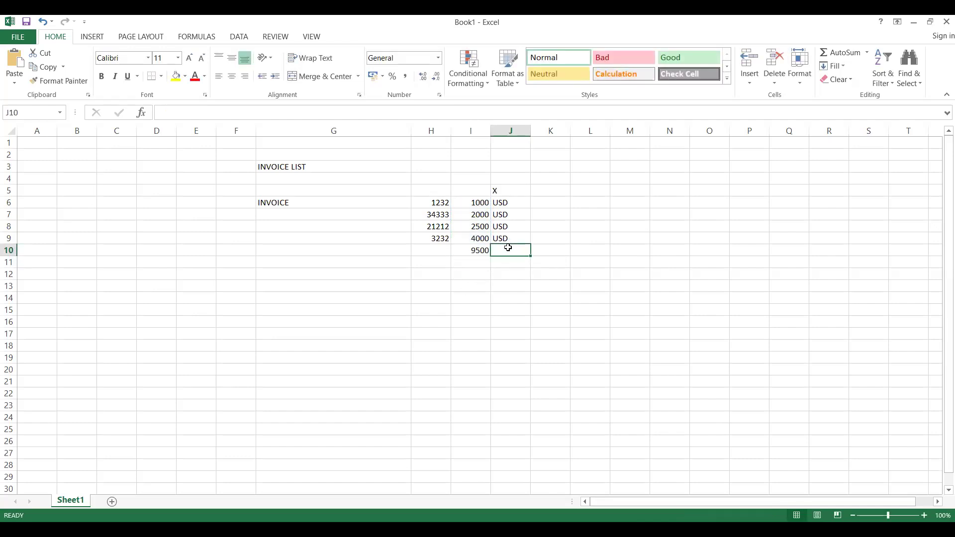
text(USD)
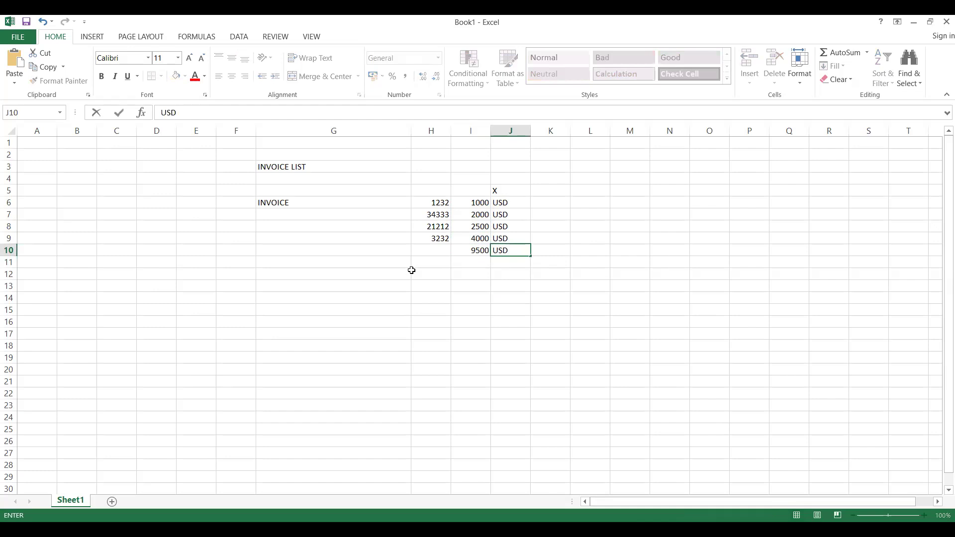
click(412, 271)
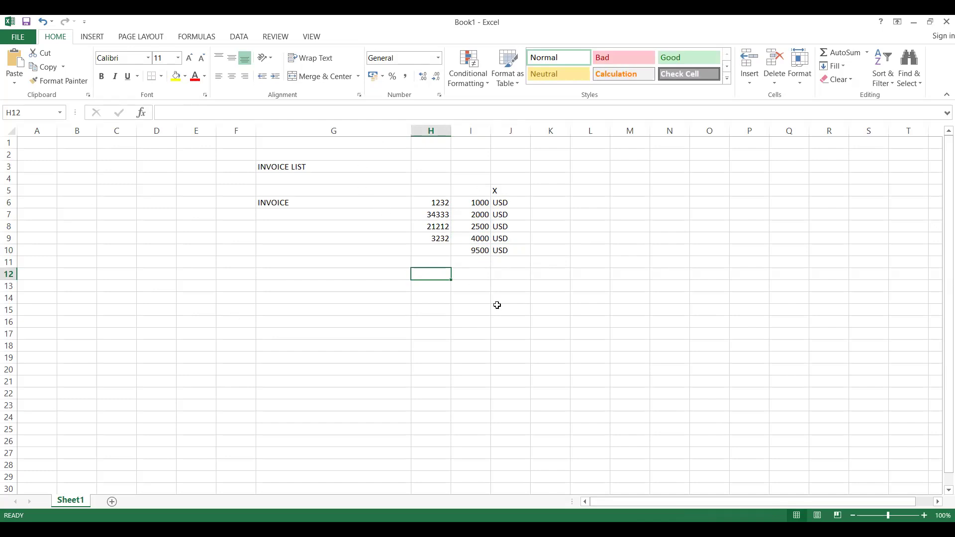
Enter the text INVOICE DATE in cell L9 and INVOICELIST DATE in cell M11.
click(590, 241)
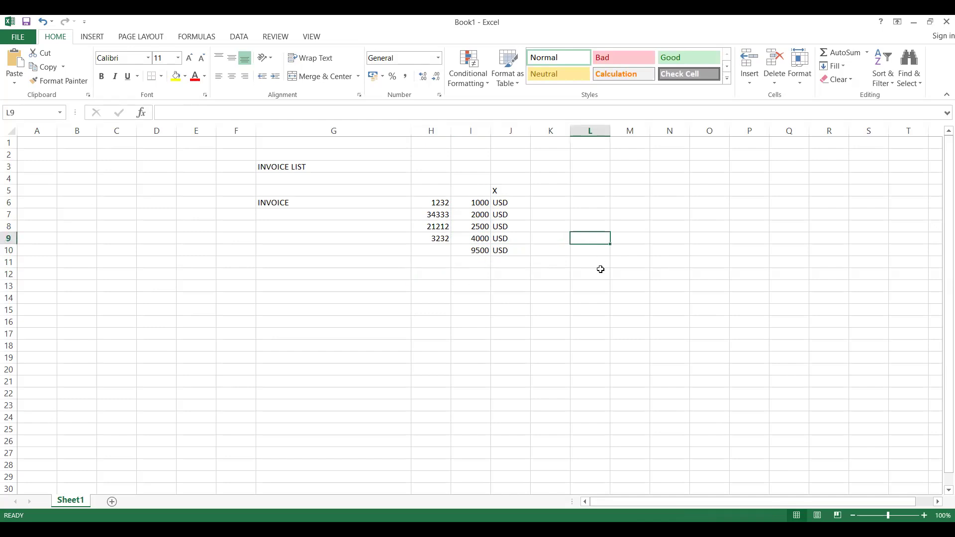
text(INVOICE DATE)
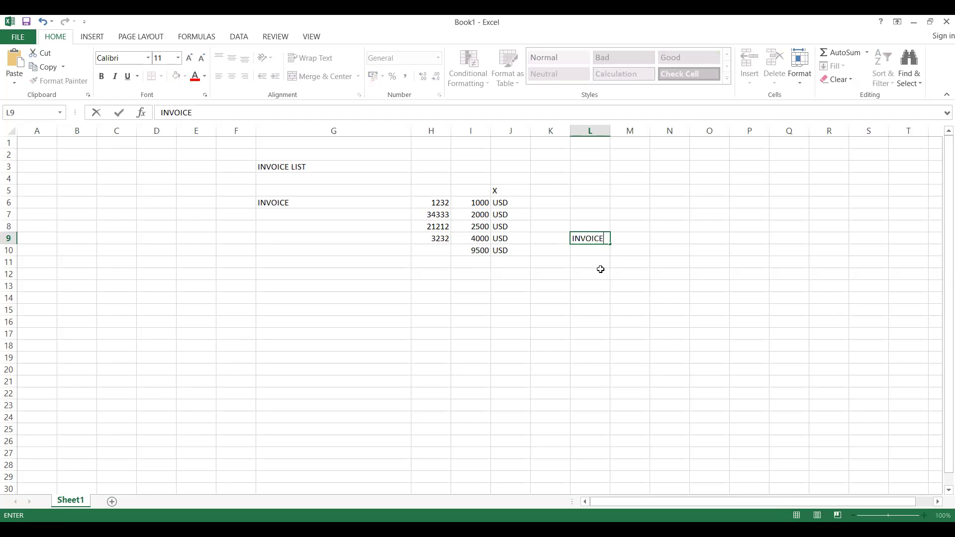
click(627, 264)
text(INVOICE)
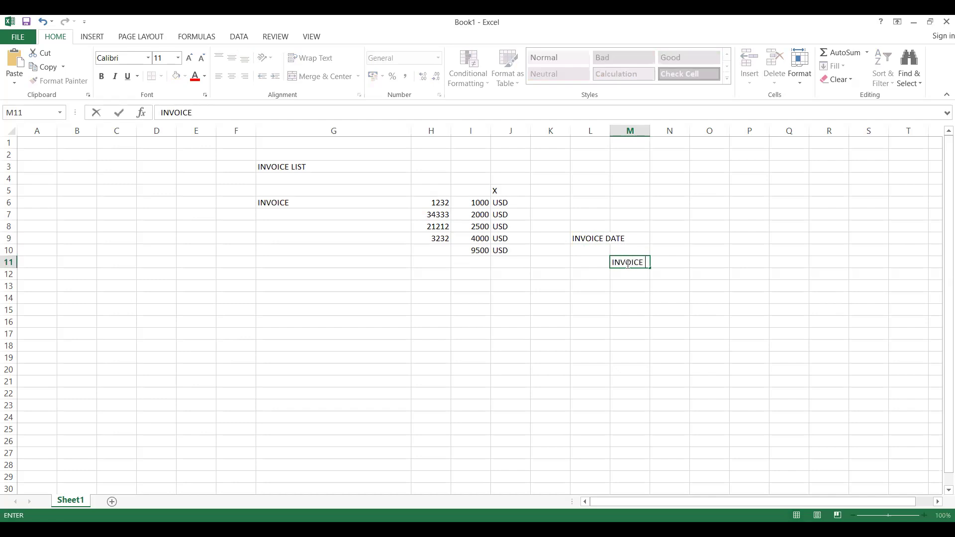
key(BackSpace)
text(LIST DATE)
click(557, 259)
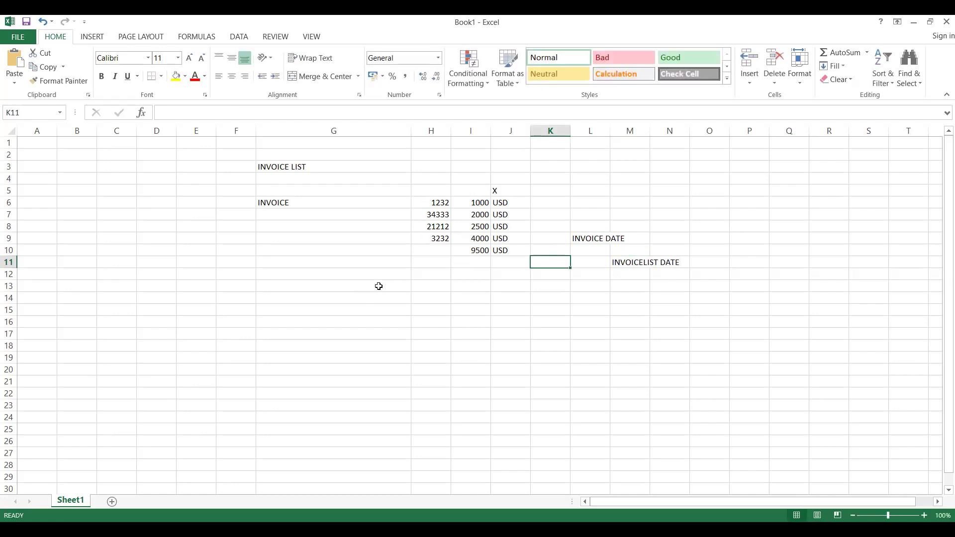
click(426, 270)
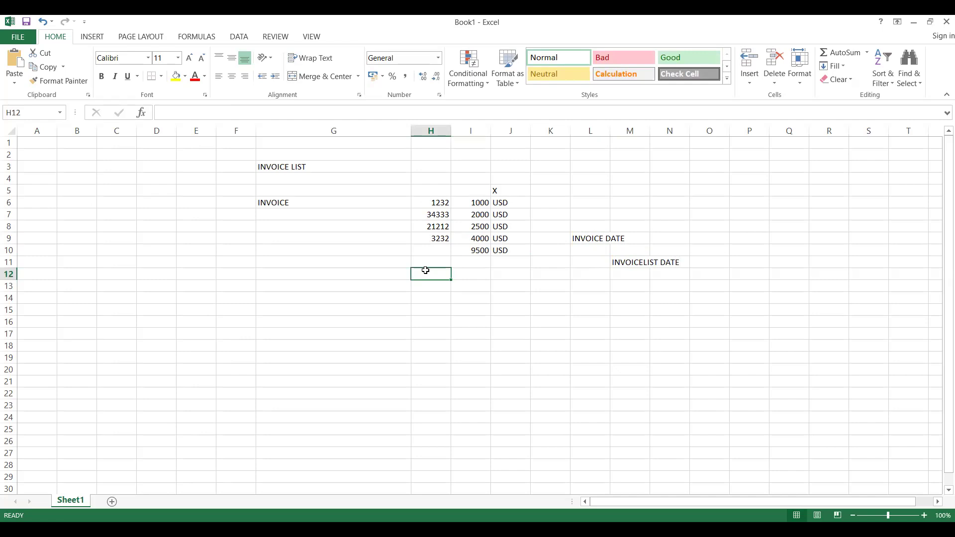
Enter the invoice list line in row 12 with number 2323232, amount 9500 and currency USD in columns H to J.
text(2323232)
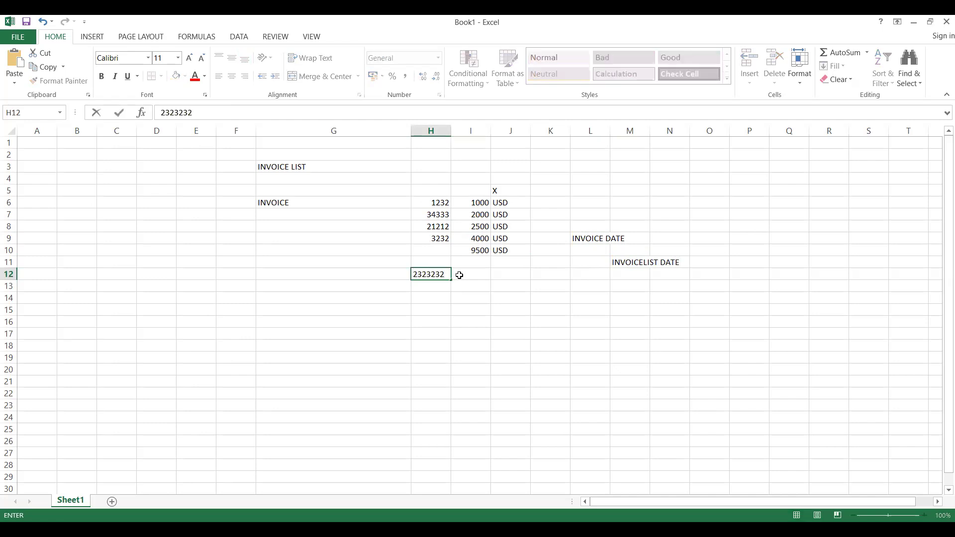
click(475, 274)
text(9)
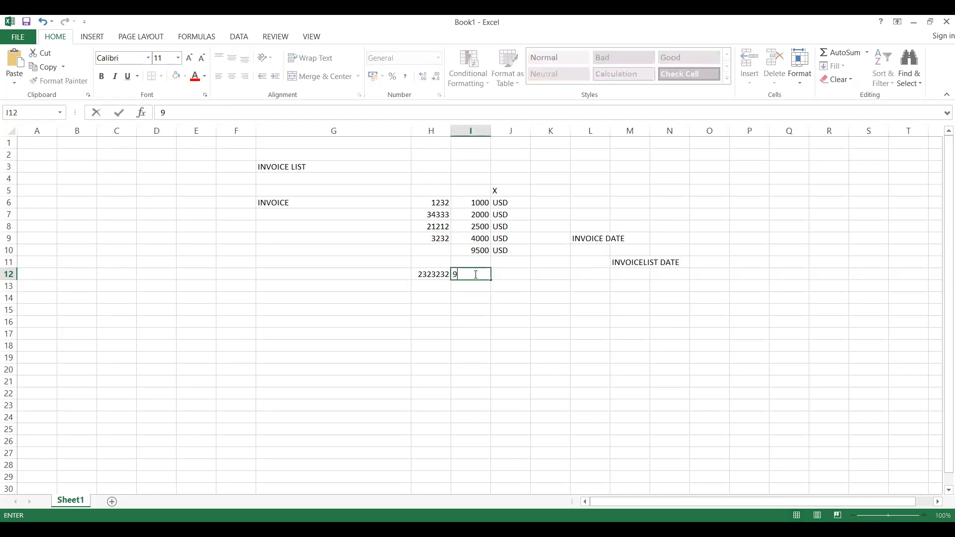
text(500)
key(Tab)
text(USD)
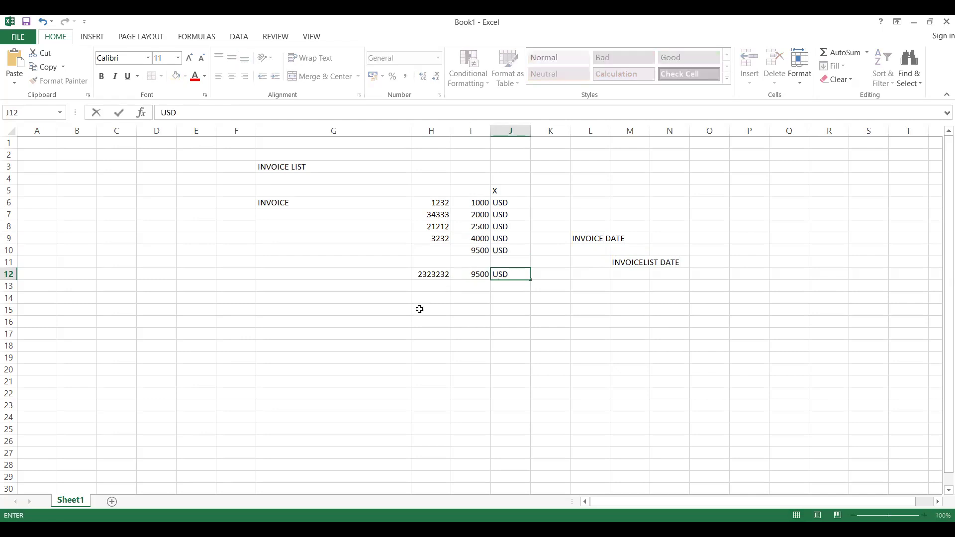
click(419, 309)
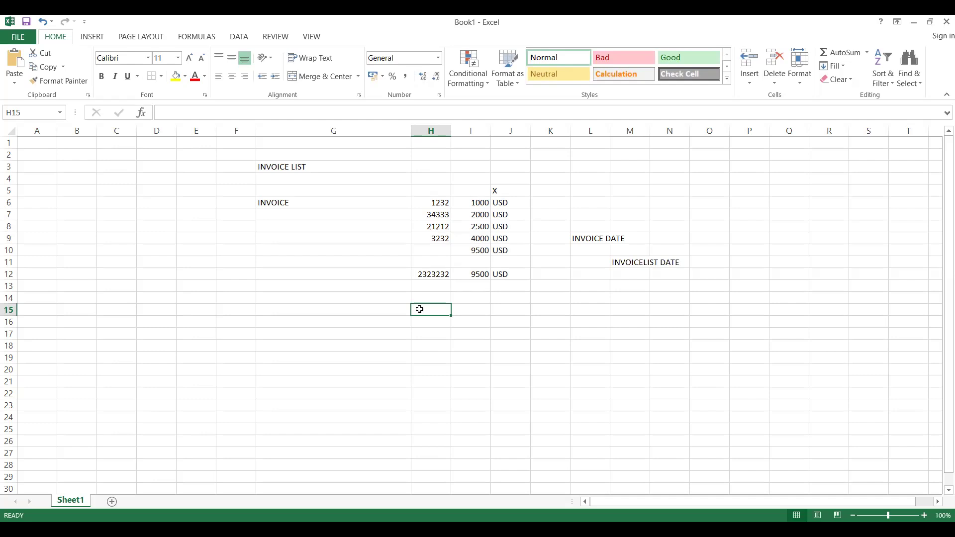
click(423, 204)
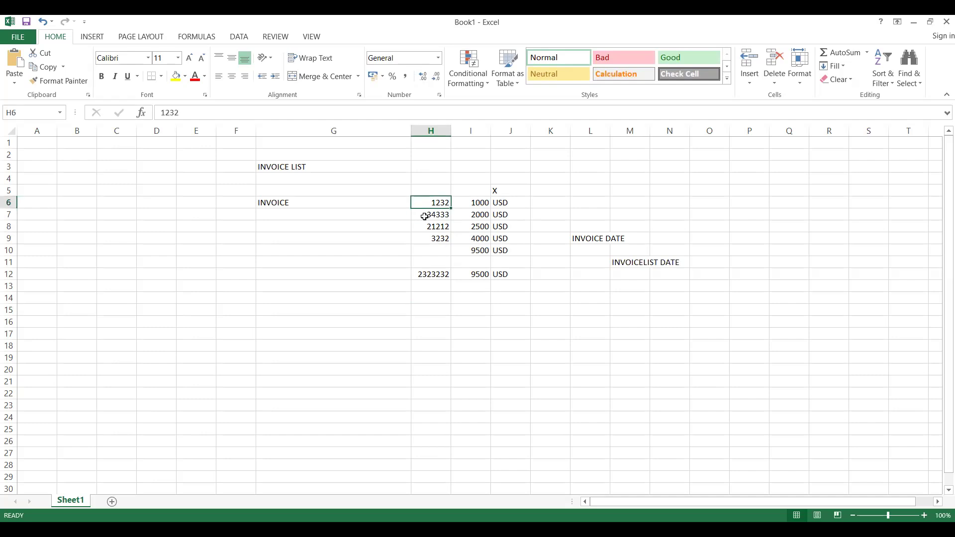
click(426, 223)
click(428, 240)
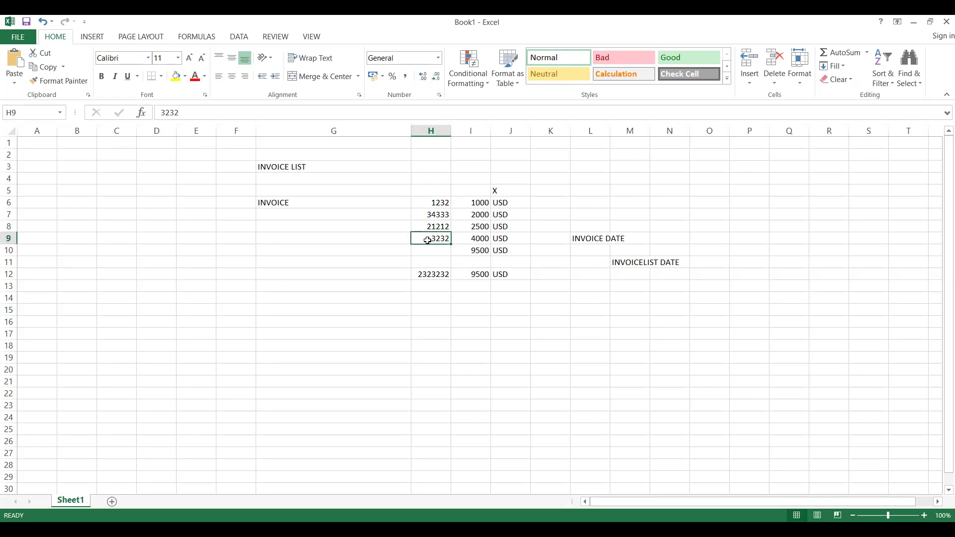
click(466, 276)
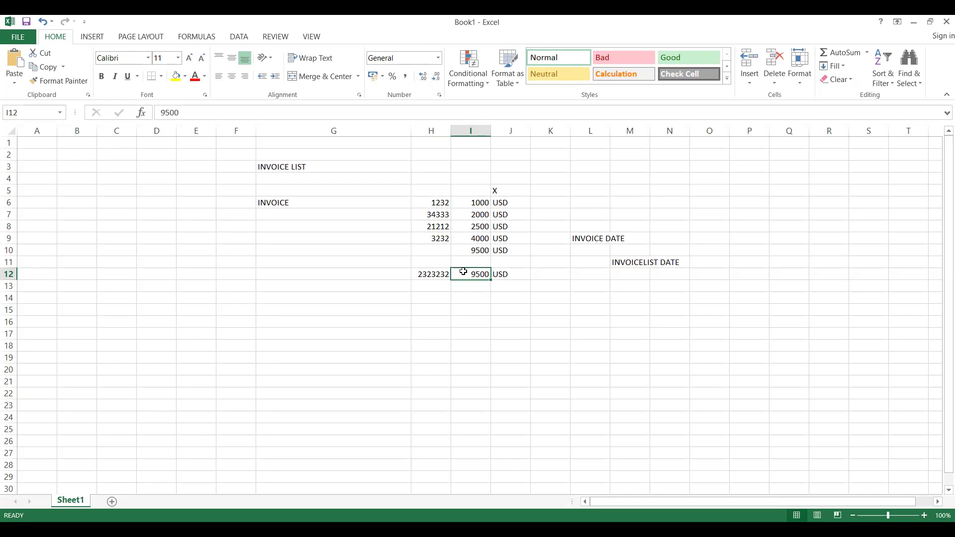
click(424, 273)
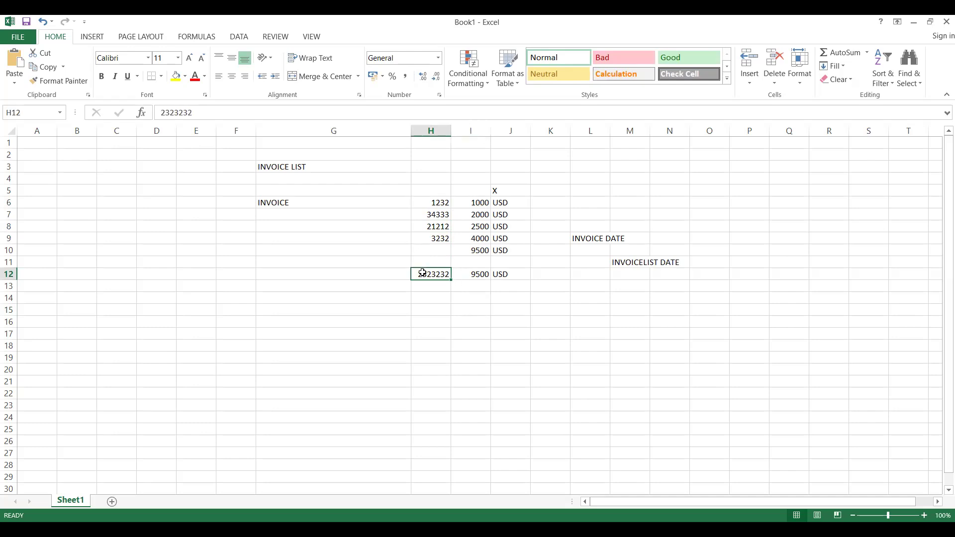
click(474, 277)
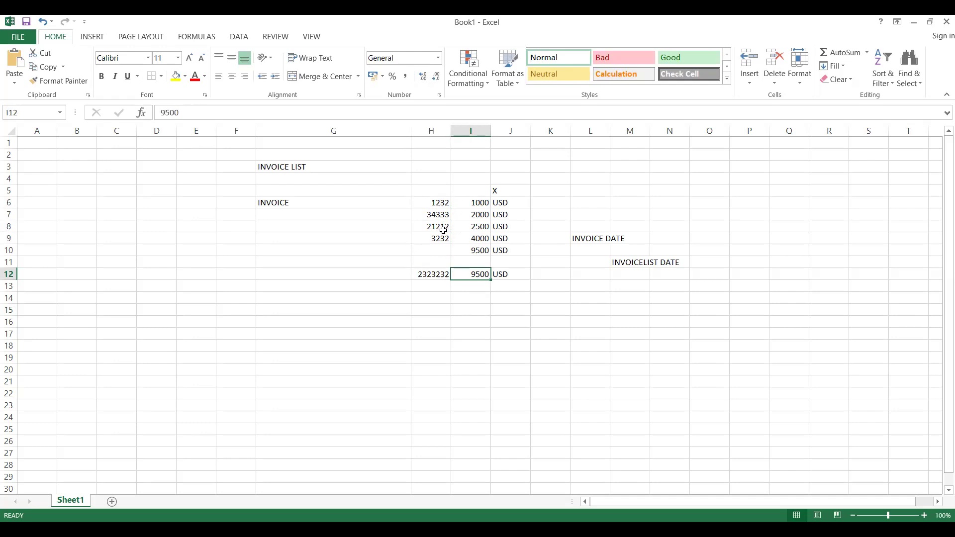
Number the four invoices 1, 2, 3 and 4 in cells K6:K9 beside their USD amounts.
click(546, 199)
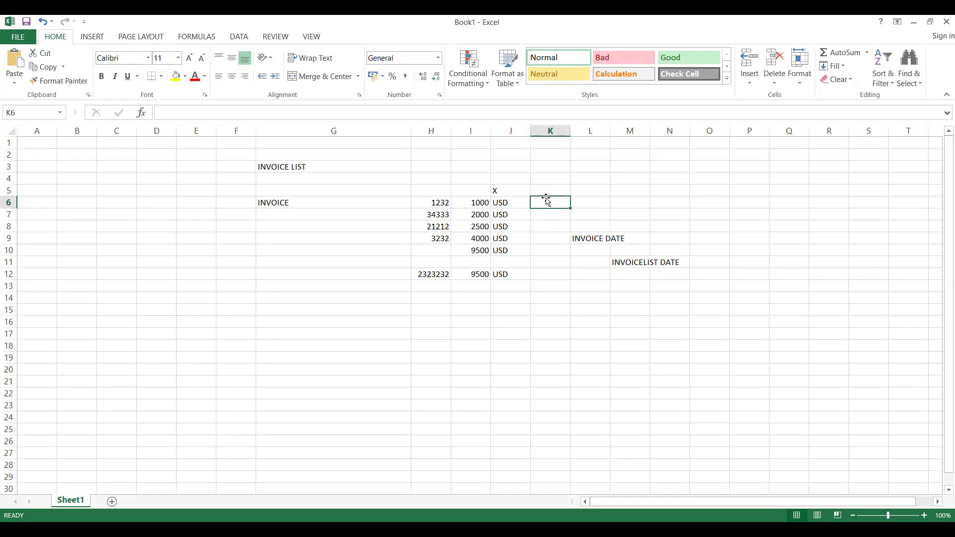
text(1)
key(Return)
text(2)
key(Return)
text(3)
key(Return)
text(4)
key(Return)
Enter 0011 in cell K12 beside the invoice list amount.
key(Return)
key(Return)
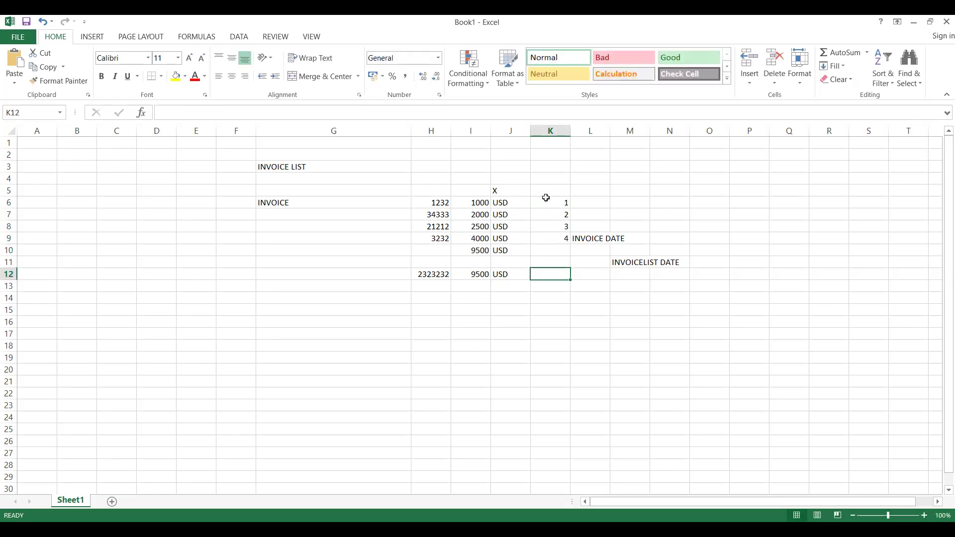
text(0011)
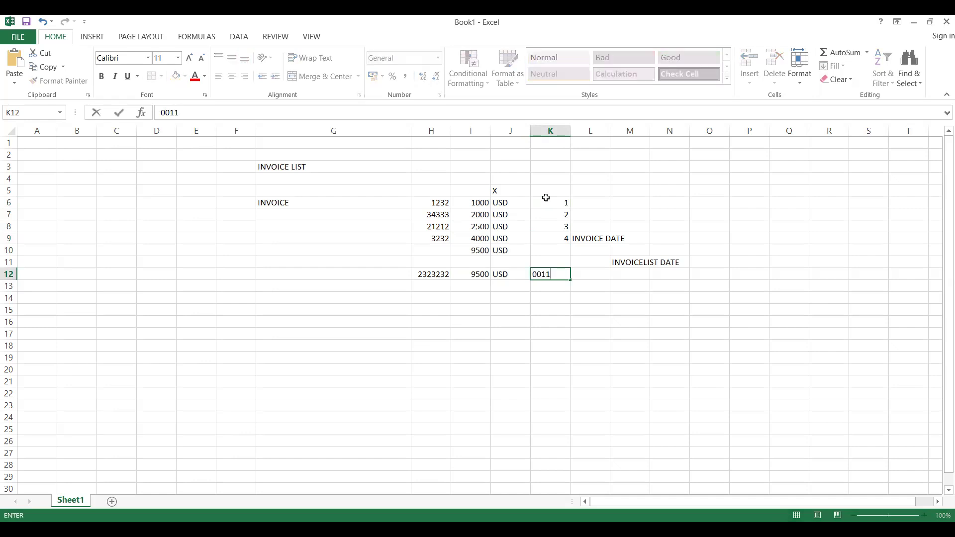
key(Return)
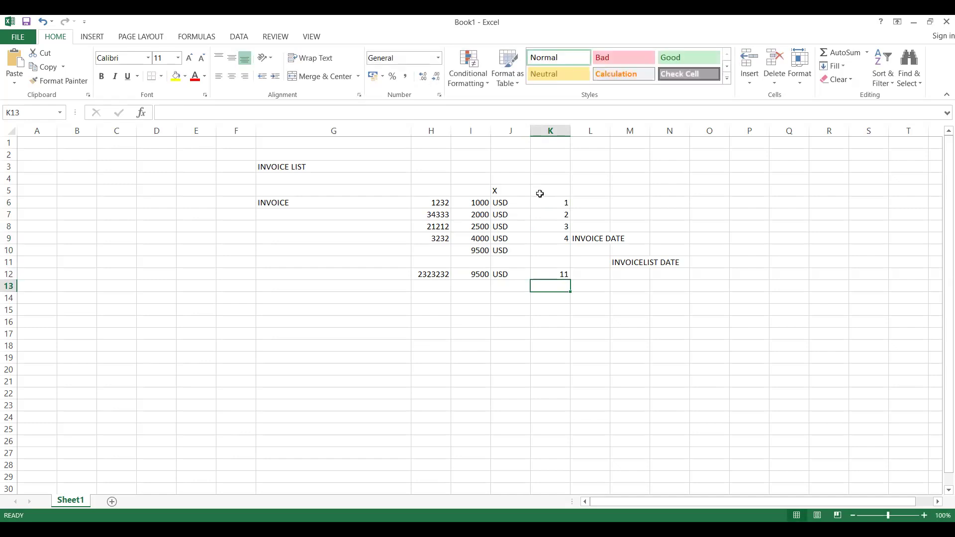
click(546, 272)
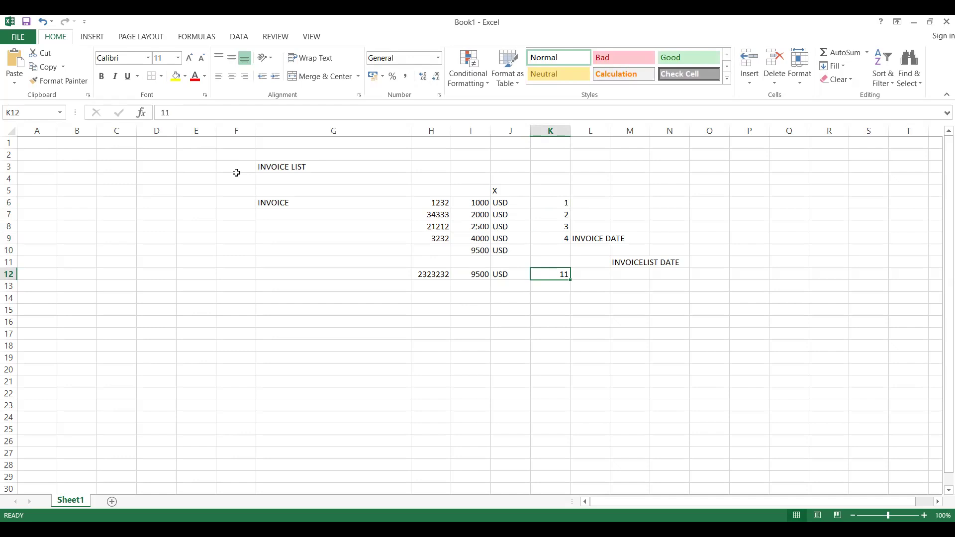
Enter the heading QTR in cell D14 below the invoice data.
click(164, 302)
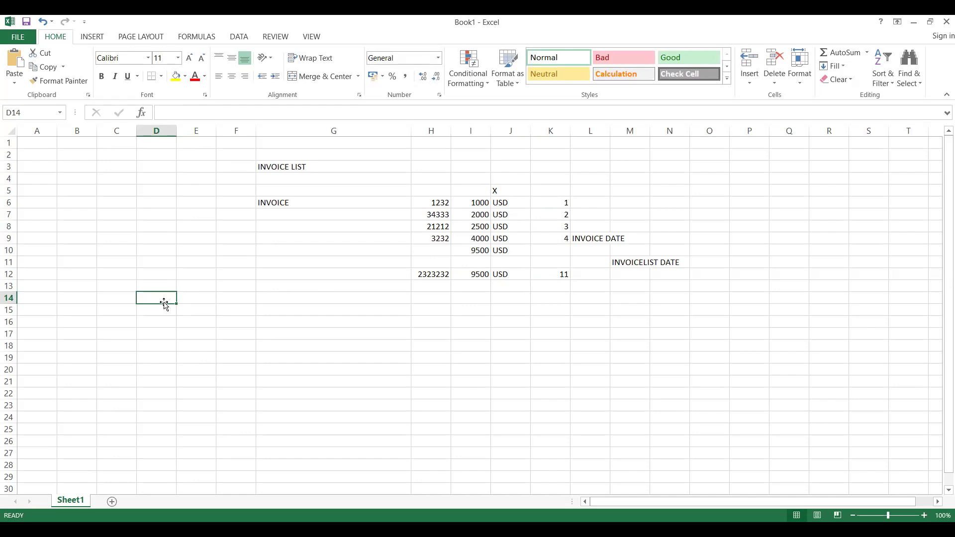
text(QTR)
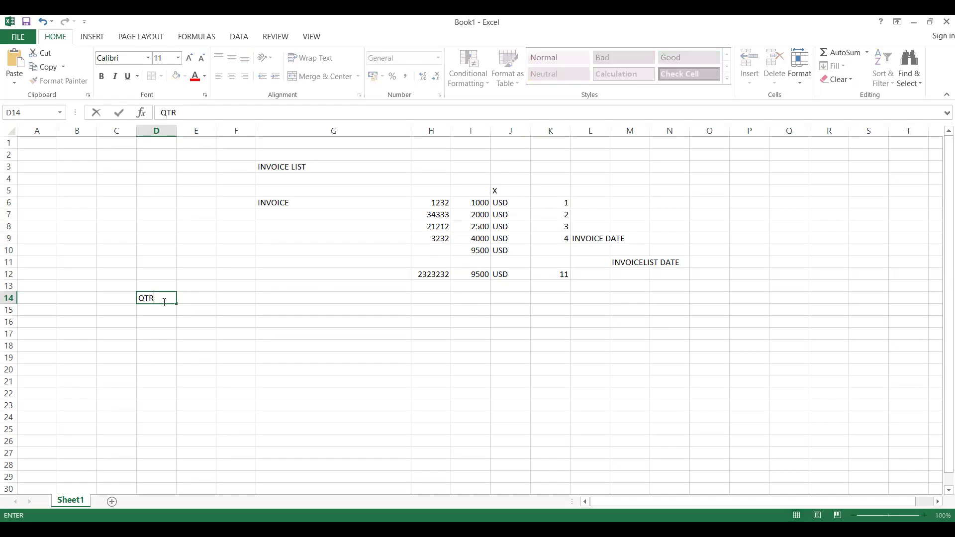
key(Return)
Enter the month labels JAN, FEB and MAR in cells D16, E16 and F16 under the QTR heading.
key(Down)
key(Down)
key(Up)
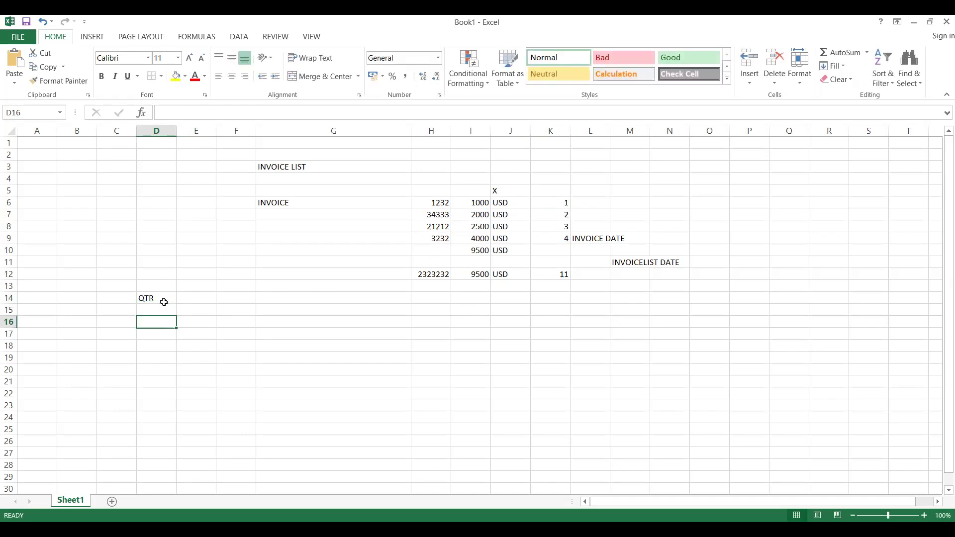
text(JAN)
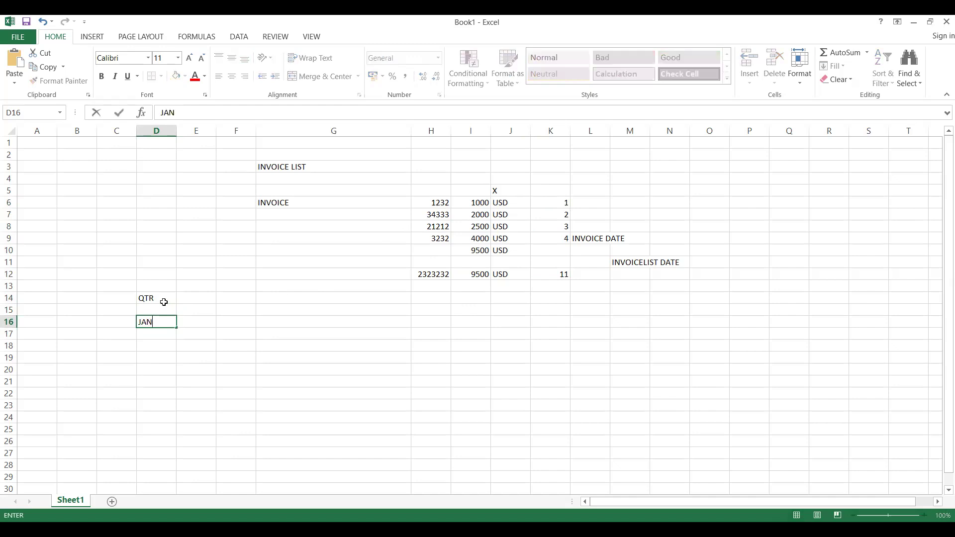
key(Tab)
text(FE)
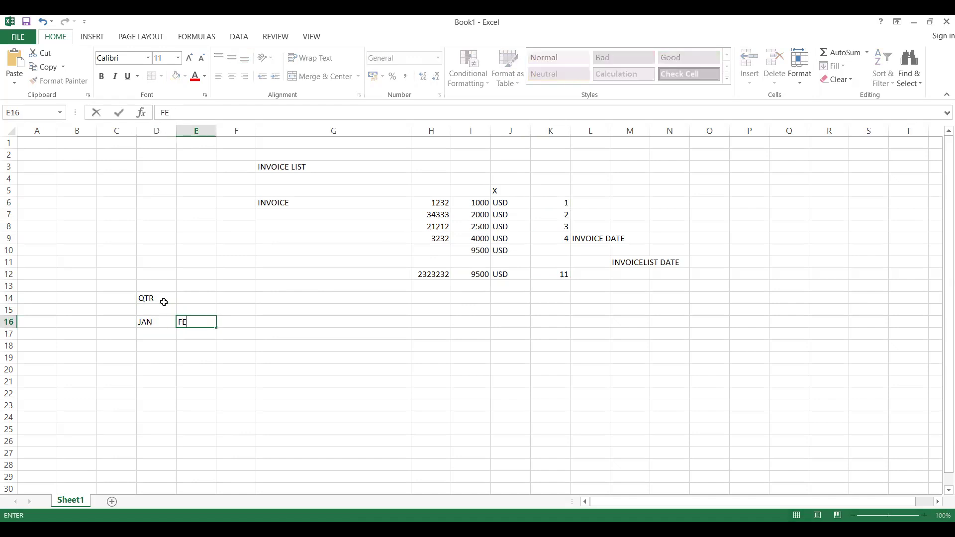
key(Tab)
key(BackSpace)
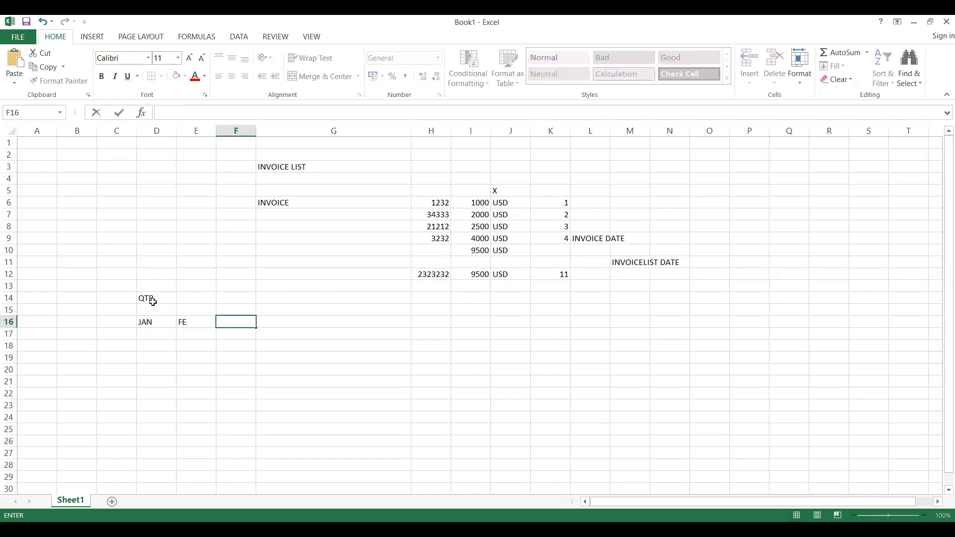
click(203, 322)
text(FEB)
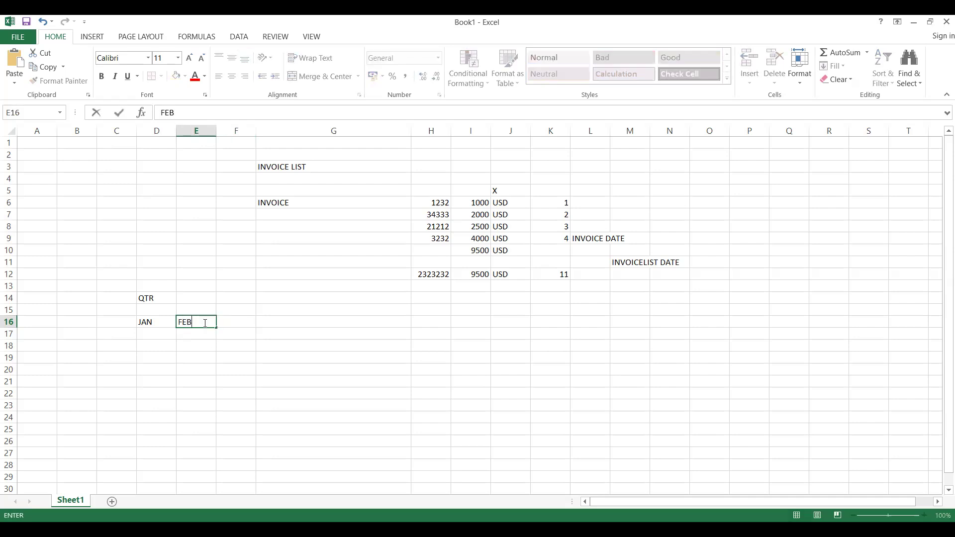
key(Tab)
text(MAR)
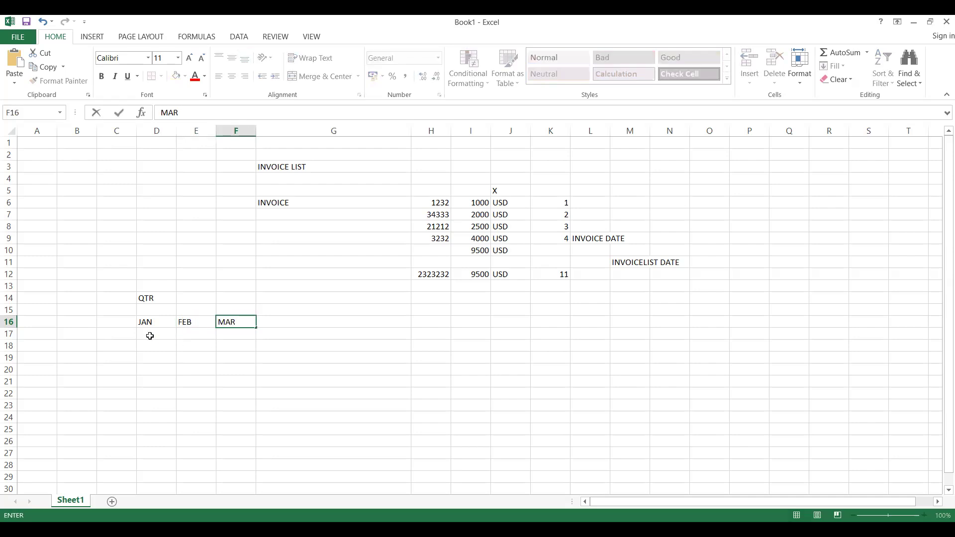
Enter the monthly values 7, 6 and 5 in cells D17:F17 under JAN, FEB and MAR.
click(148, 335)
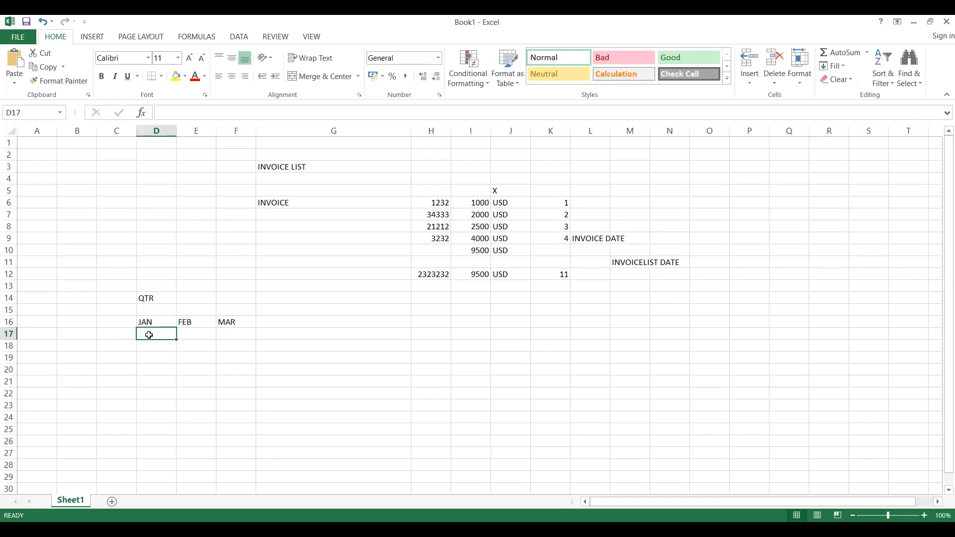
text(7)
key(Tab)
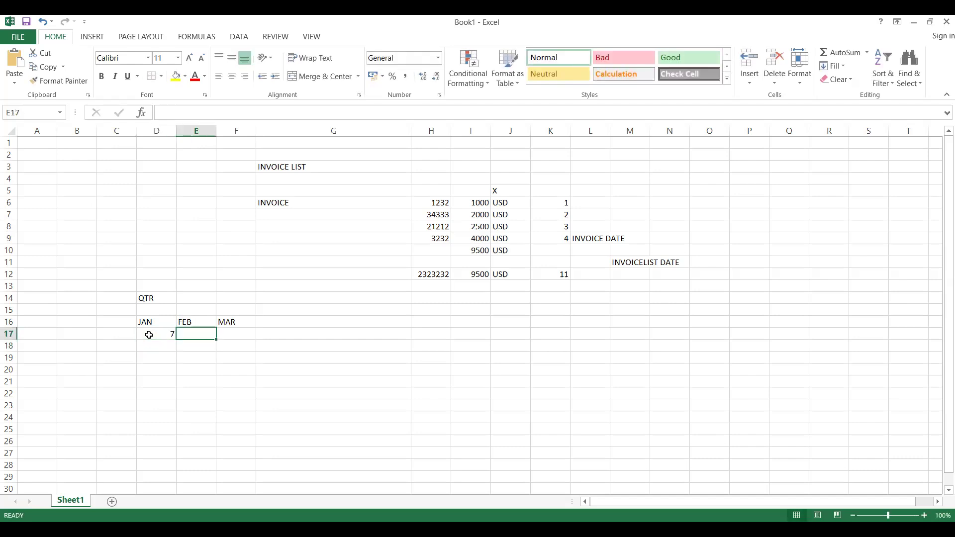
text(6)
key(Tab)
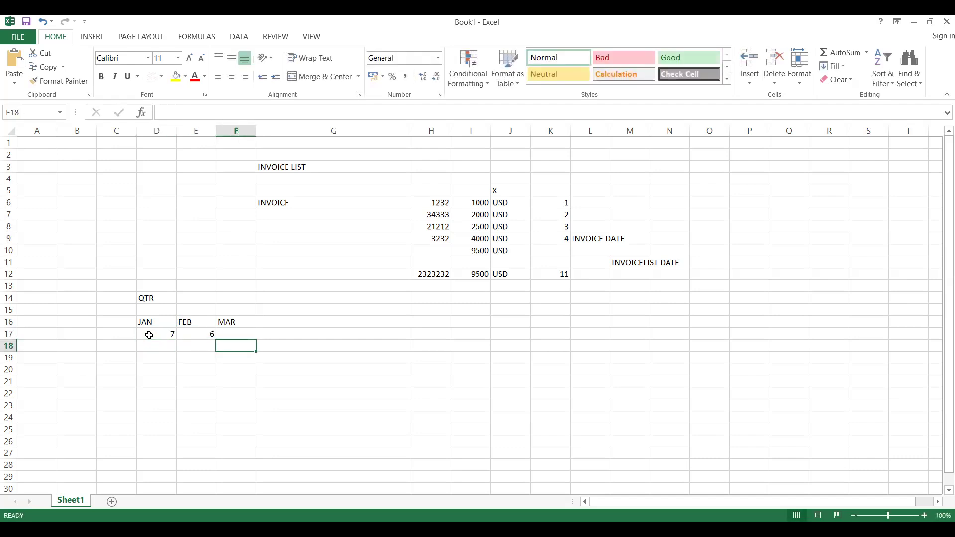
text(5)
key(Return)
Try to total the monthly values in cell G17 with the formula =D17:G17.
key(Right)
key(Right)
key(Right)
key(Up)
text(=)
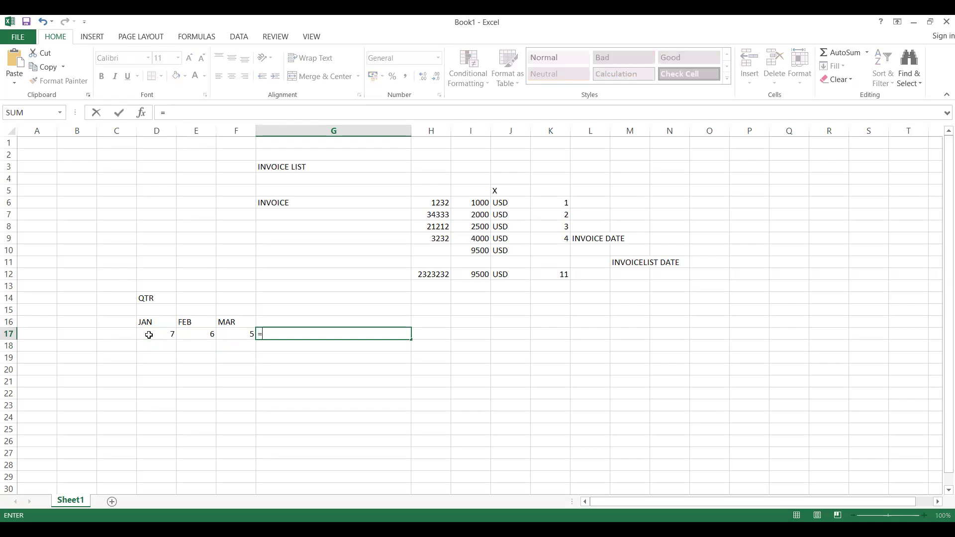
key(Left)
key(shift+Right)
shift+click(149, 335)
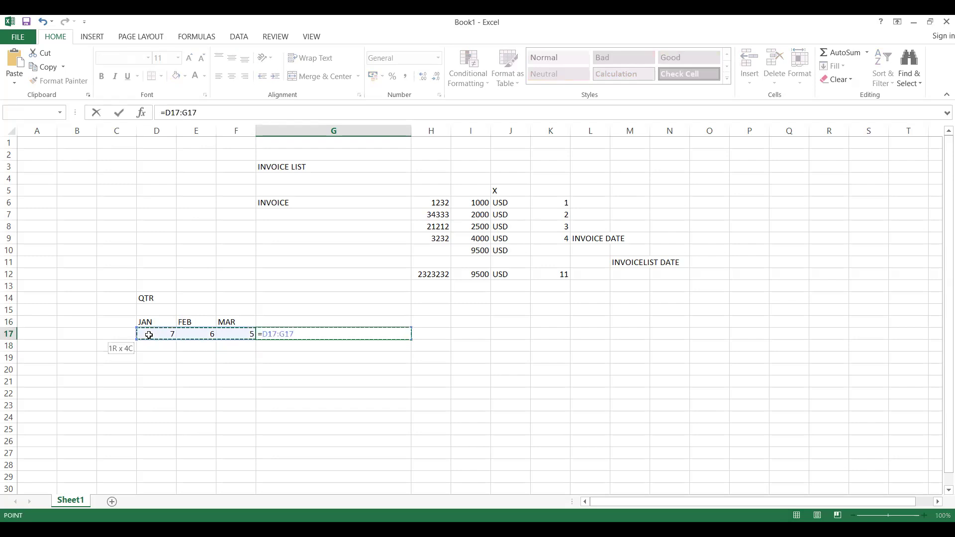
key(Return)
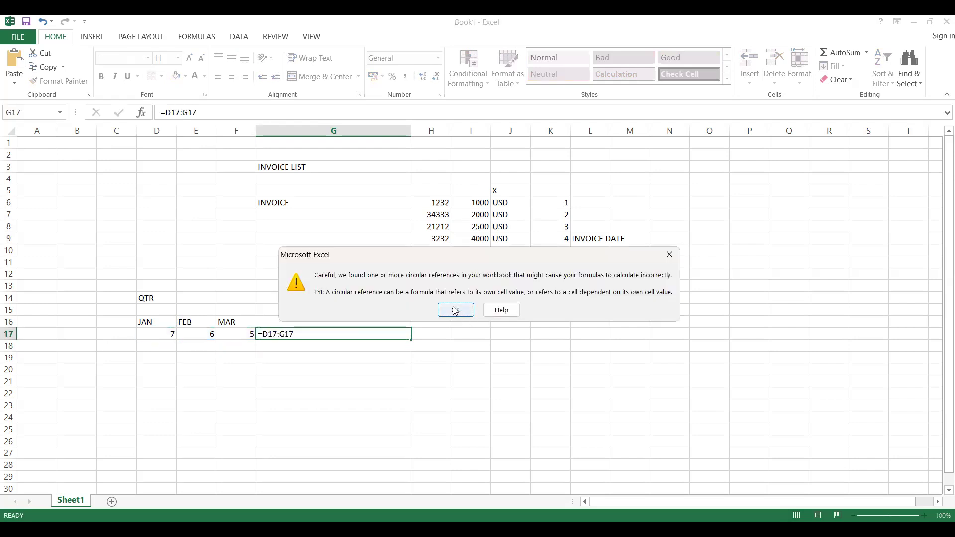
click(455, 310)
click(275, 333)
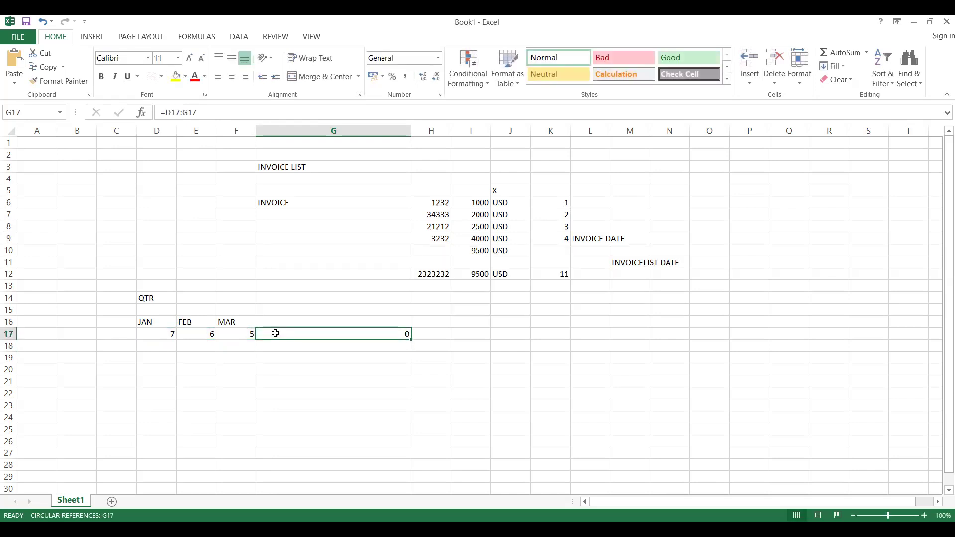
text(SUM)
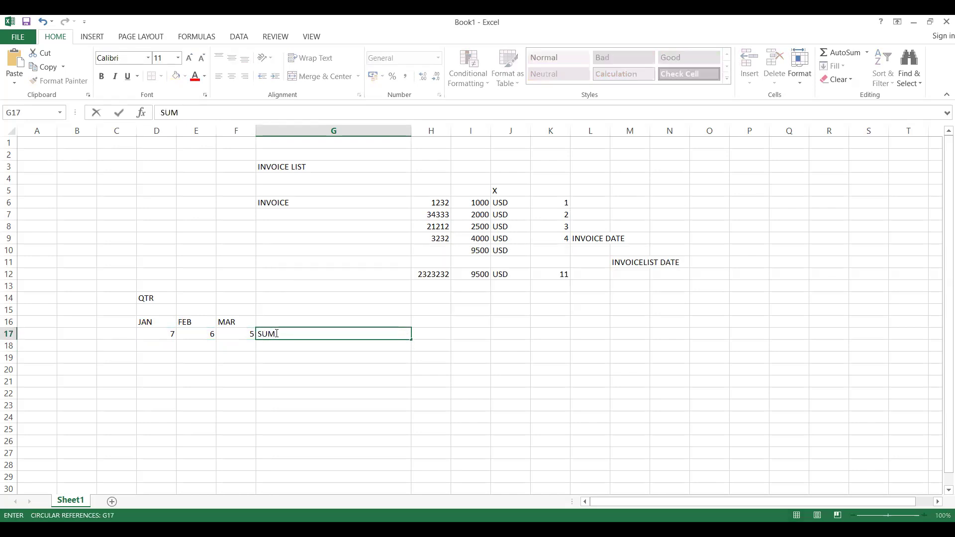
key(BackSpace)
key(BackSpace)
key(BackSpace)
Total the January to March values in cell G17 with the formula =SUM(D17:F17).
text(=)
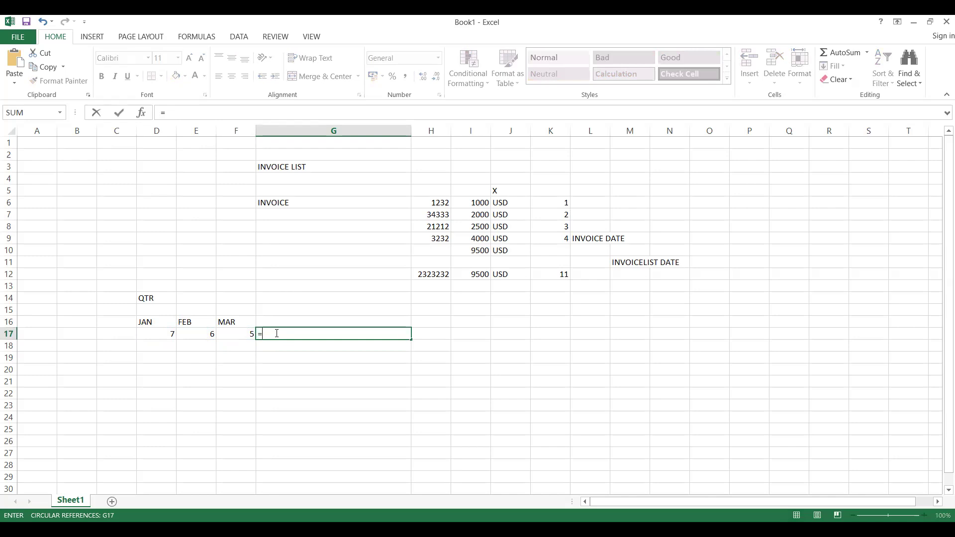
text(SUM)
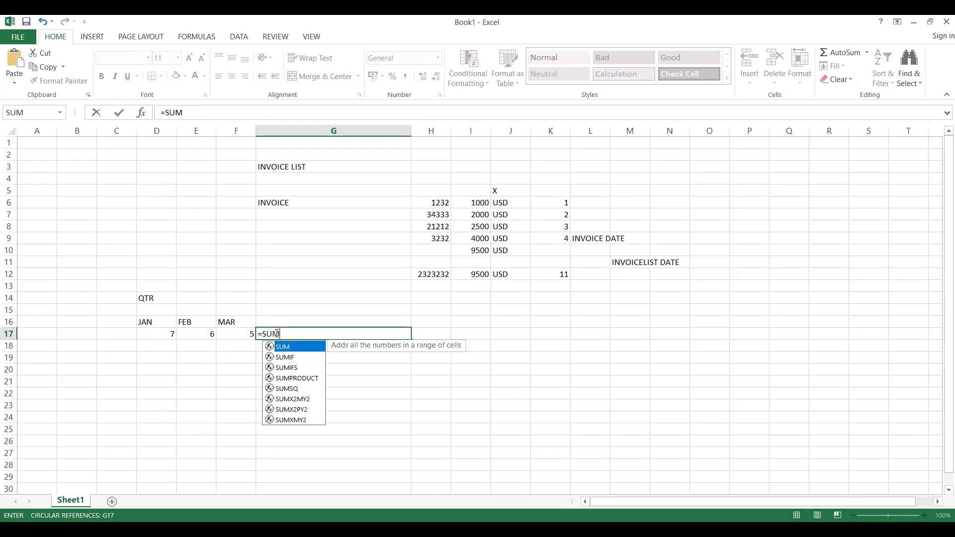
text(()
key(Down)
key(Up)
key(Left)
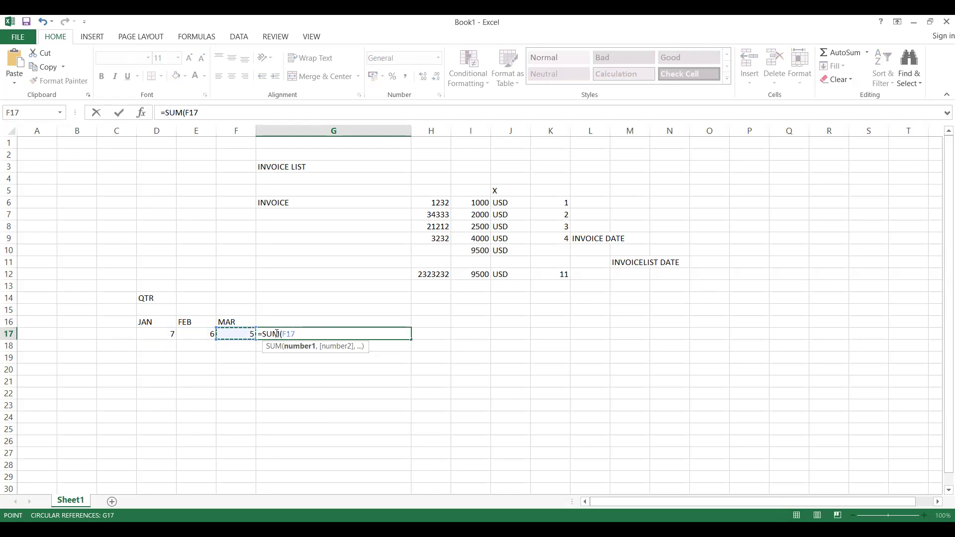
key(shift+Left)
key(shift+Left)
text())
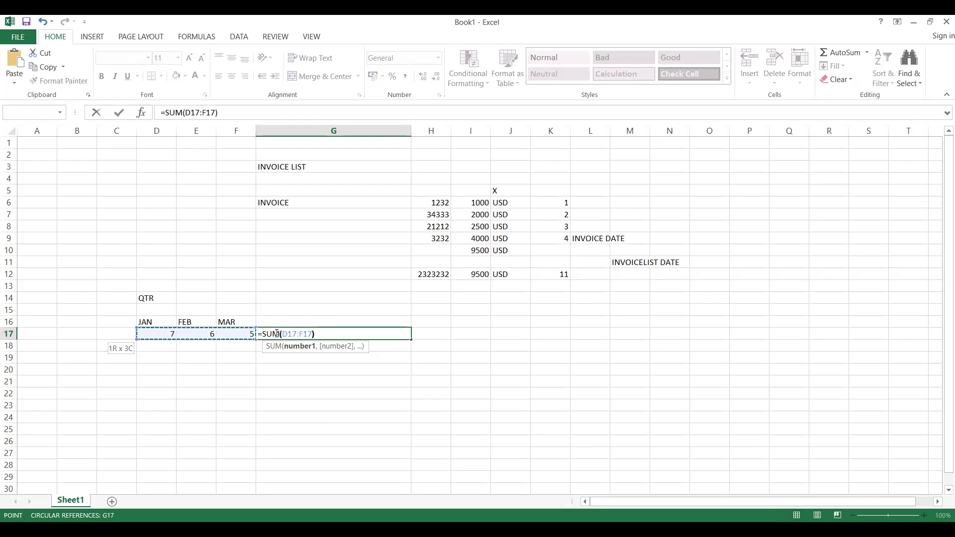
key(Return)
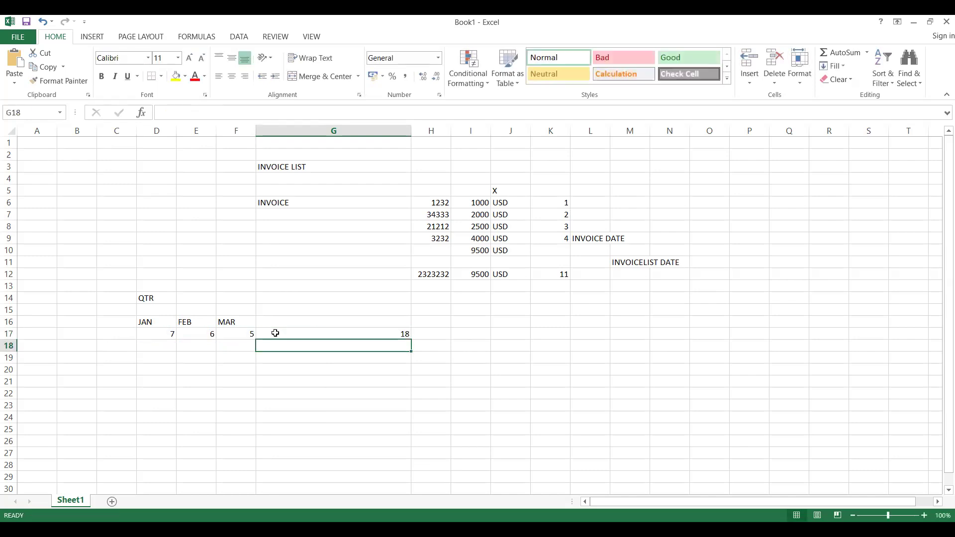
Enter the note "YOU CAN COLLECT ON CUSTOMER'S INTEREST BY CONSOLIDATION" in cell G19 and auto-fit column G to it.
click(374, 335)
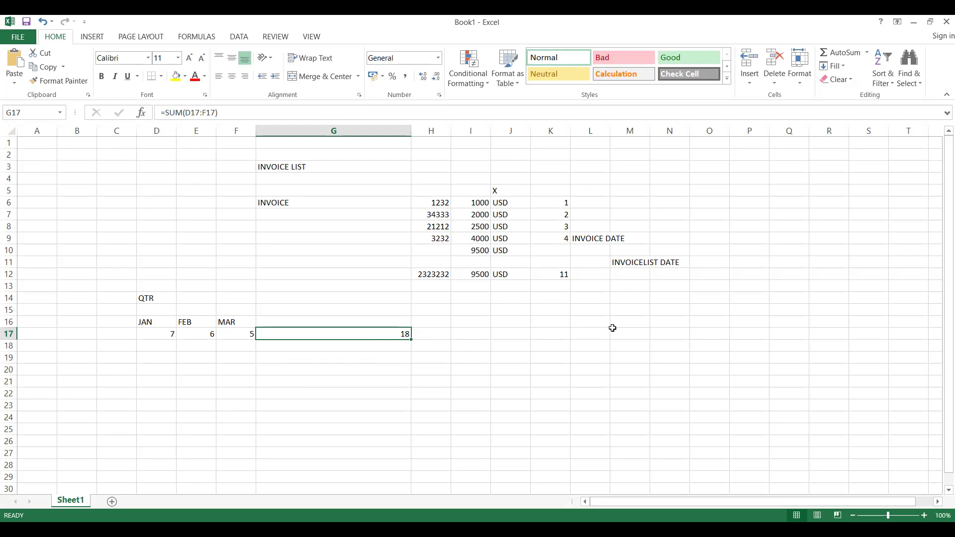
click(327, 361)
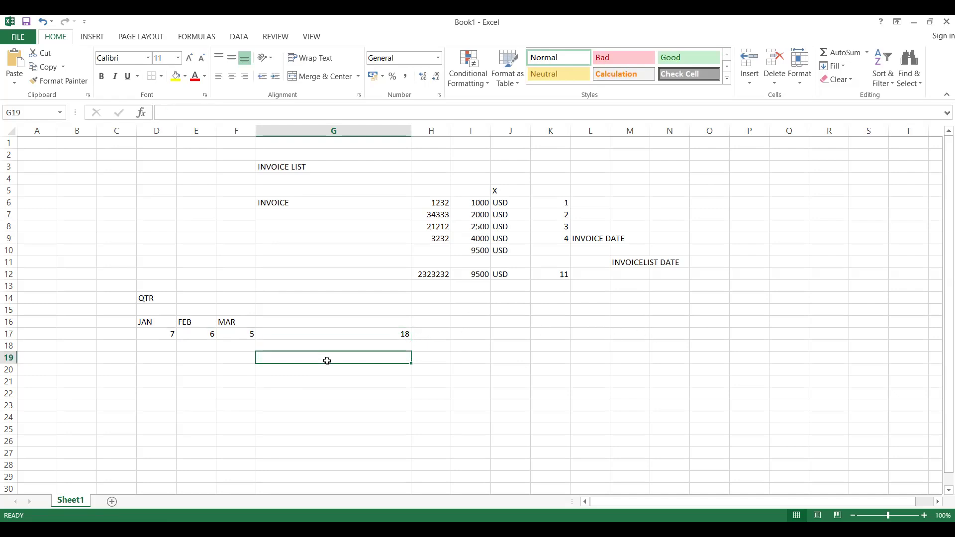
double_click(328, 361)
text(YOU CAN COLLECT)
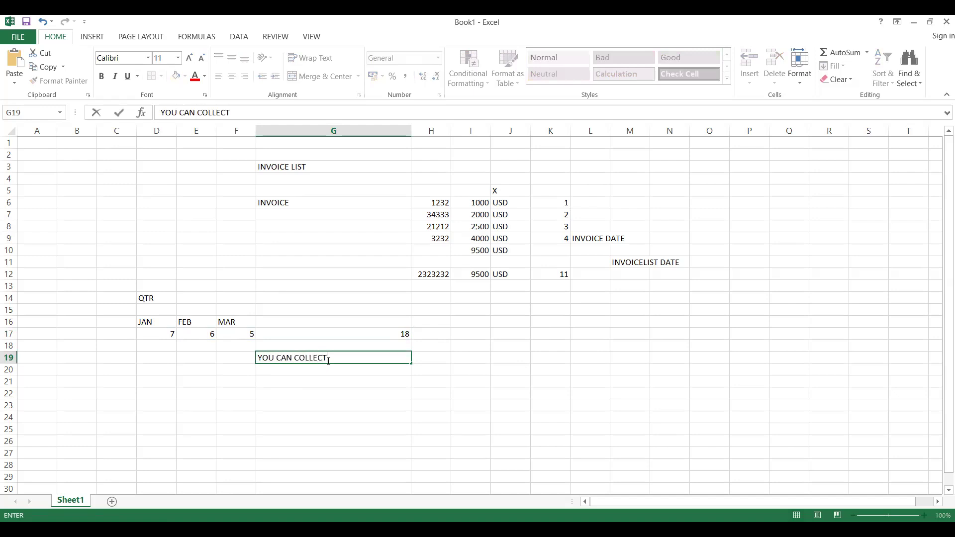
text( ON CUSTOMER 'S INTEREST)
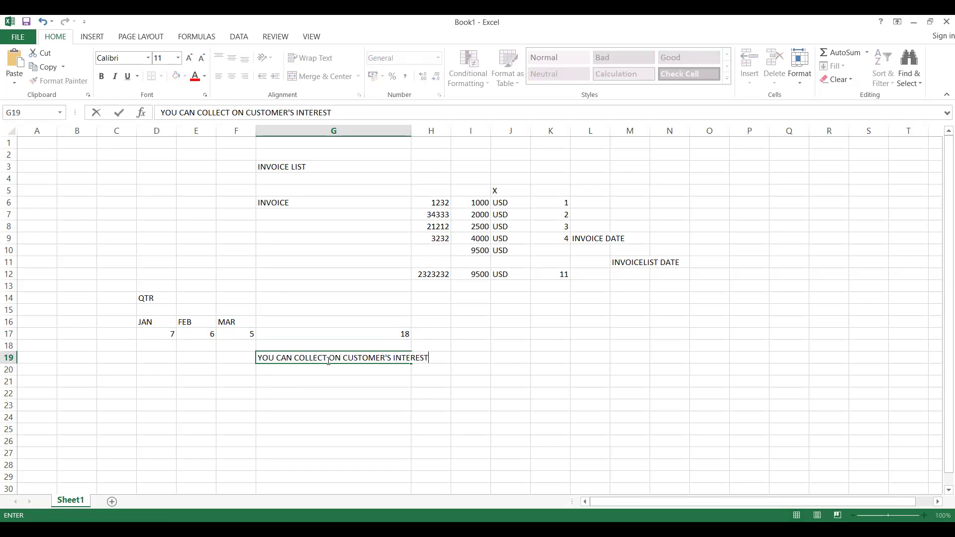
text( BY CONSOLIDATION)
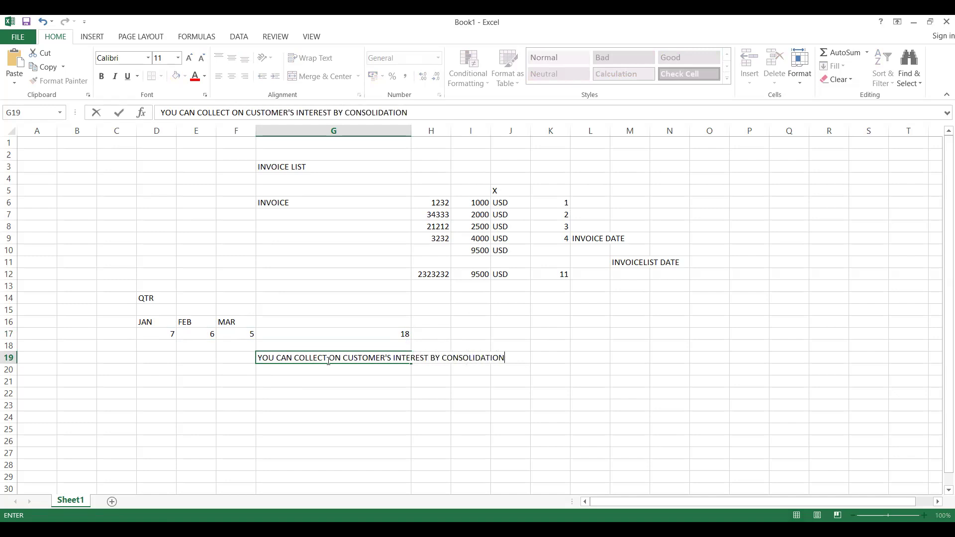
click(307, 382)
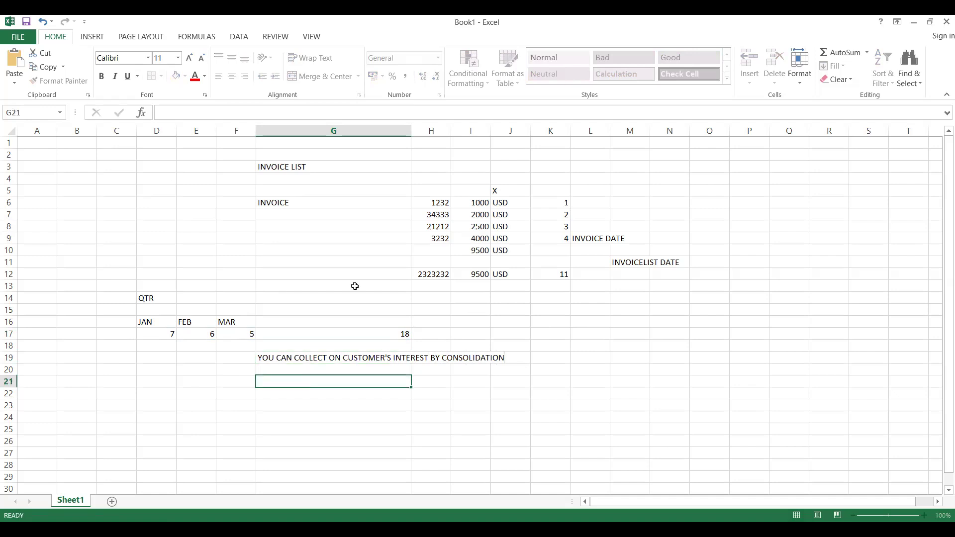
double_click(412, 131)
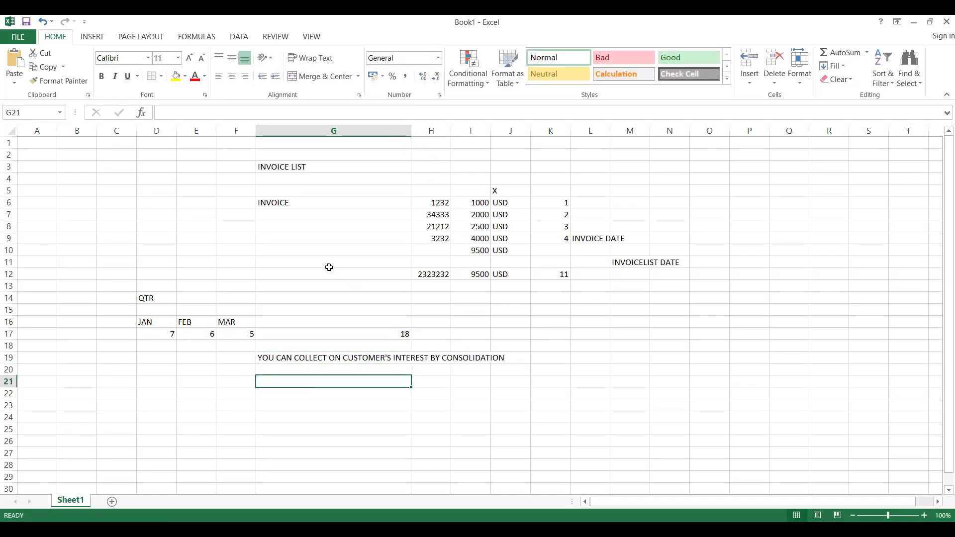
Enter "NO MISSING INVOICE BETWEEN DAYS OR MONTHS QTRS OR HALF YEAR OR YEAR" in cell G20 and widen column G to fit it.
click(271, 367)
text(N)
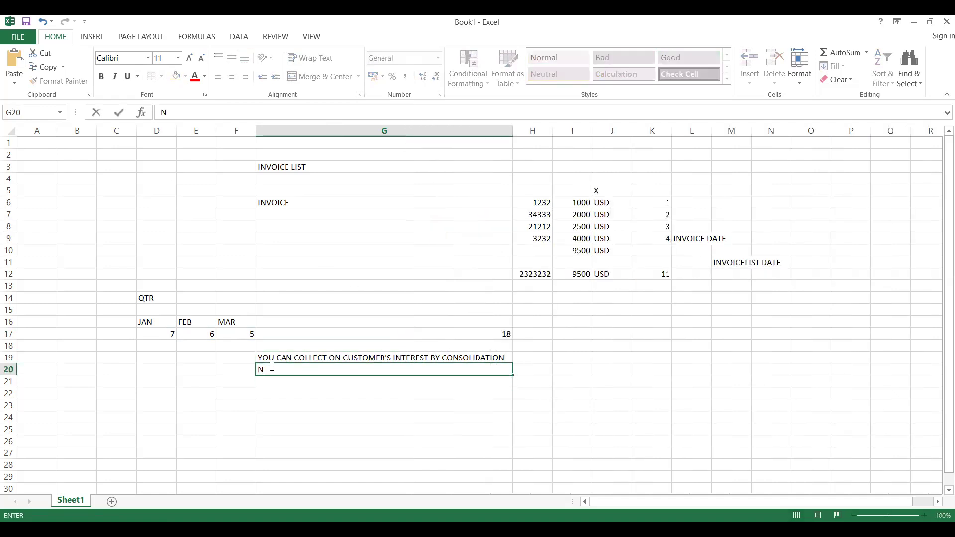
text(O MISSING I)
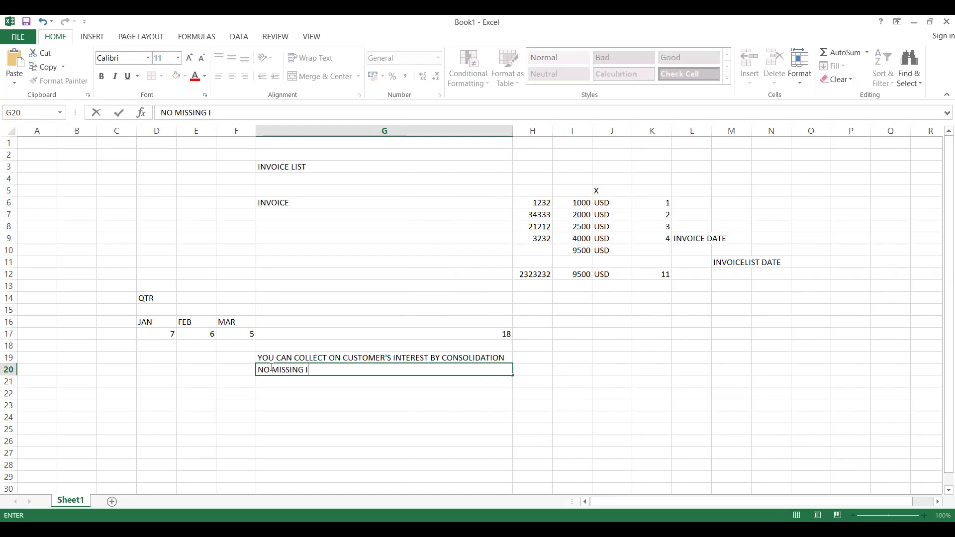
text(NVOICE BETWEEN DAYS OR MONTHS O)
text(TRS OR)
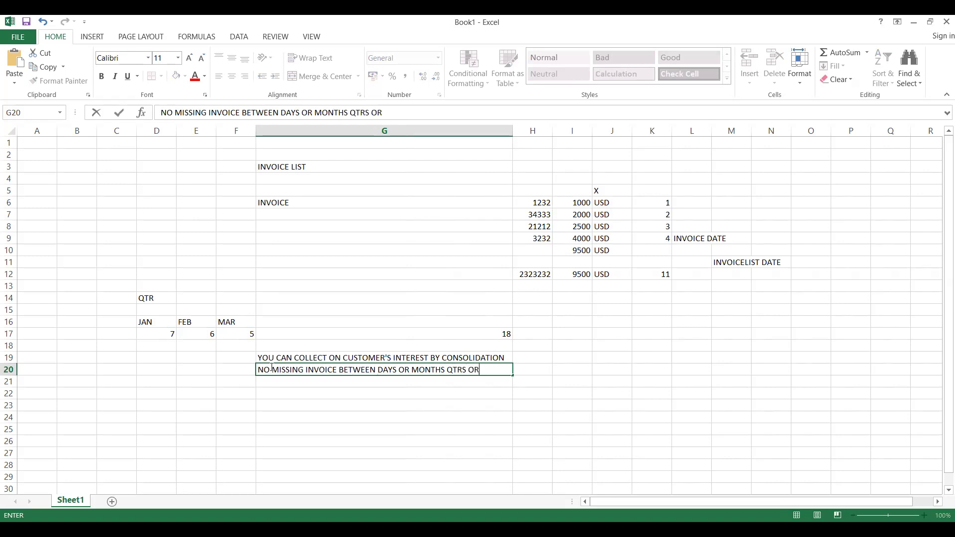
text( HALF YEAR OR YEAR)
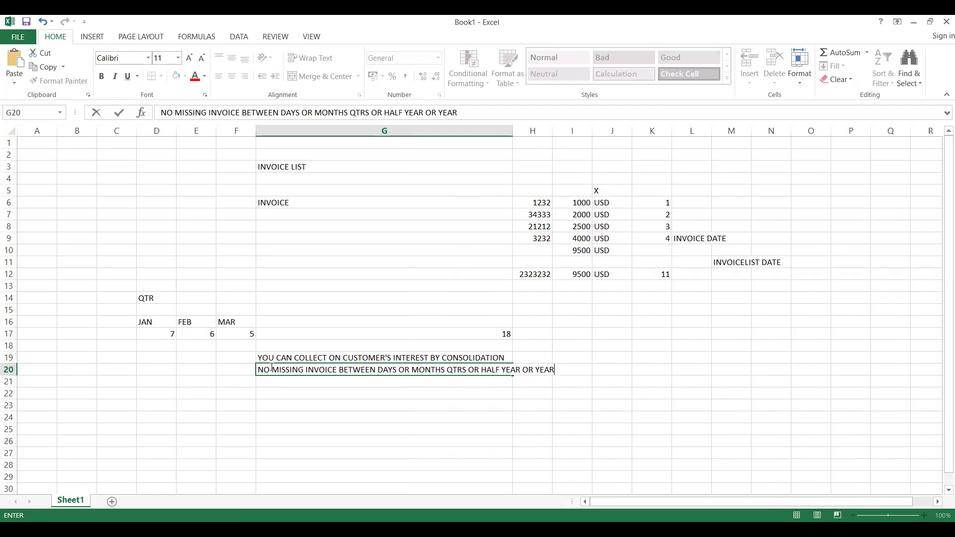
click(308, 395)
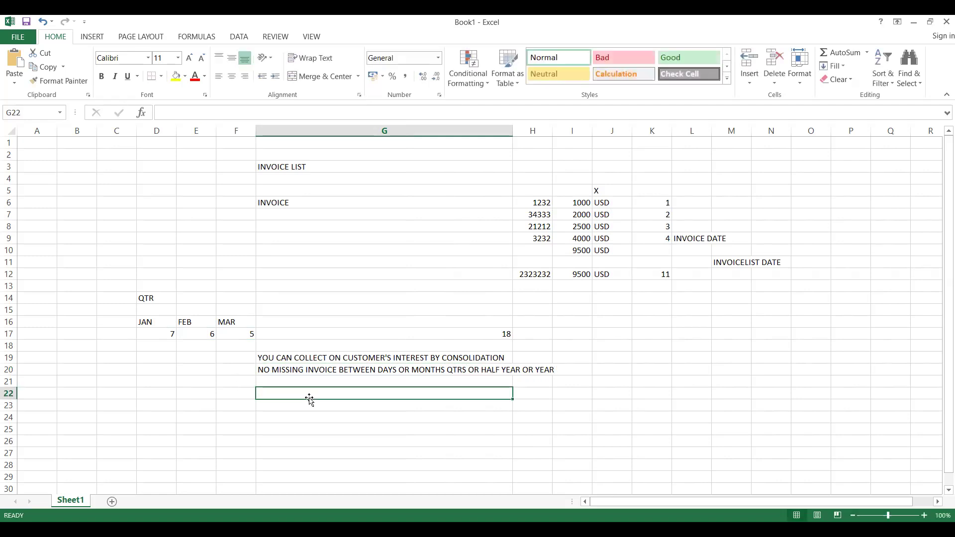
click(308, 373)
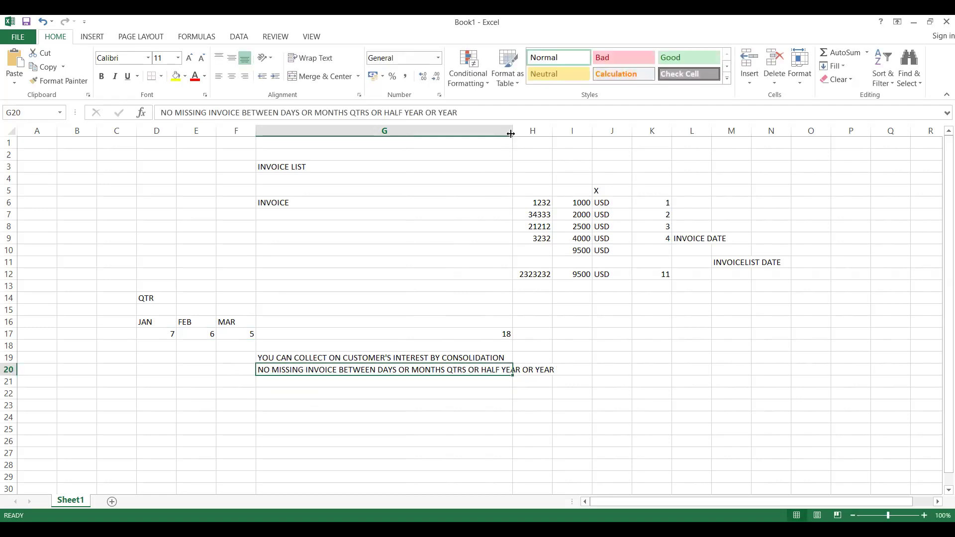
drag(515, 132, 565, 132)
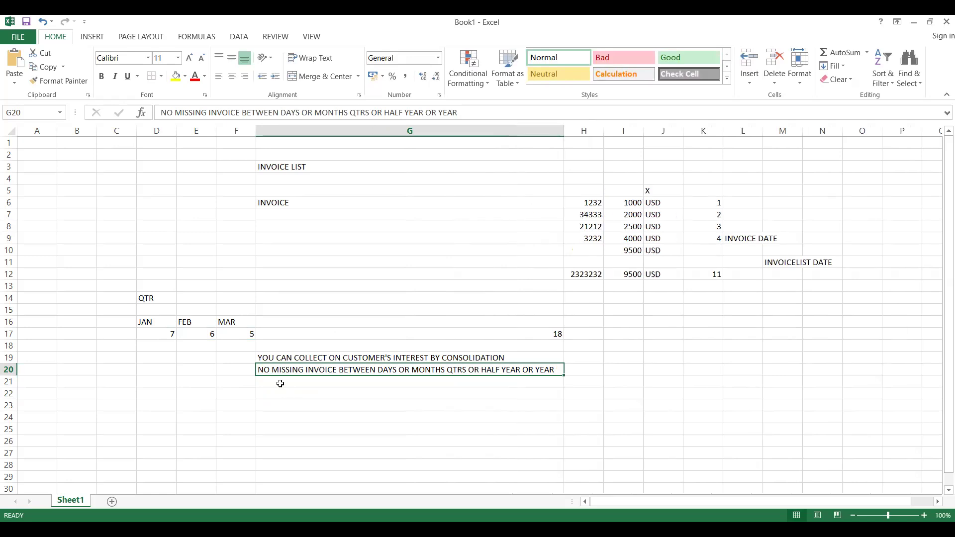
Enter the note "NO CONFUISON IN AUDITING" in cell G21 below the other consolidation notes.
click(280, 383)
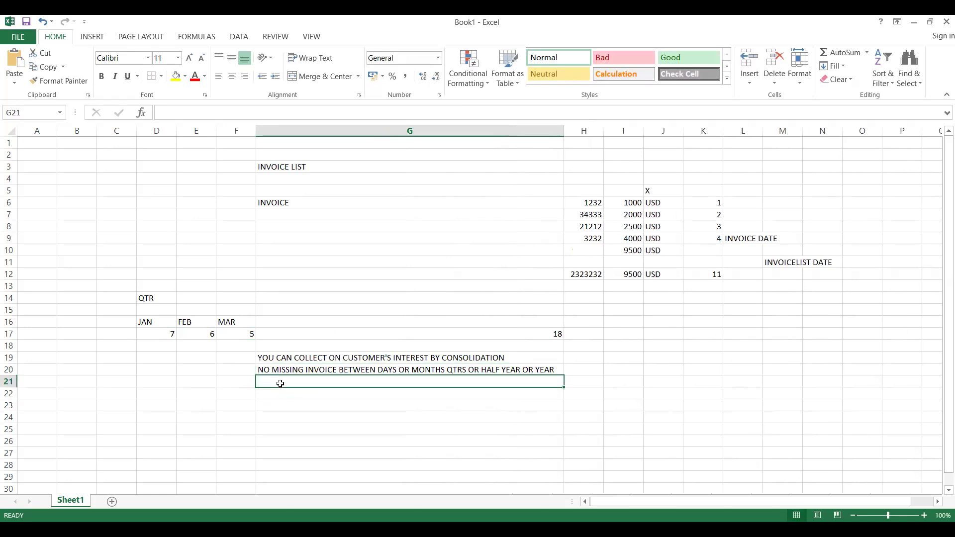
text(NO M)
key(BackSpace)
key(BackSpace)
text(CON)
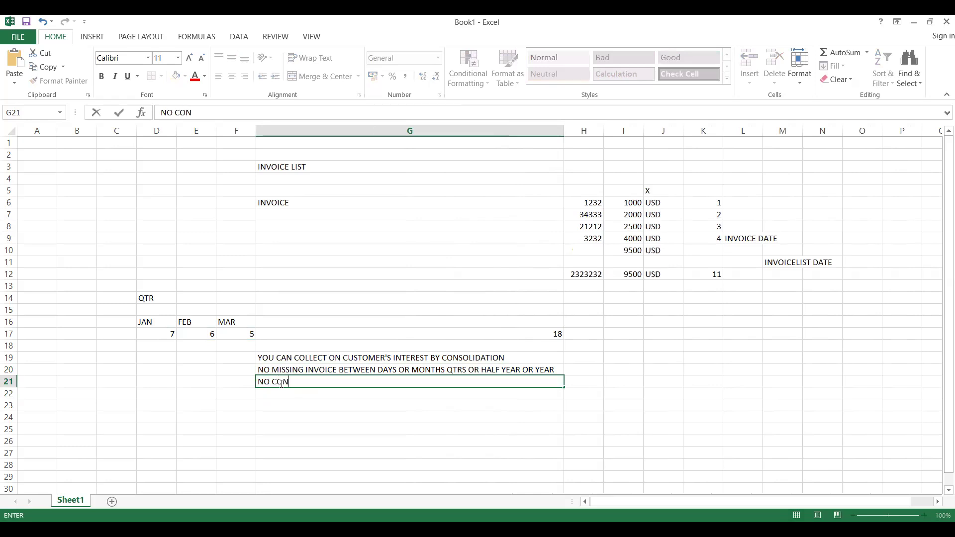
text(FUISON IN AU)
text(ID)
key(BackSpace)
key(BackSpace)
text(DI)
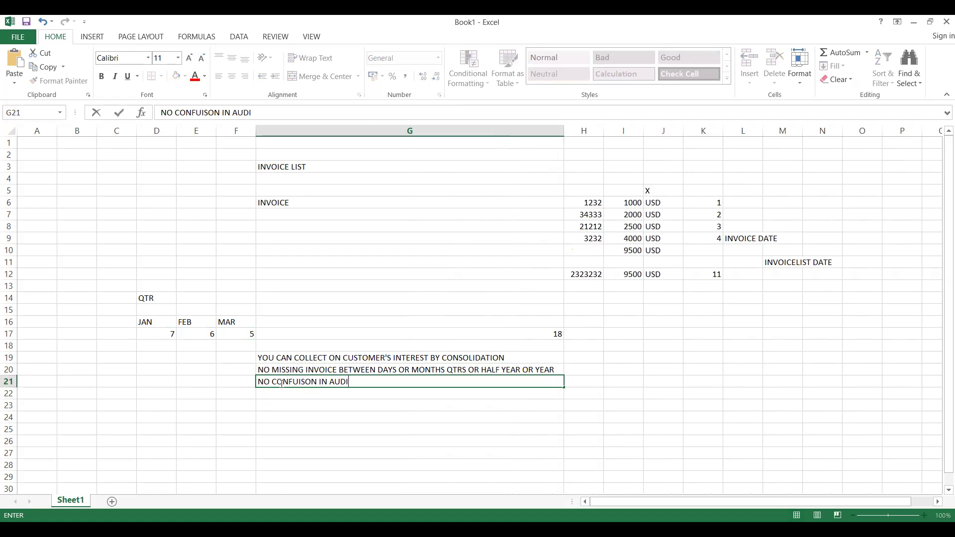
text(TING)
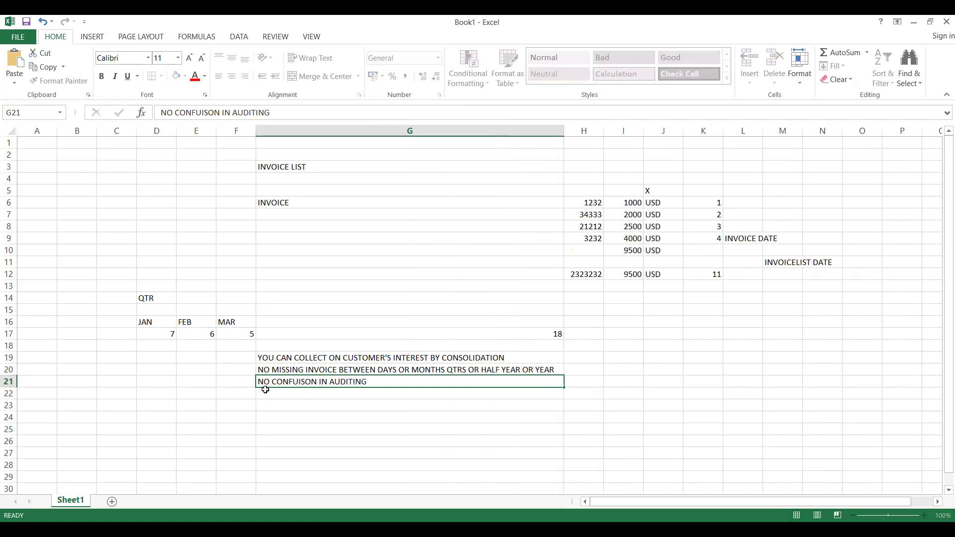
key(Return)
Enter the note "CONFIDENCE WITH IN COMPNAY AT FINANANCE AND CUSTOMER SIDE" in cell G22.
text(CONFI)
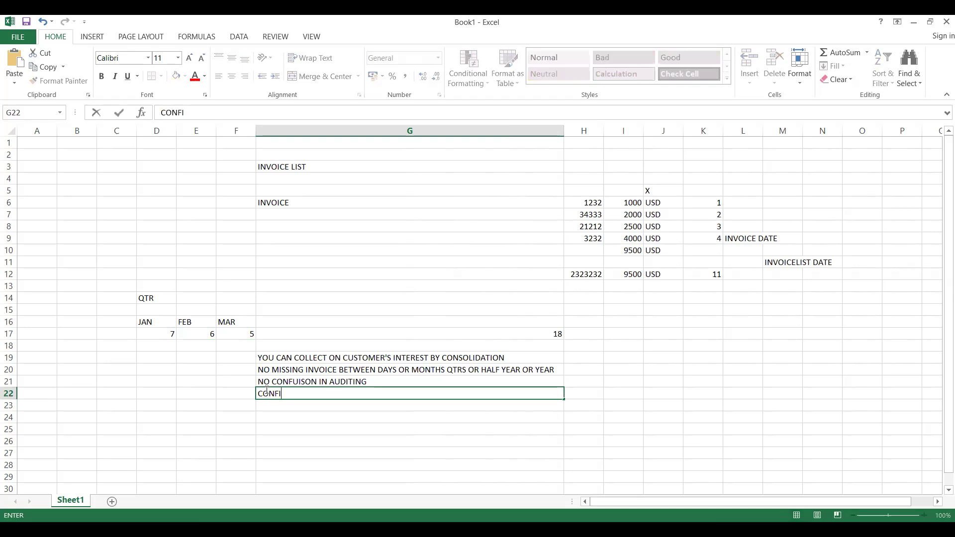
text(DENCE WITH IN COMPNAY AT FINANANCE AND CUSTOMER SIDE)
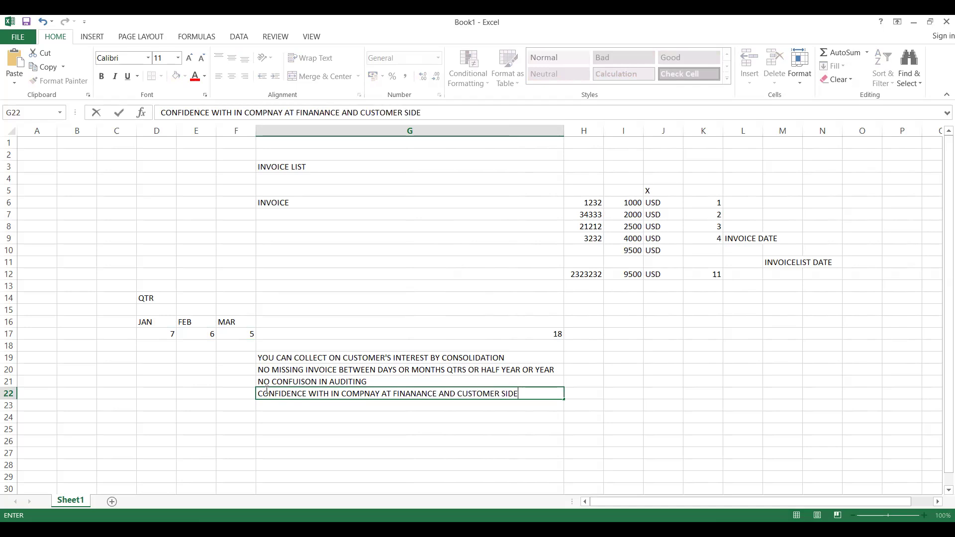
click(285, 405)
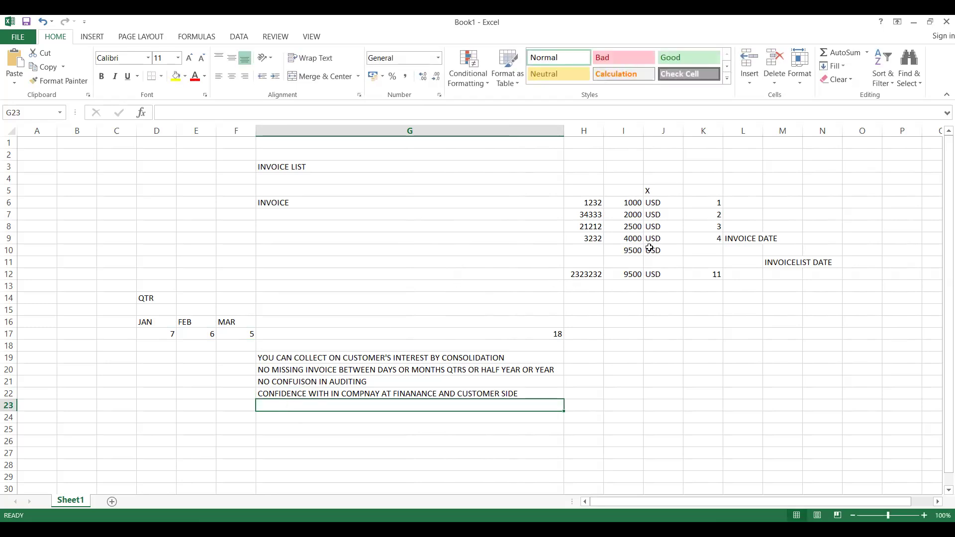
click(626, 277)
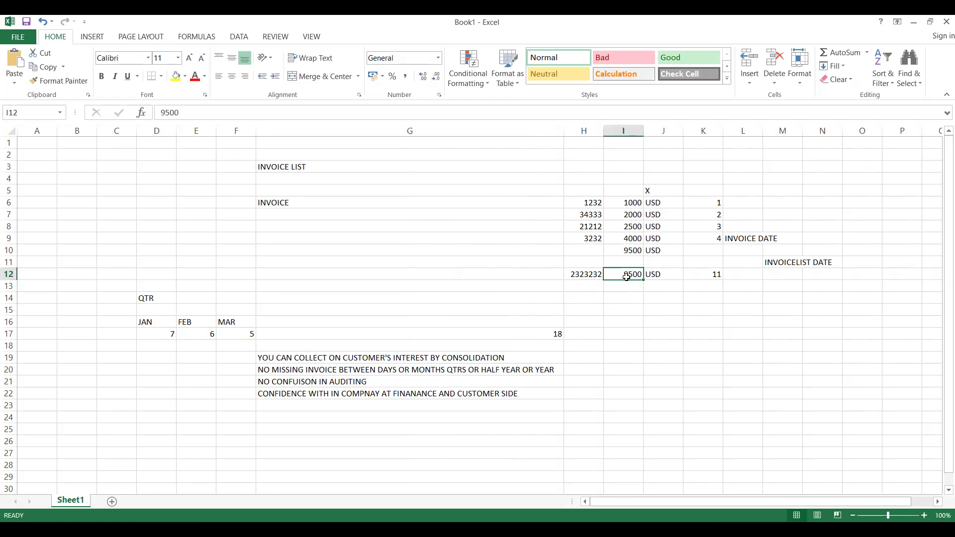
click(329, 407)
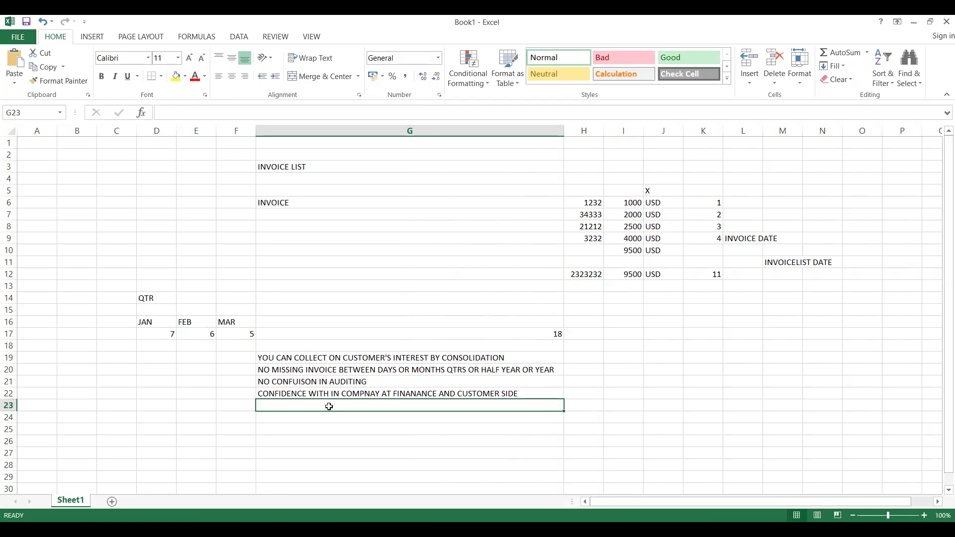
Enter the label "FACTORING @1%" in cell H13 under the invoice list number and widen column H to fit it.
click(573, 285)
text(FA)
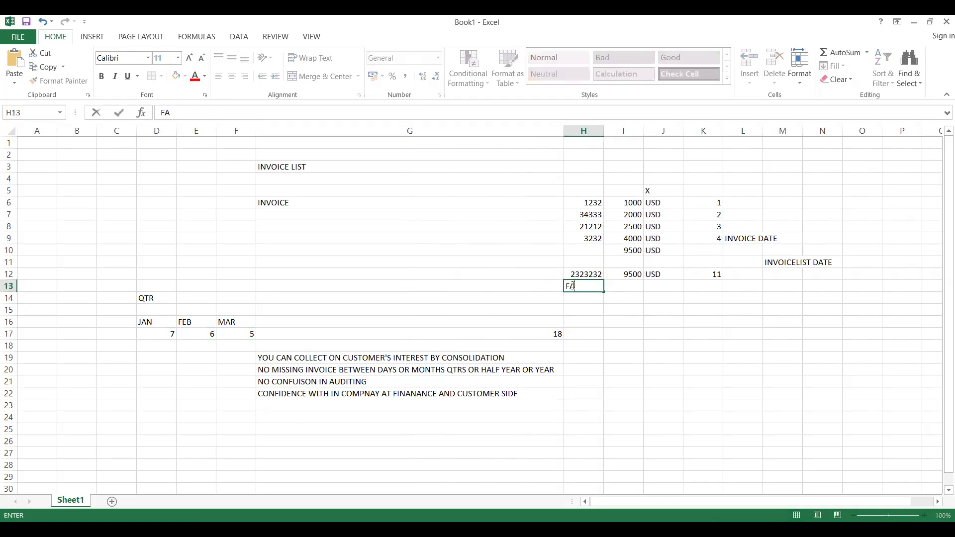
text(CTORIING)
key(BackSpace)
key(BackSpace)
key(BackSpace)
text(IING)
key(BackSpace)
key(BackSpace)
key(BackSpace)
text(NG @1)
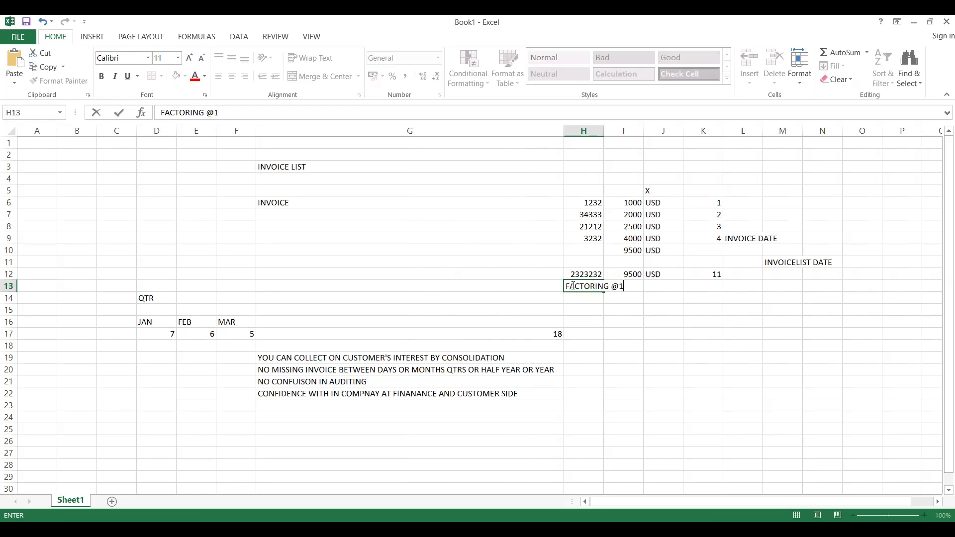
text(%)
click(574, 299)
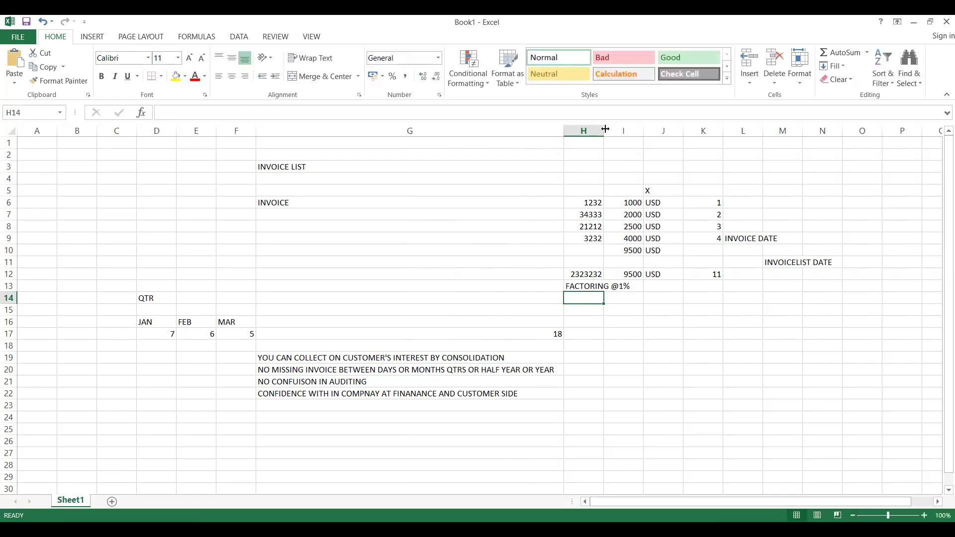
drag(605, 129, 633, 130)
Calculate the 1% factoring amount in cell I13 with the formula =I12*1/100.
click(652, 273)
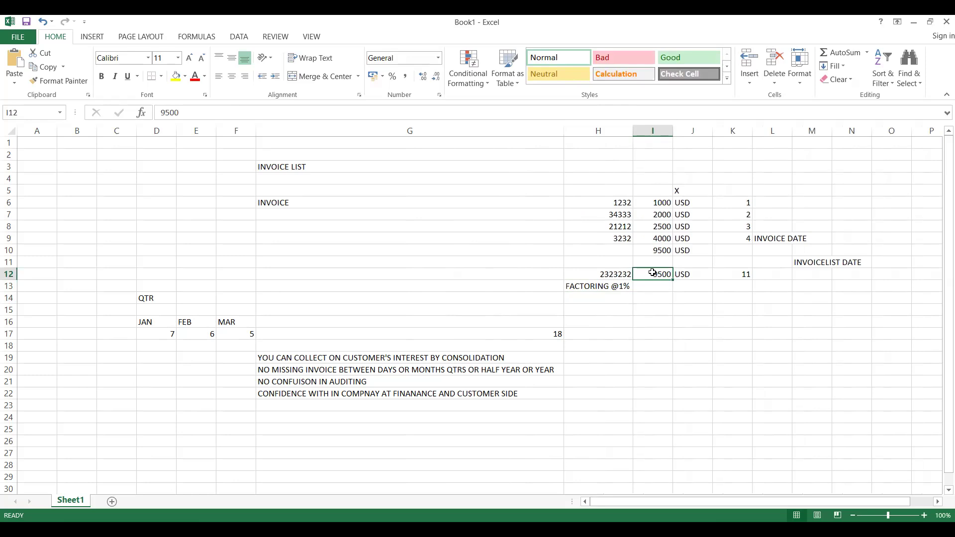
click(642, 299)
click(645, 284)
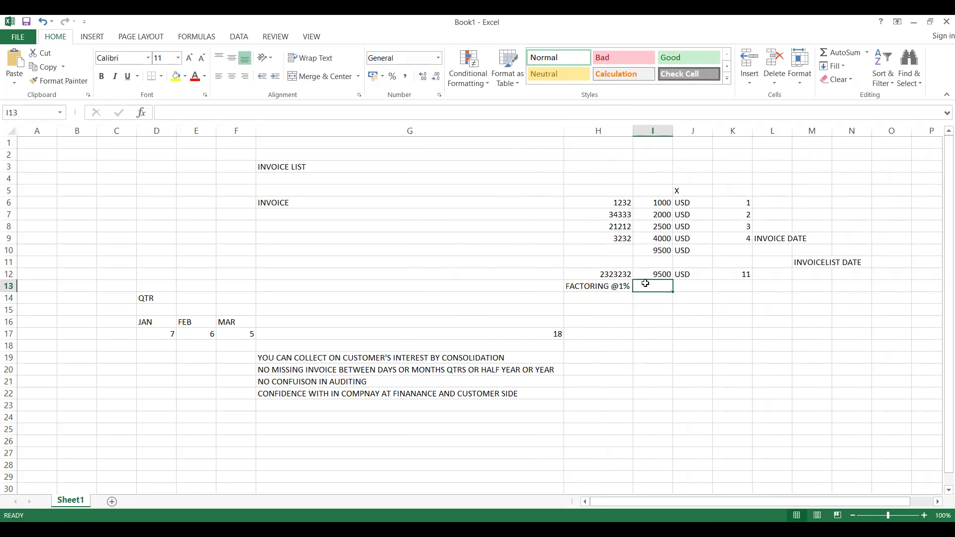
text(=)
key(Up)
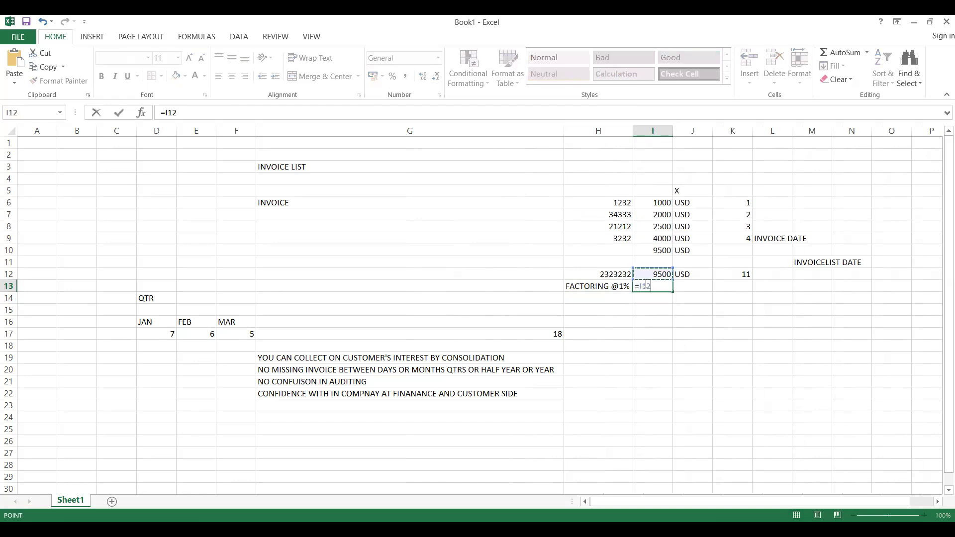
text(*1/10)
key(Return)
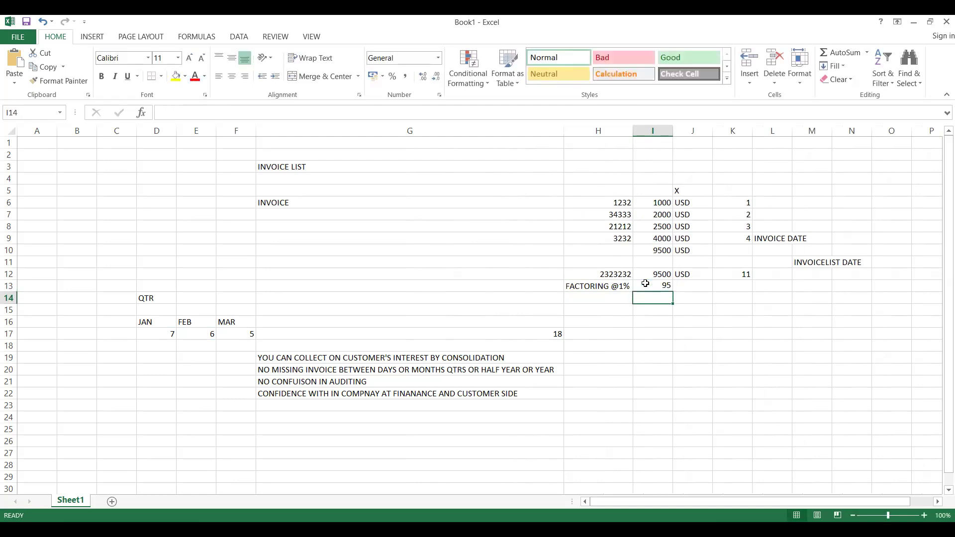
Enter the currency USD in cell J13 beside the factoring amount.
click(683, 286)
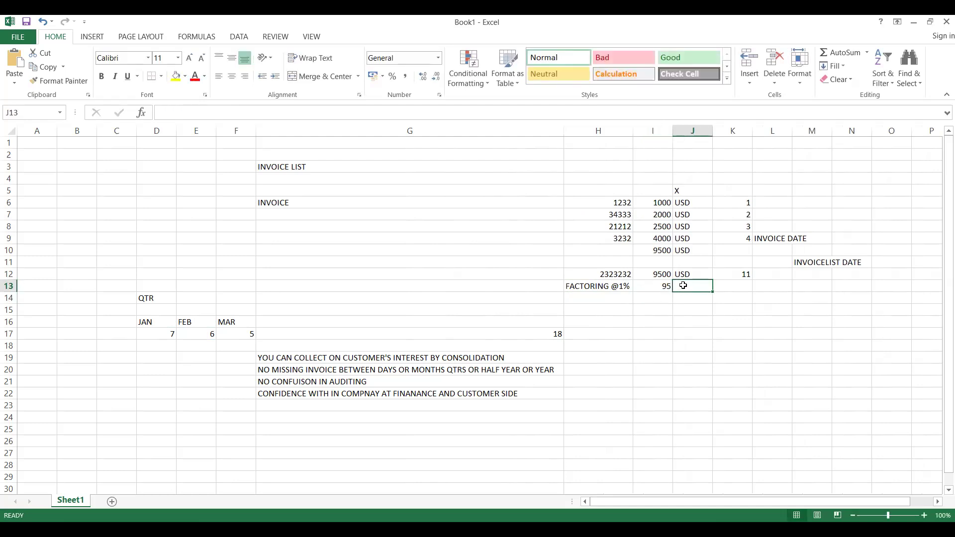
text(YSD)
key(BackSpace)
key(BackSpace)
key(BackSpace)
text(USD)
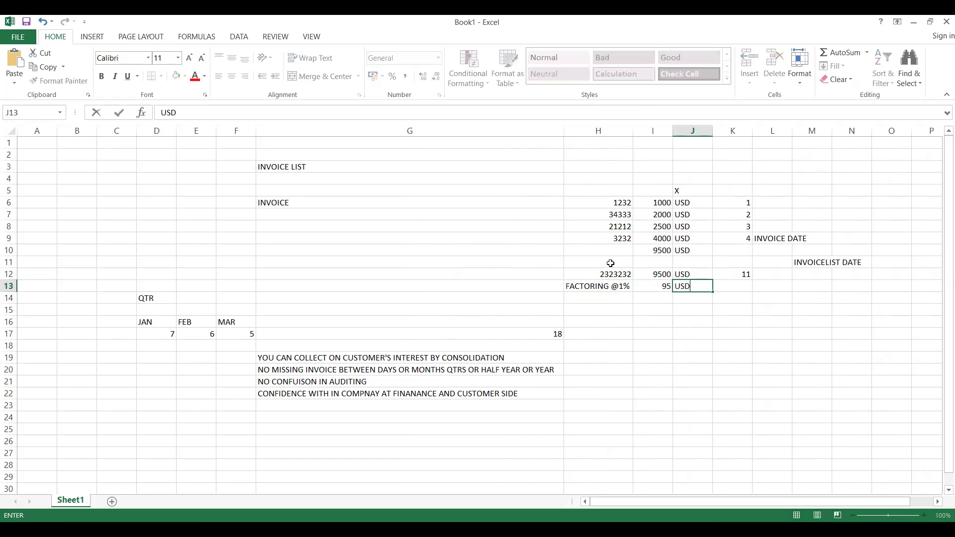
click(643, 286)
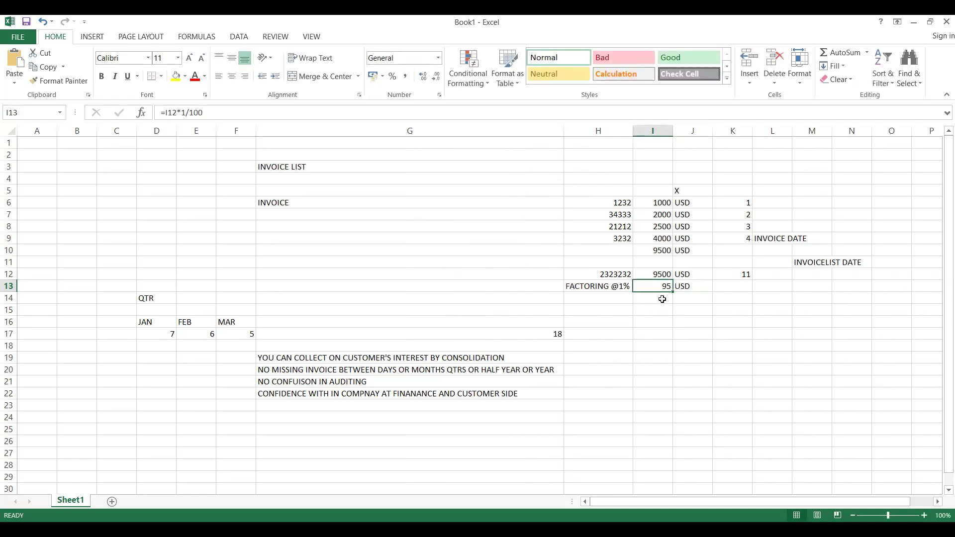
Calculate the net amount after factoring in cell I14 by subtracting the factoring amount from the invoice list total with =I12-I13.
click(662, 299)
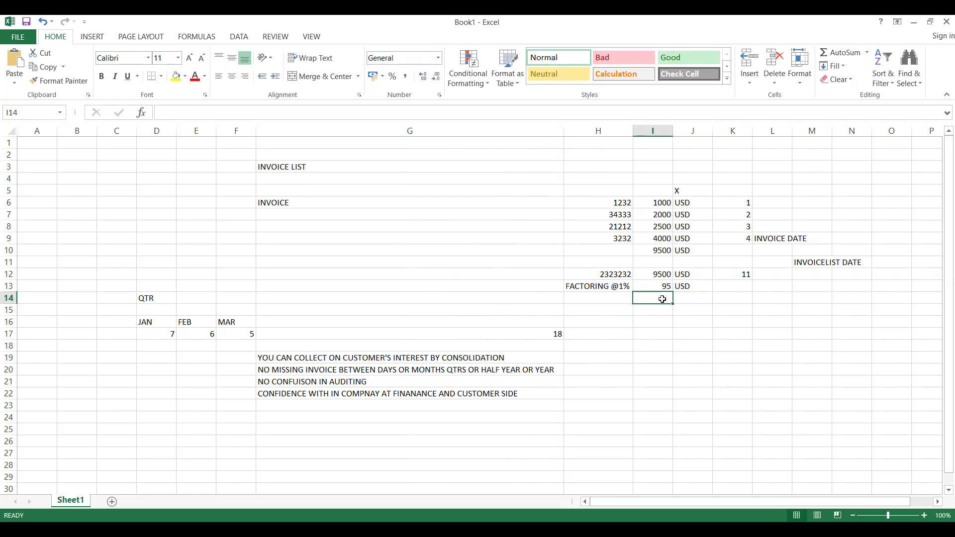
text(=)
key(Up)
key(Up)
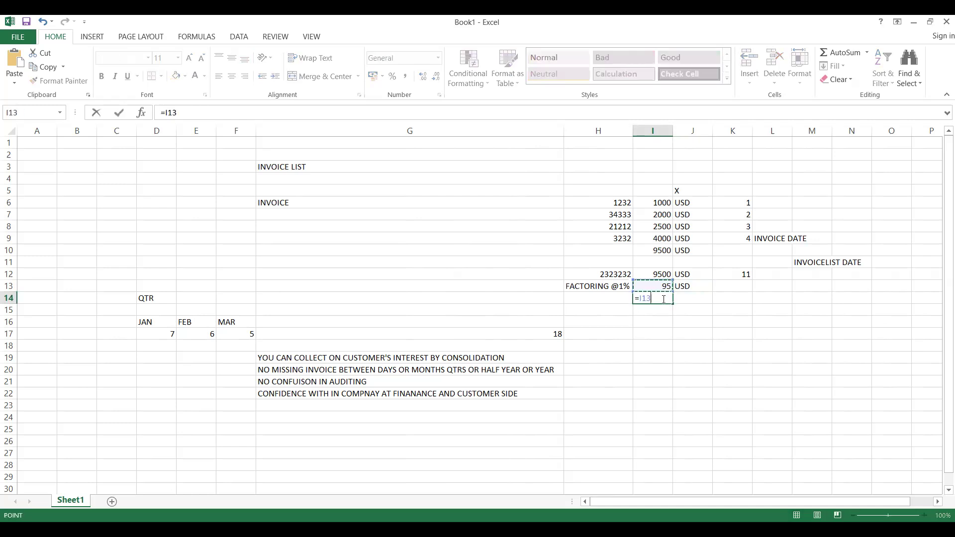
text(-)
key(Up)
key(Return)
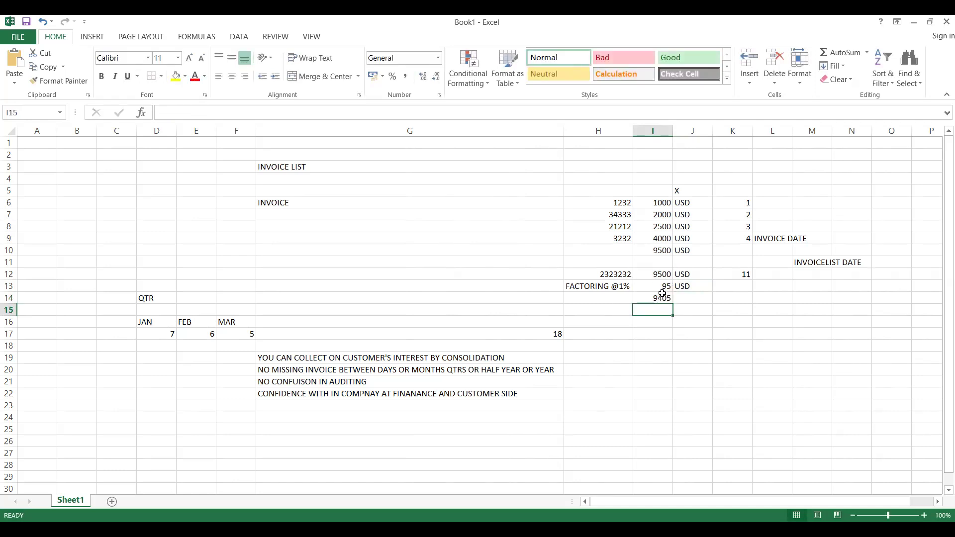
click(314, 406)
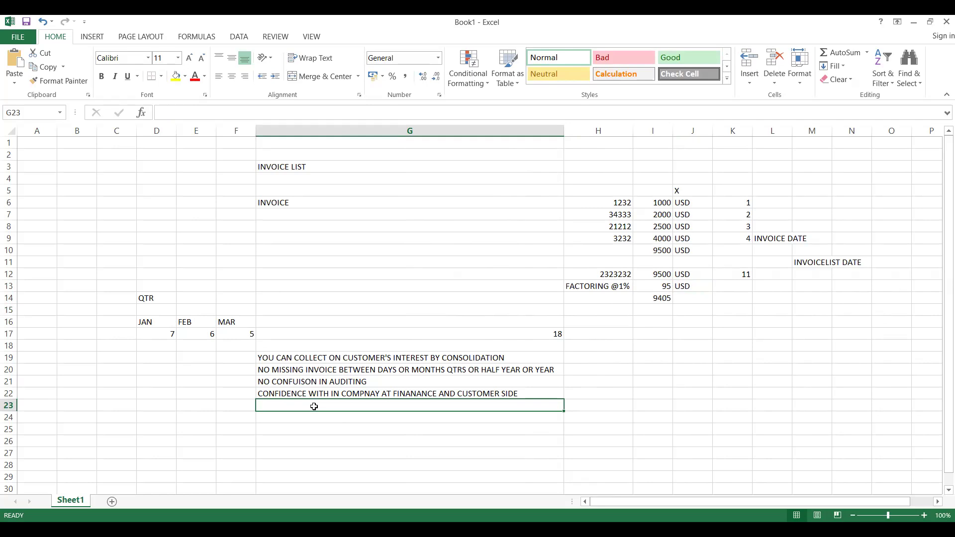
click(671, 274)
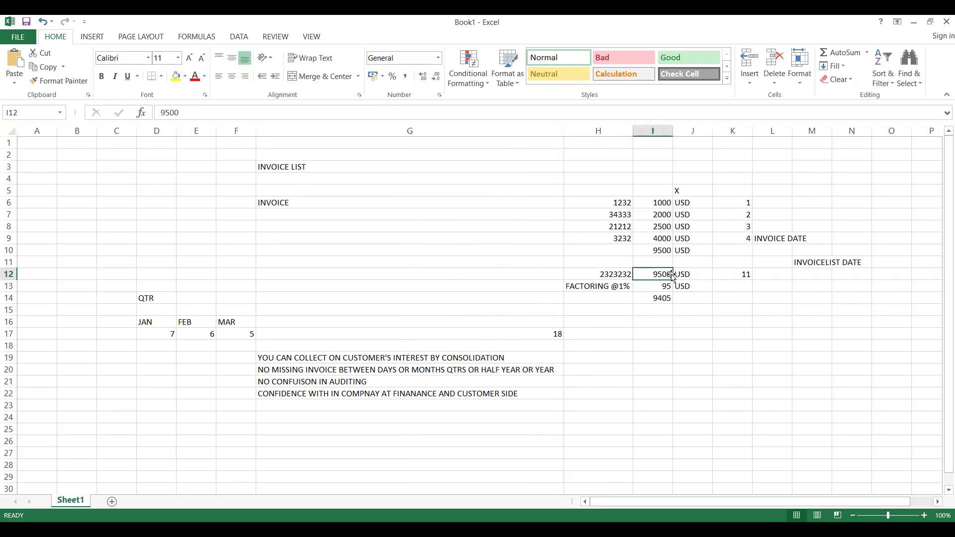
click(579, 392)
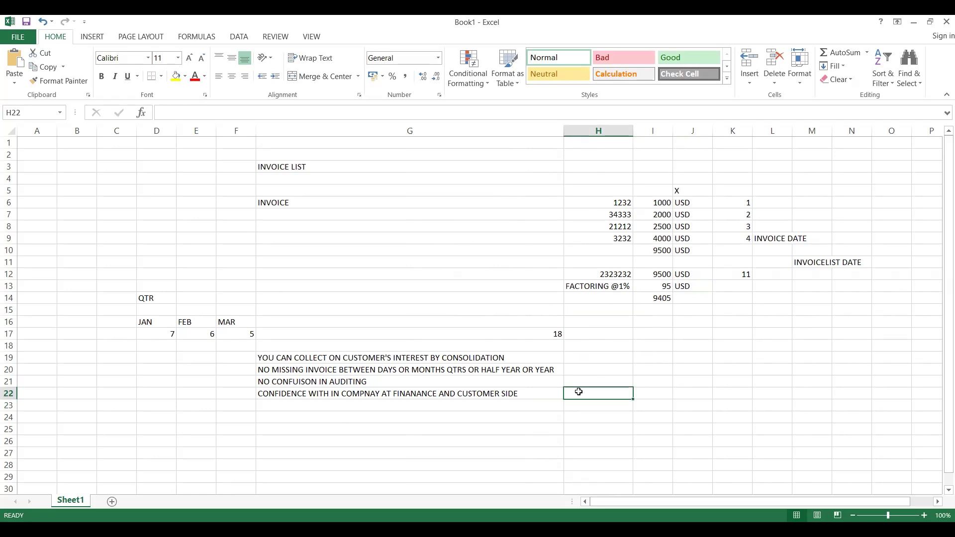
text(85)
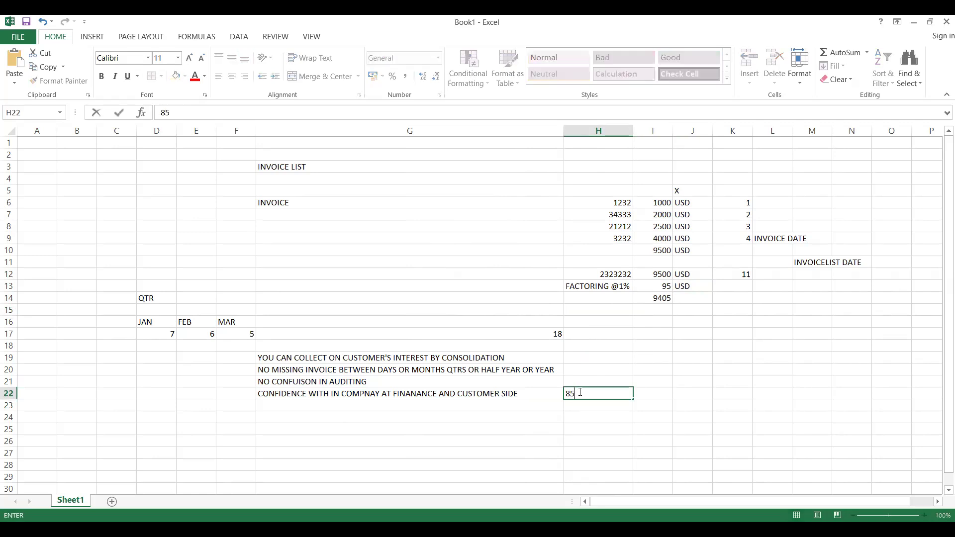
text(7556565)
key(Tab)
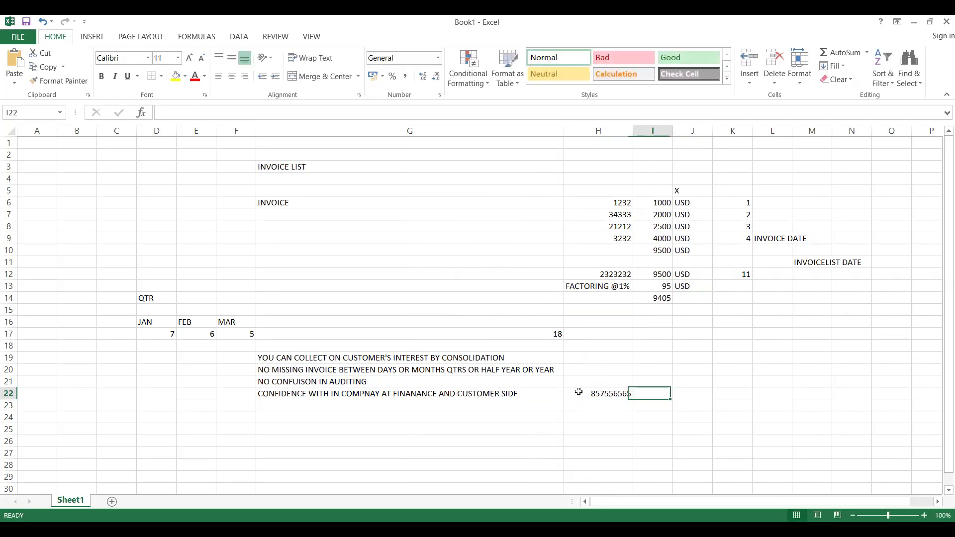
text(USD)
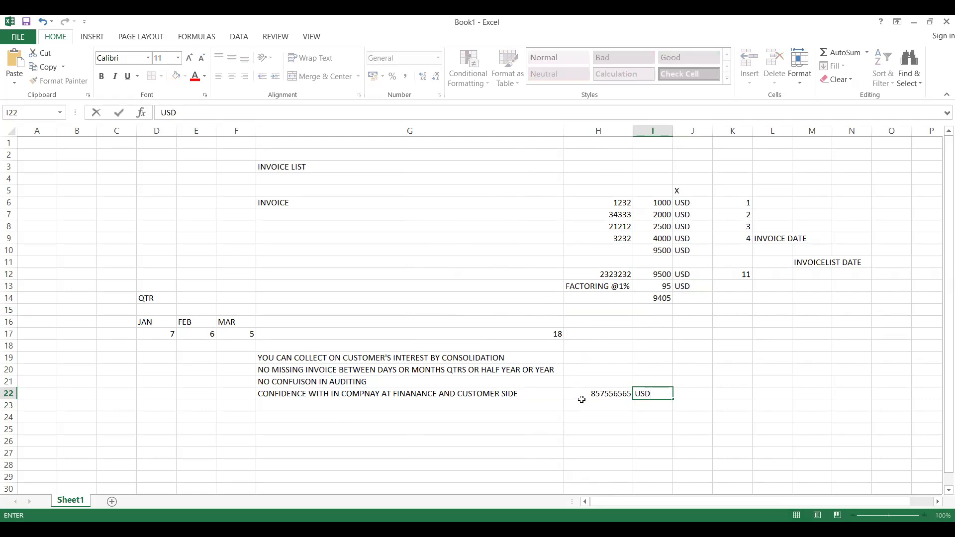
click(581, 404)
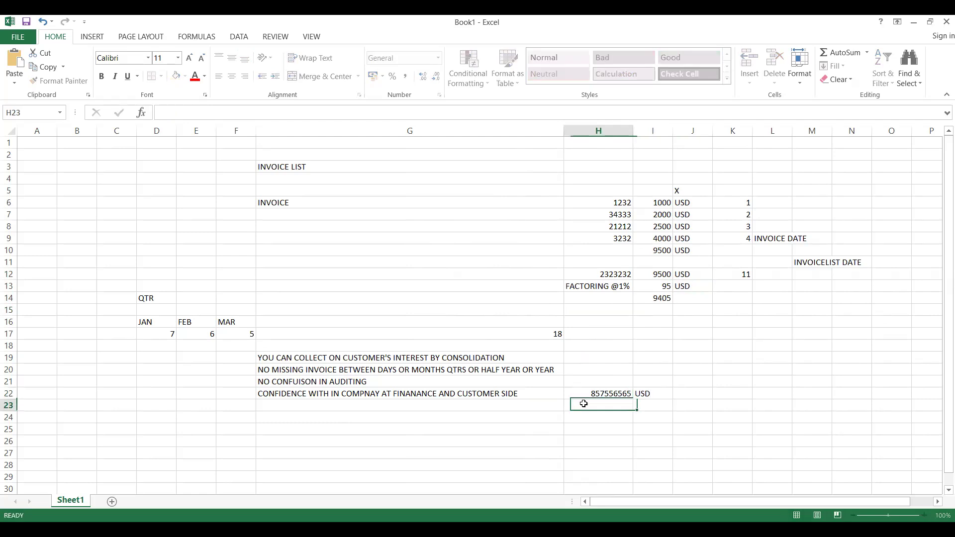
click(649, 410)
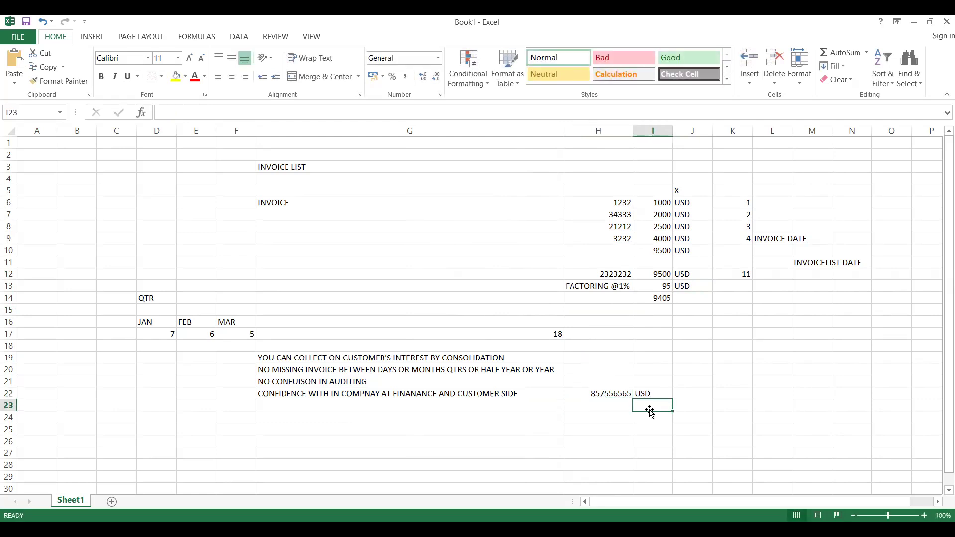
click(600, 408)
click(605, 394)
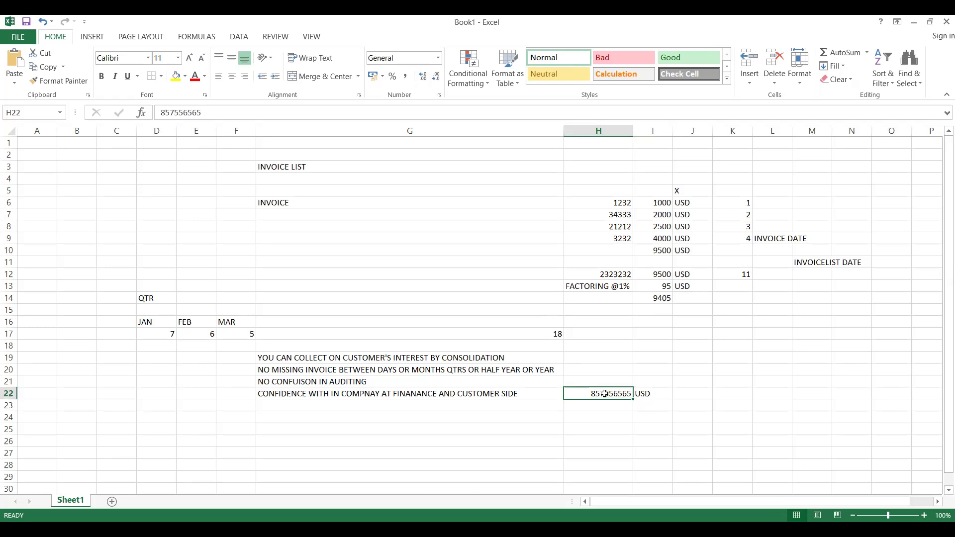
key(shift+Right)
key(Delete)
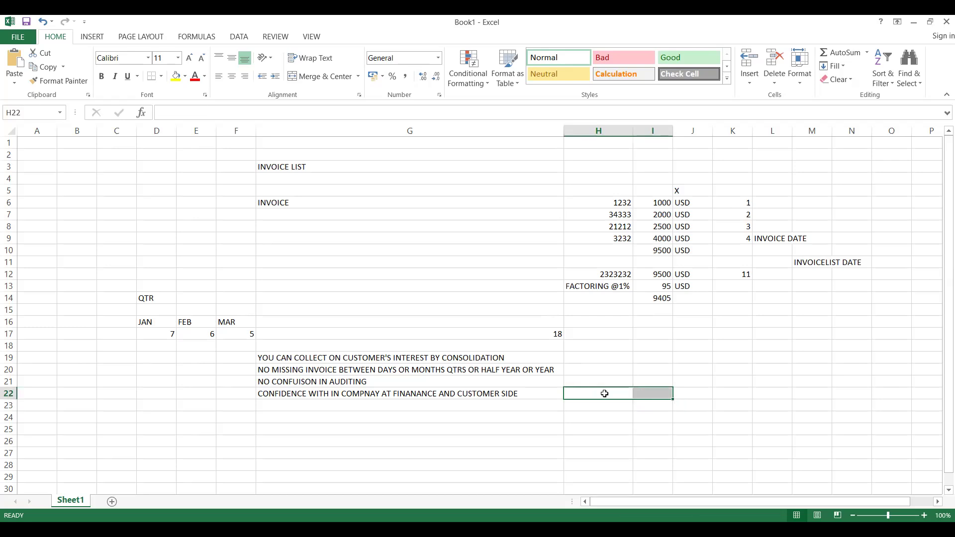
Enter the note "COLLECTIONS WILL BE FASTER" in cell G23 below the other benefits.
click(418, 403)
text(COL)
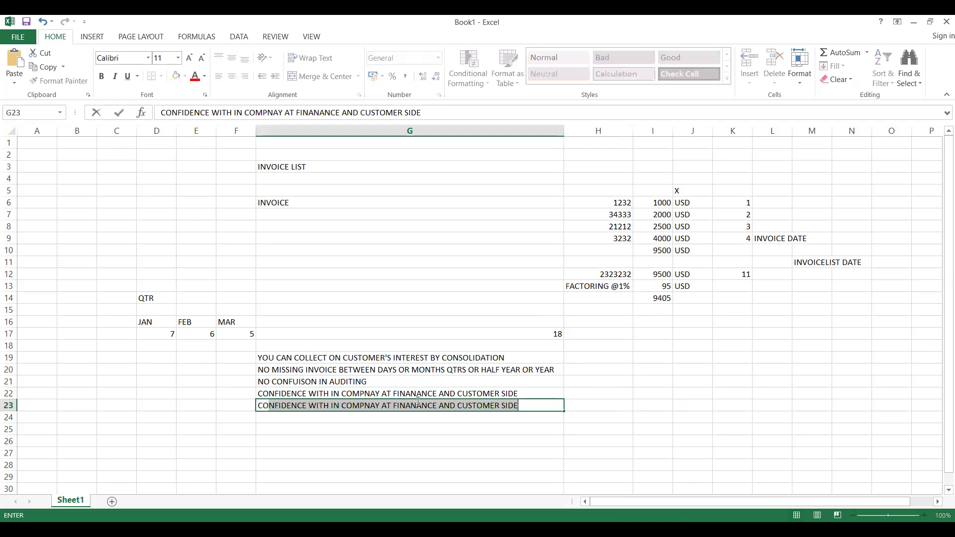
text(LECTIONS )
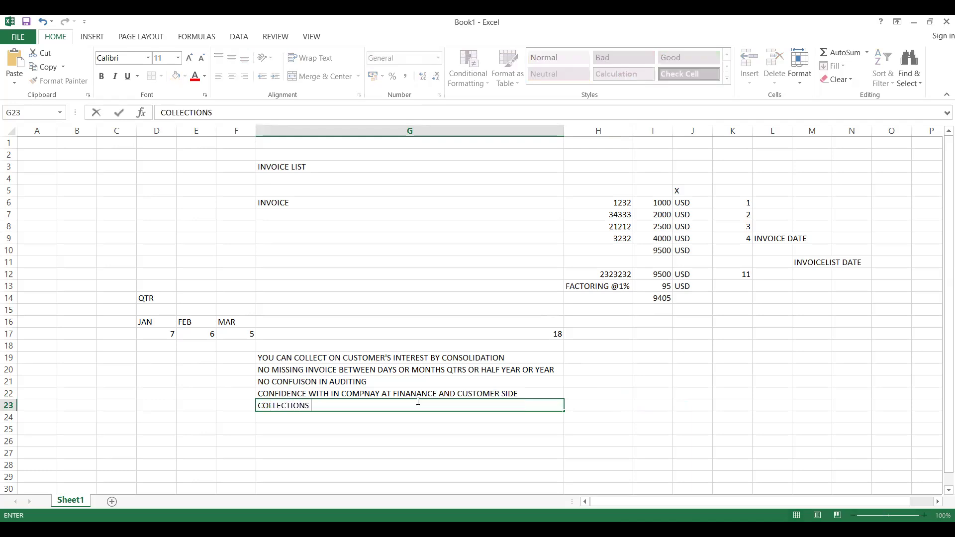
text(WILL BE FASTER)
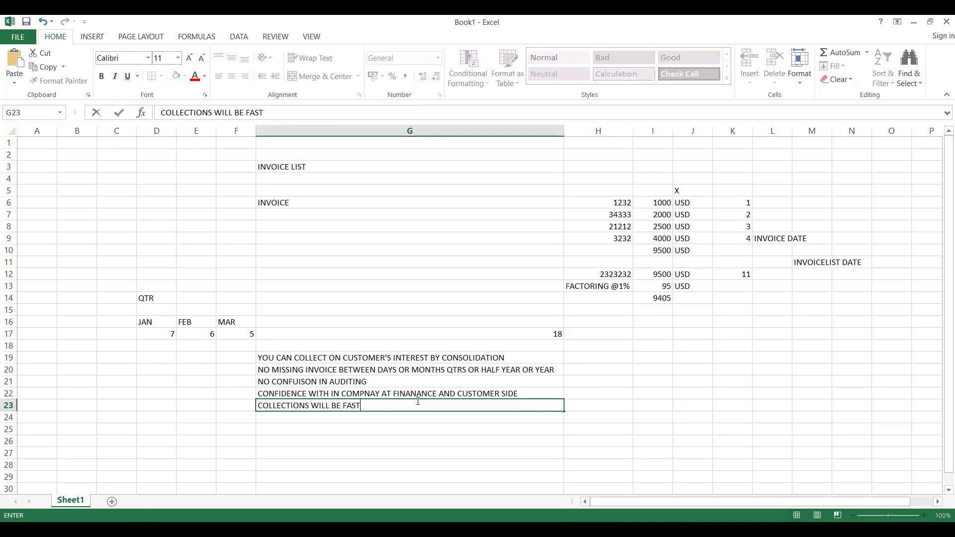
Enter the note "IT WILL SAVE PAPER WORK AND SAVE CONFUSION AT ENDUSER END" in cell G24.
click(335, 417)
text(IT WILL )
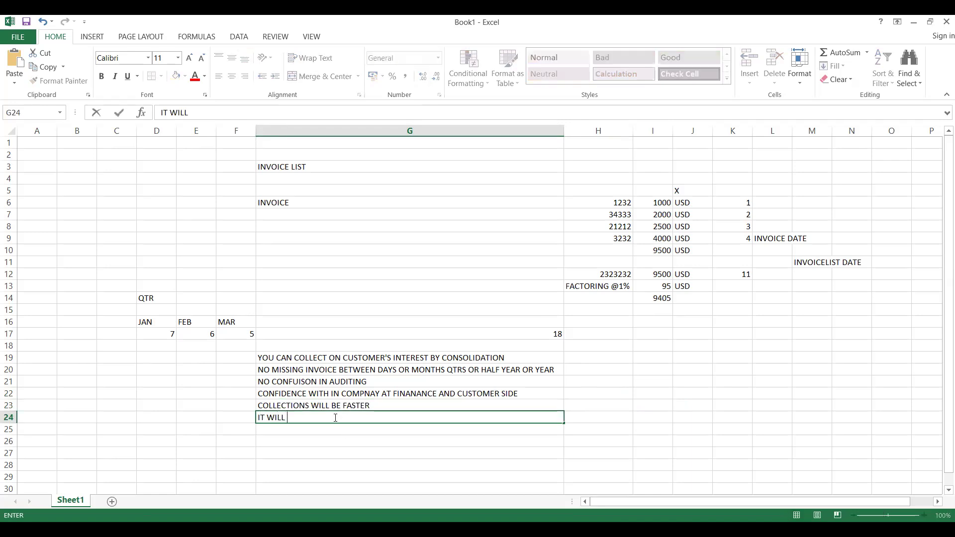
text(SAVE PAPER WORK )
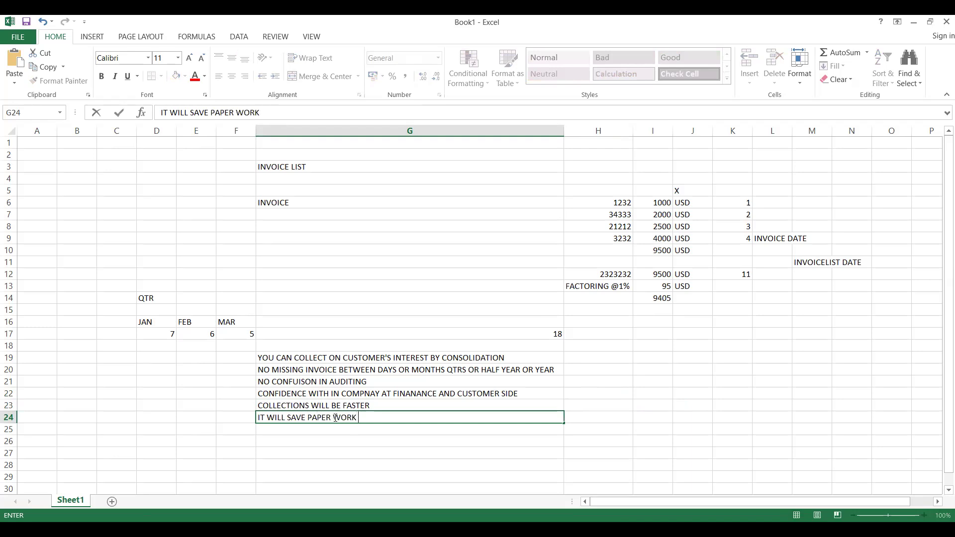
text(AND SAVE CONSFUSION AT ENDUSER END)
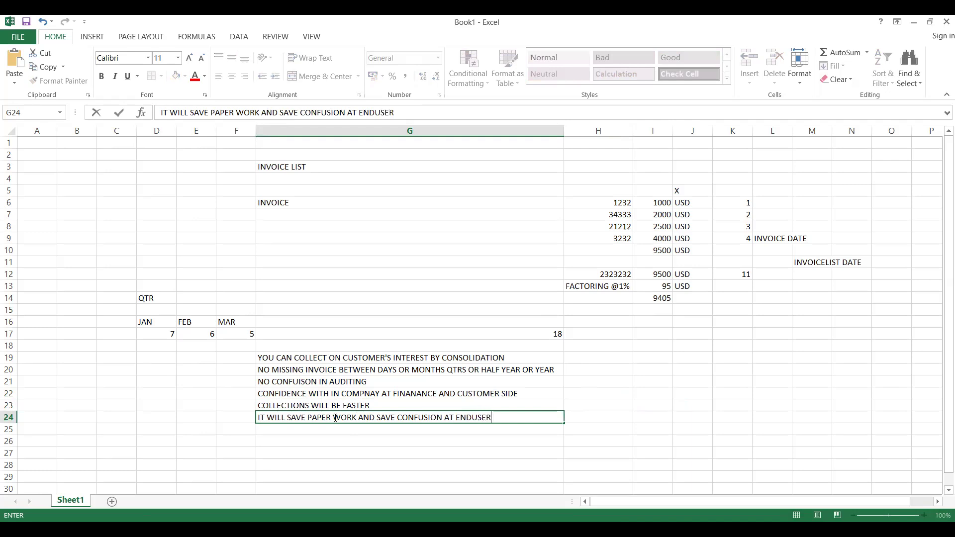
click(322, 437)
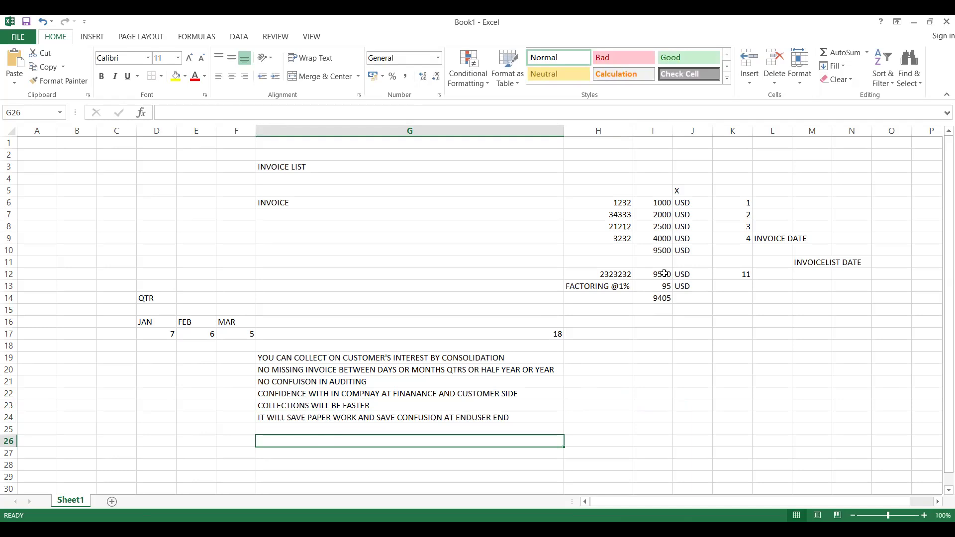
Enter the label "RETAIL" in cell B4.
click(421, 167)
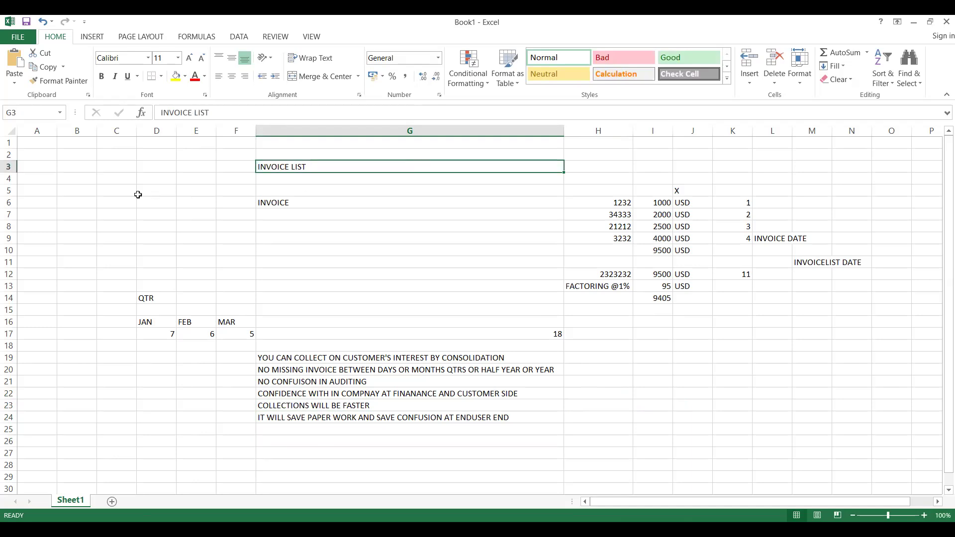
click(95, 184)
text(RETAIL)
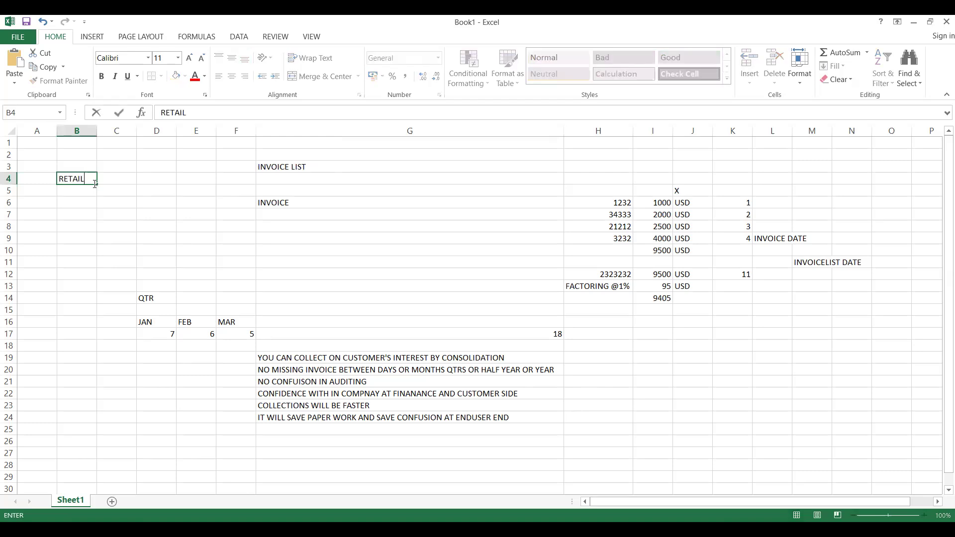
click(85, 192)
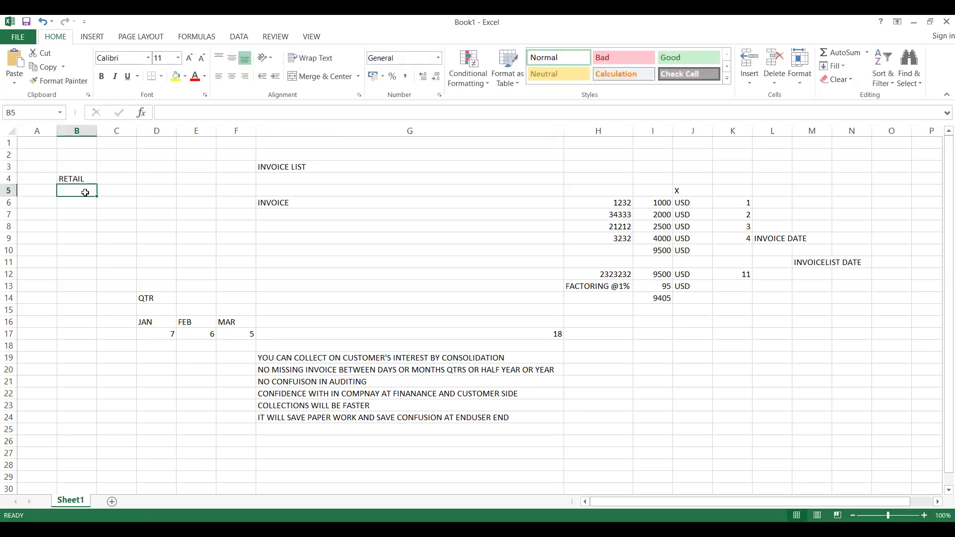
click(85, 211)
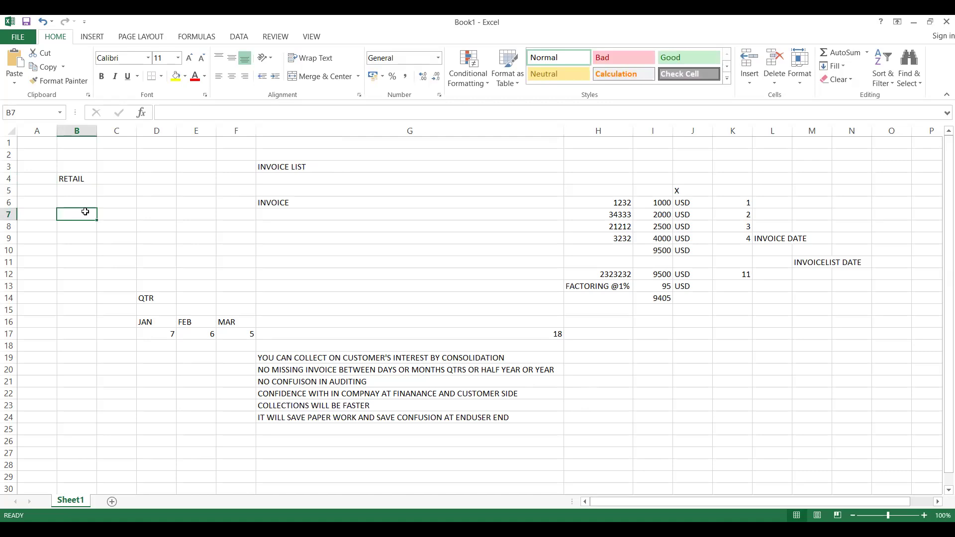
click(117, 175)
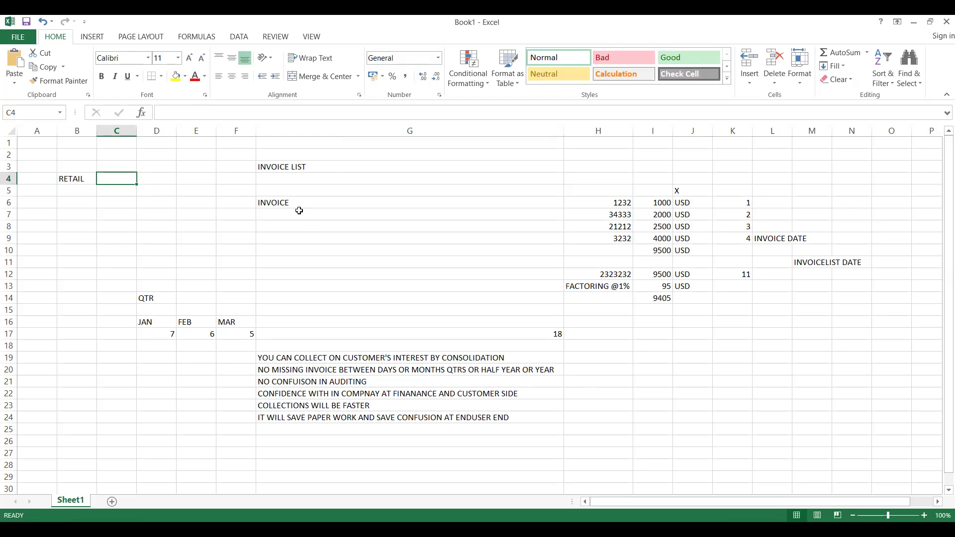
click(313, 159)
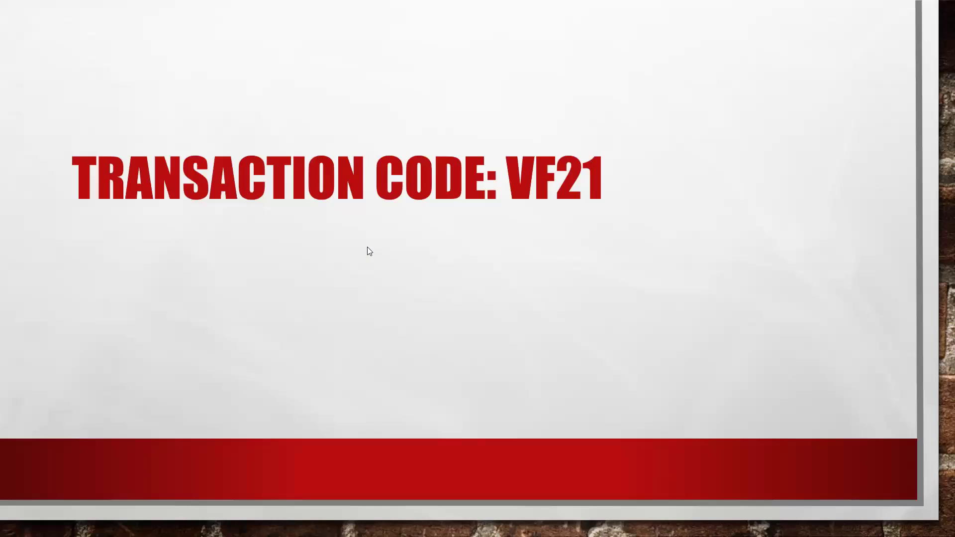
click(367, 247)
click(367, 247)
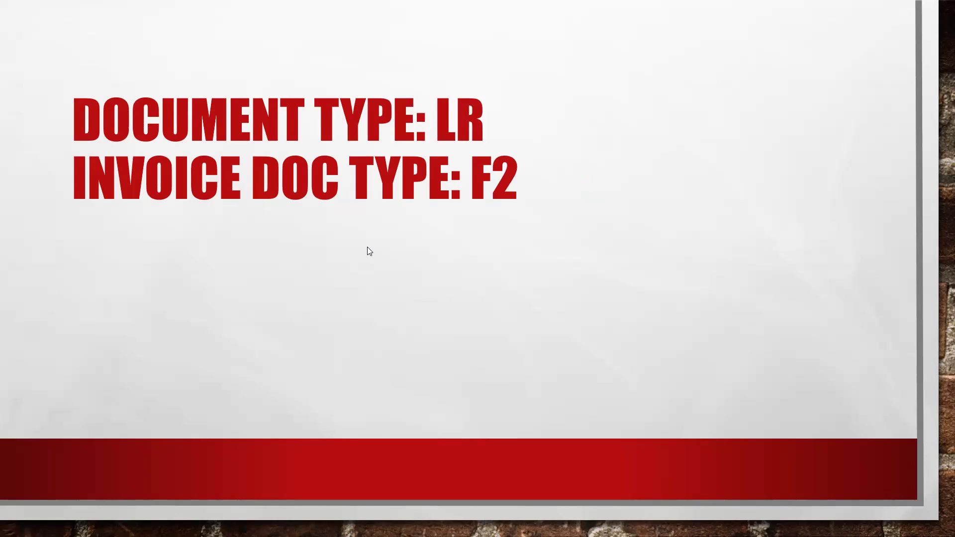
click(368, 247)
click(368, 246)
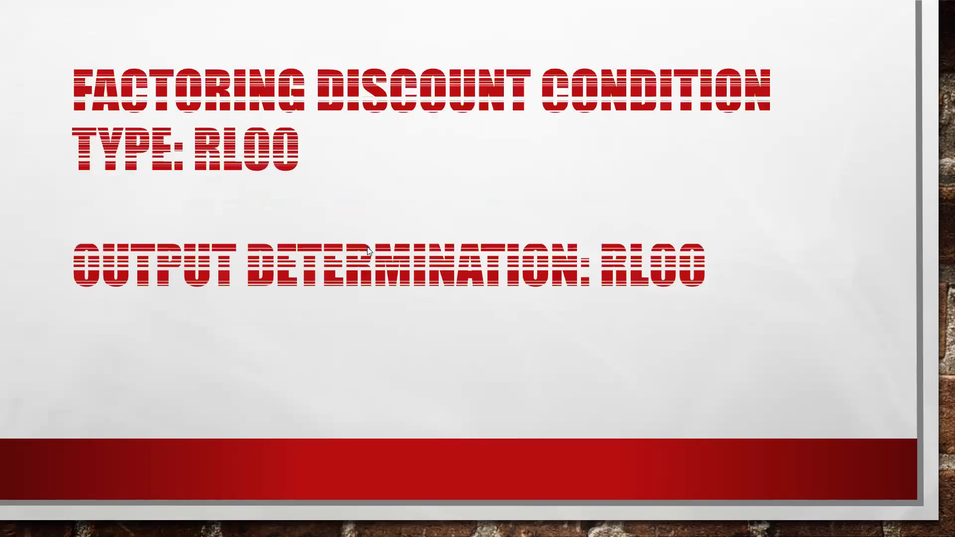
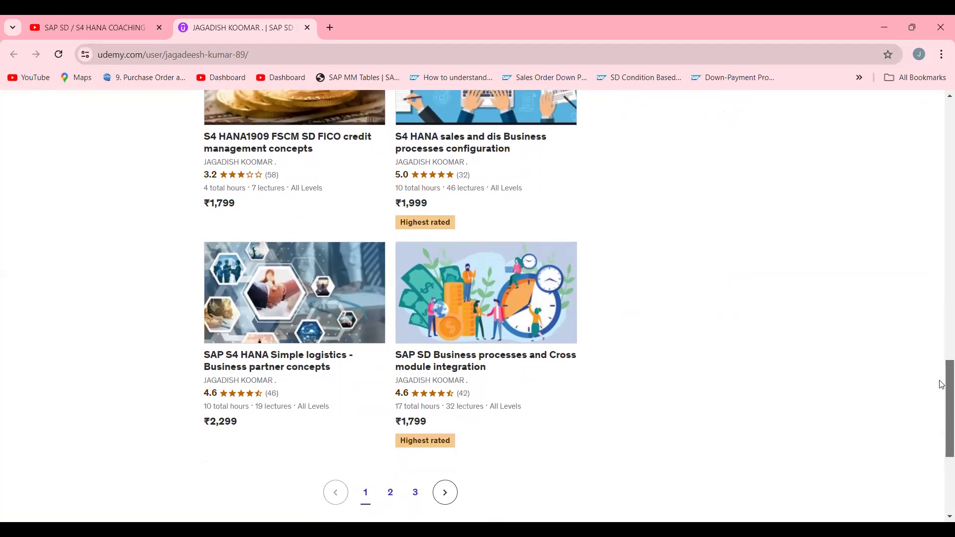
Review the instructor's Udemy profile page in the browser, examining the course listings and the profile description above them.
scroll(942, 368, up, 3)
scroll(941, 348, down, 3)
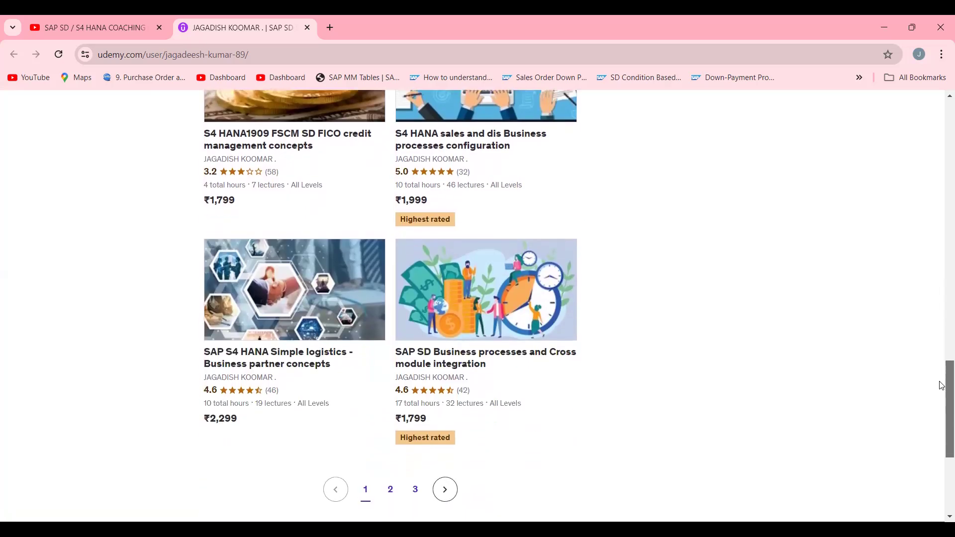
scroll(936, 348, up, 4)
scroll(938, 368, down, 3)
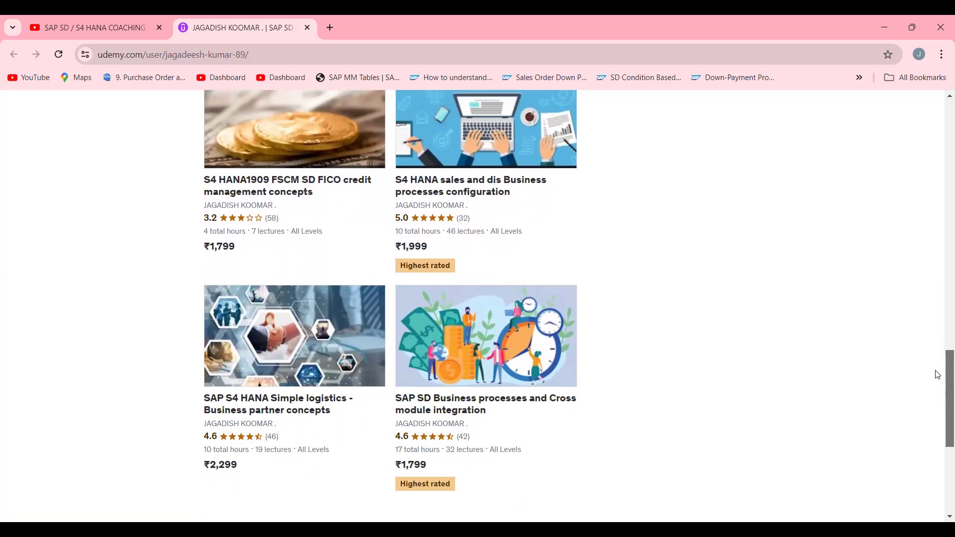
scroll(938, 374, up, 5)
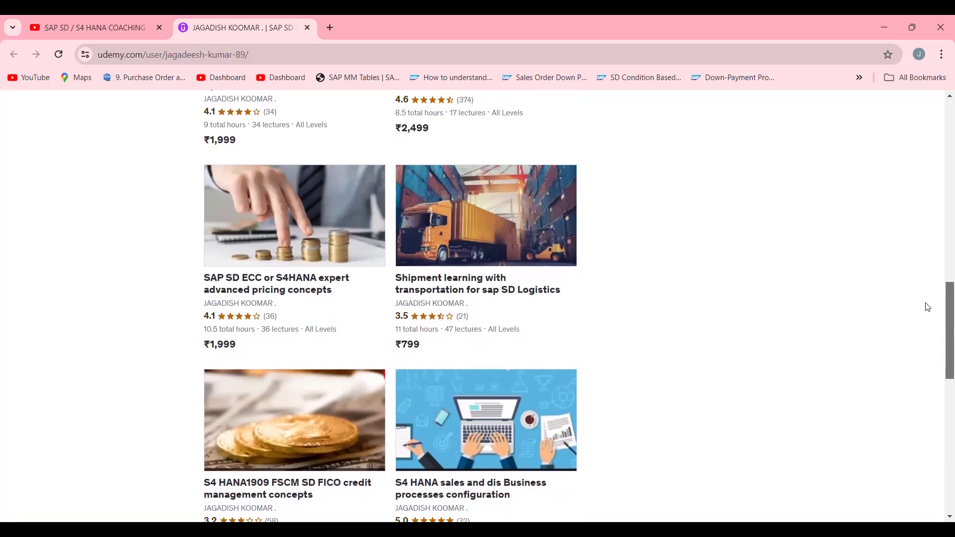
scroll(924, 298, up, 1)
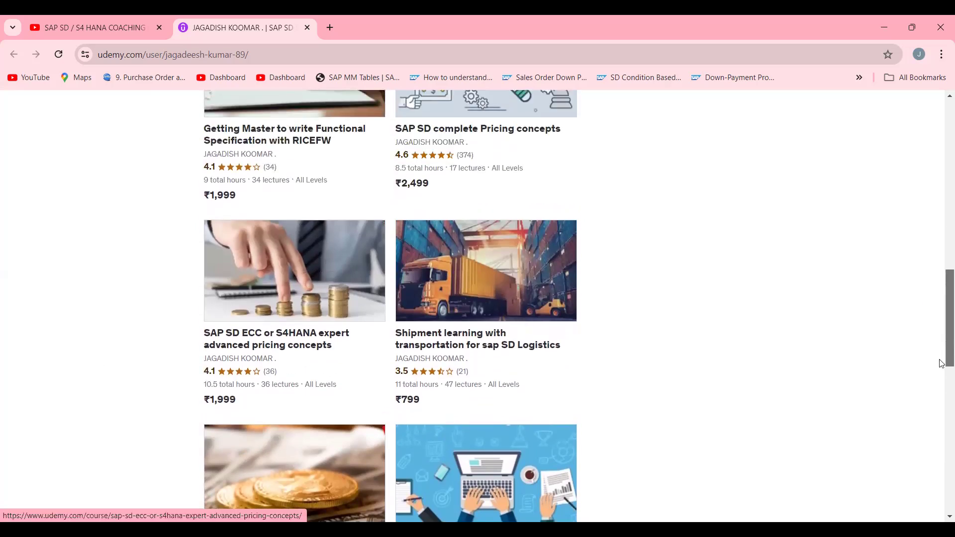
drag(942, 364, 942, 280)
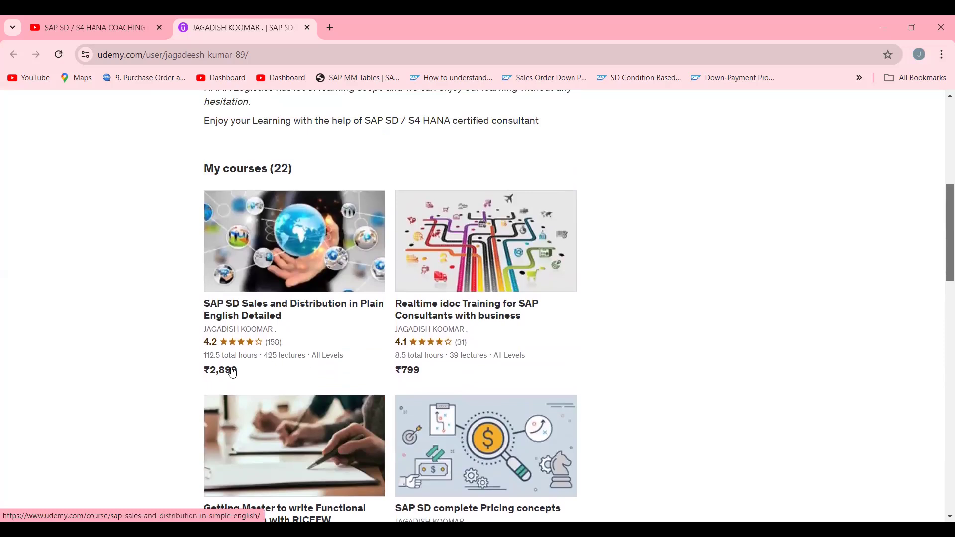
drag(942, 276, 933, 235)
scroll(933, 235, up, 4)
scroll(923, 194, down, 4)
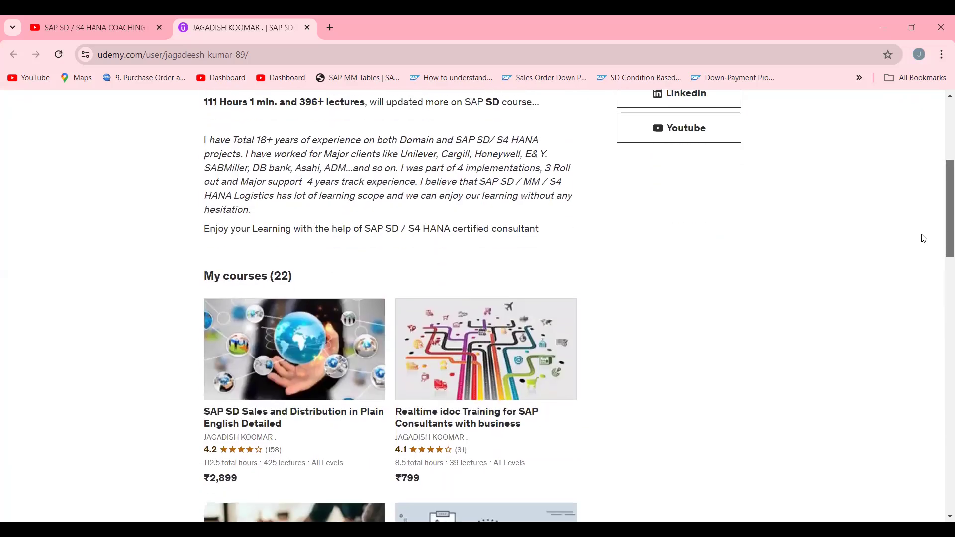
Review the instructor's Udemy course listings and profile description, and switch to the YouTube coaching channel.
scroll(923, 257, down, 5)
scroll(921, 308, up, 1)
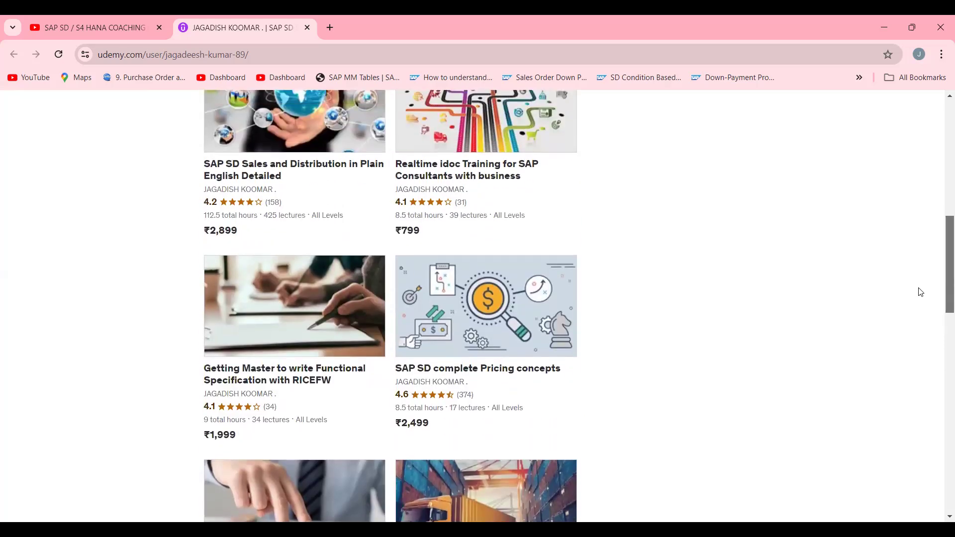
scroll(921, 293, down, 3)
scroll(932, 207, up, 10)
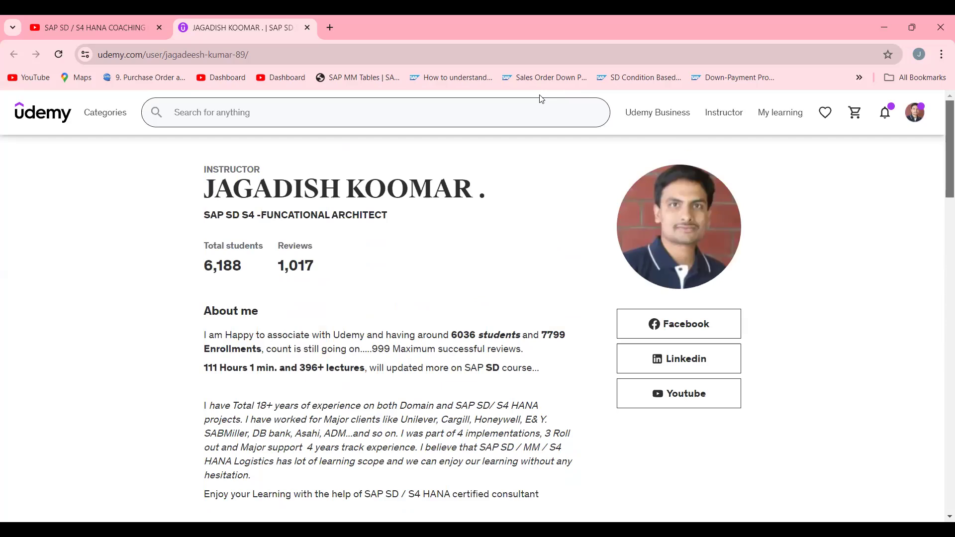
click(79, 21)
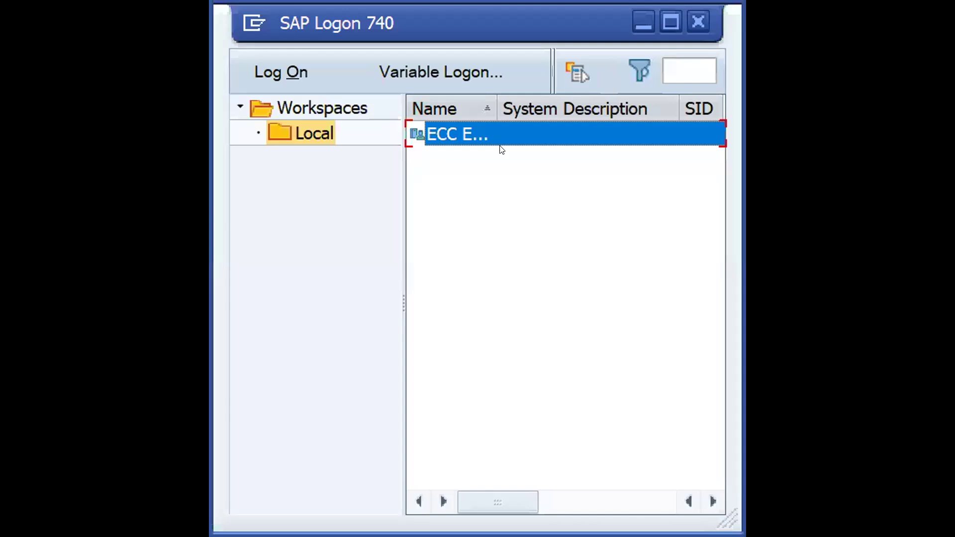
Switch to SAP Logon, open the ECC system entry and log on to client 800 with the user name and password.
double_click(501, 147)
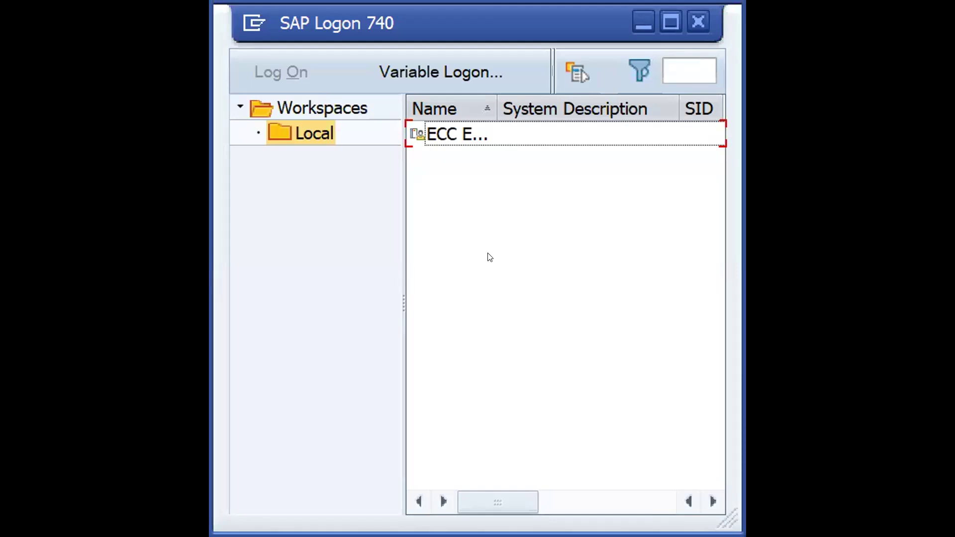
click(477, 139)
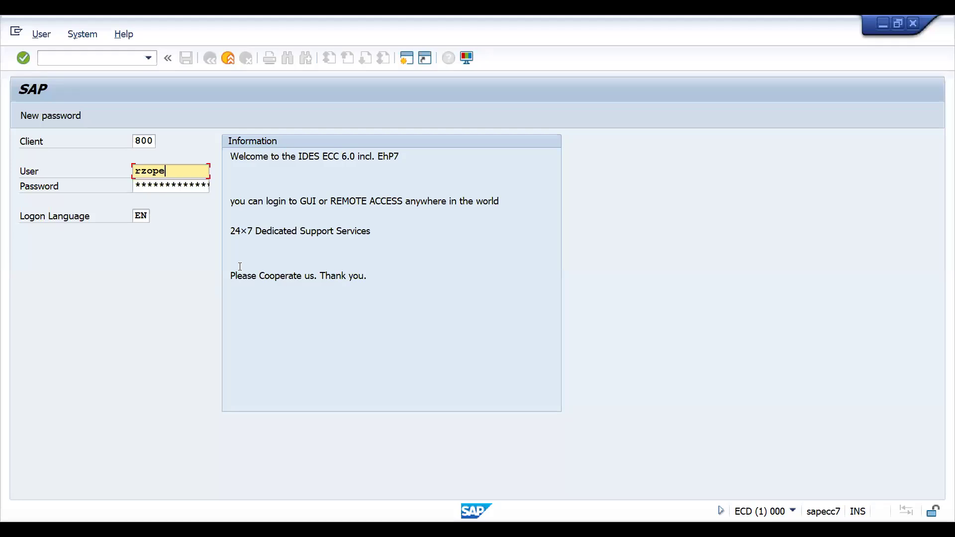
key(Tab)
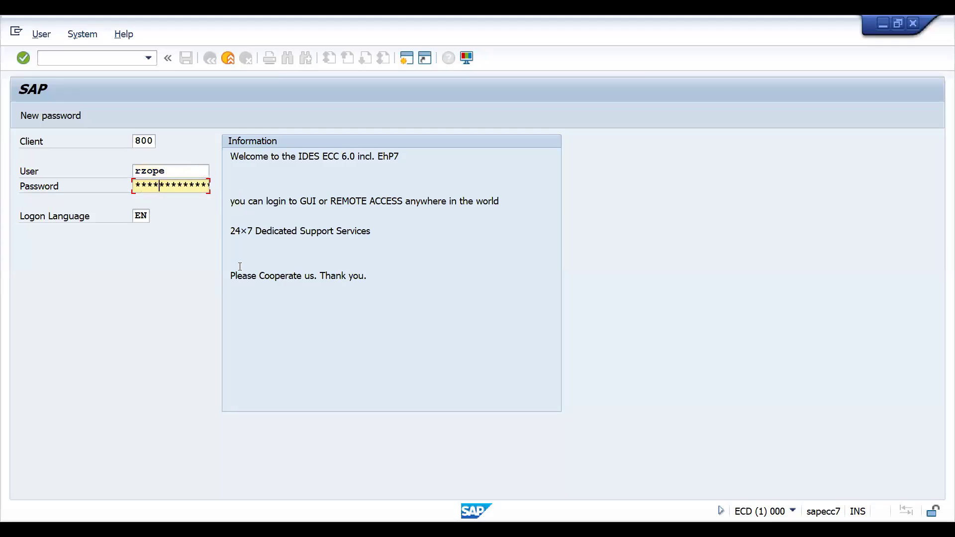
key(Return)
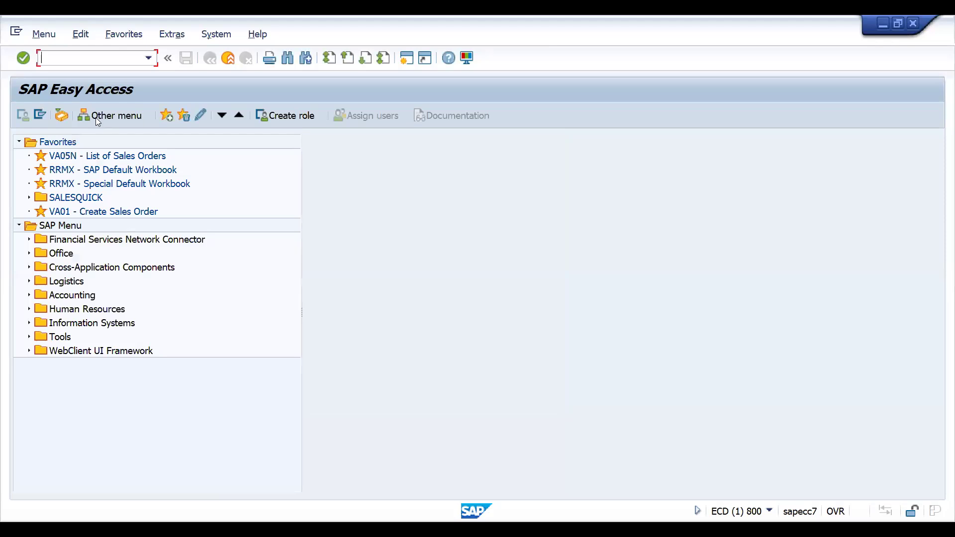
Start transaction XD02 for changing customers and choose the customer number from the earlier entries.
text(/nxd02)
key(Return)
click(177, 170)
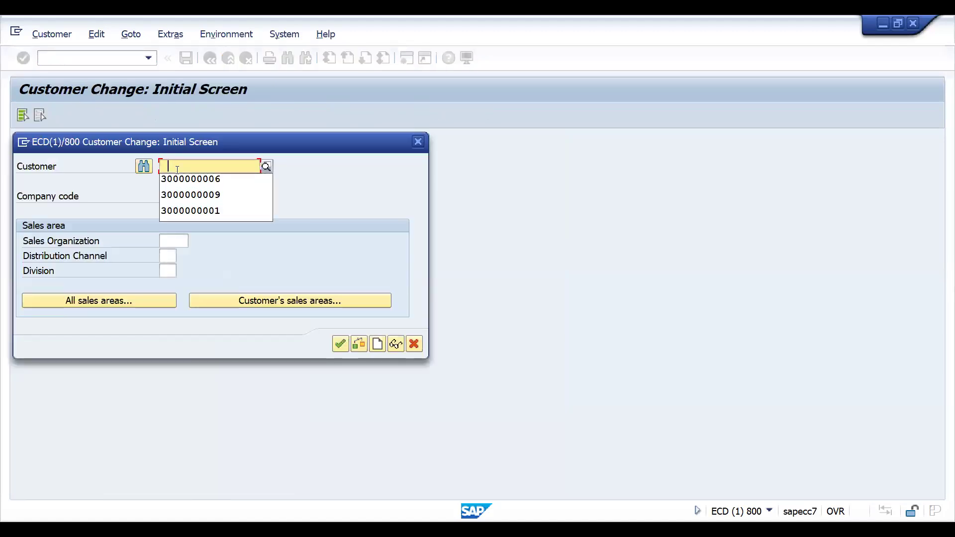
click(178, 179)
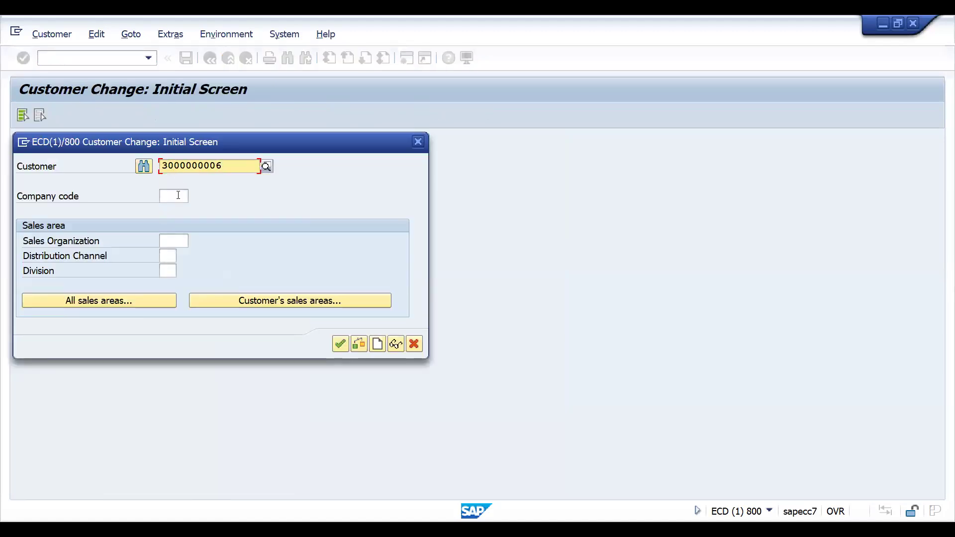
Select the customer's sales area ZH01, distribution channel H1, division HH and open the customer record for changes.
click(168, 242)
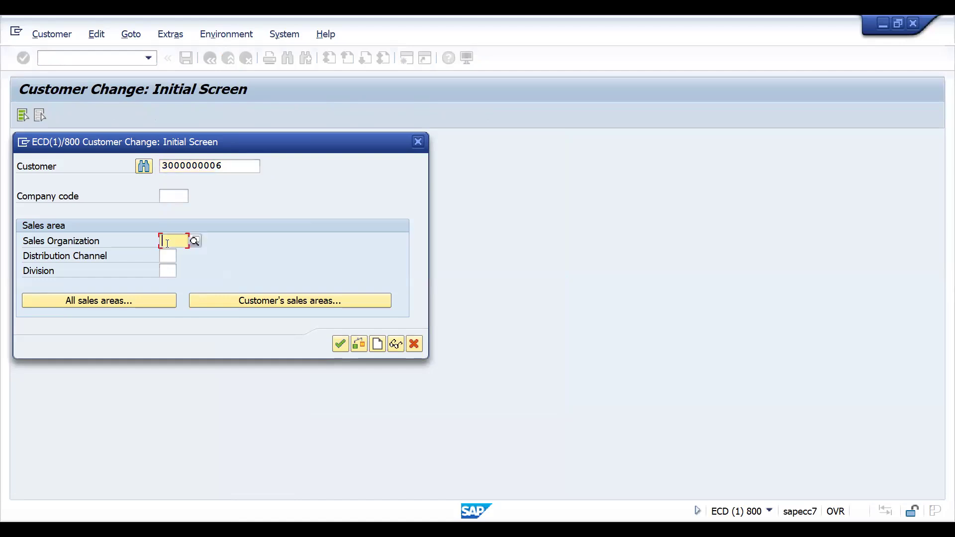
key(Tab)
click(277, 297)
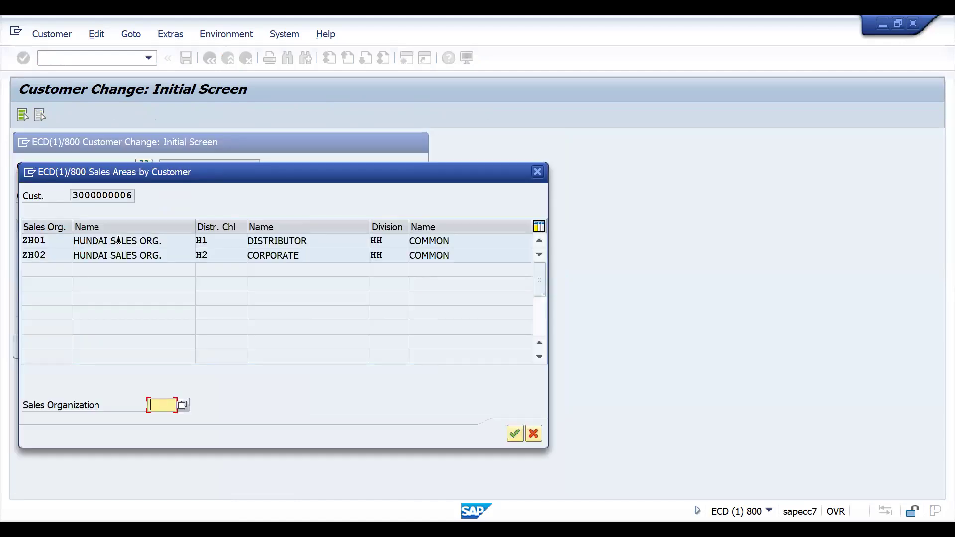
double_click(118, 239)
key(Return)
Review the invoicing dates and invoicing list dates in the billing settings of the customer's sales area data.
click(164, 115)
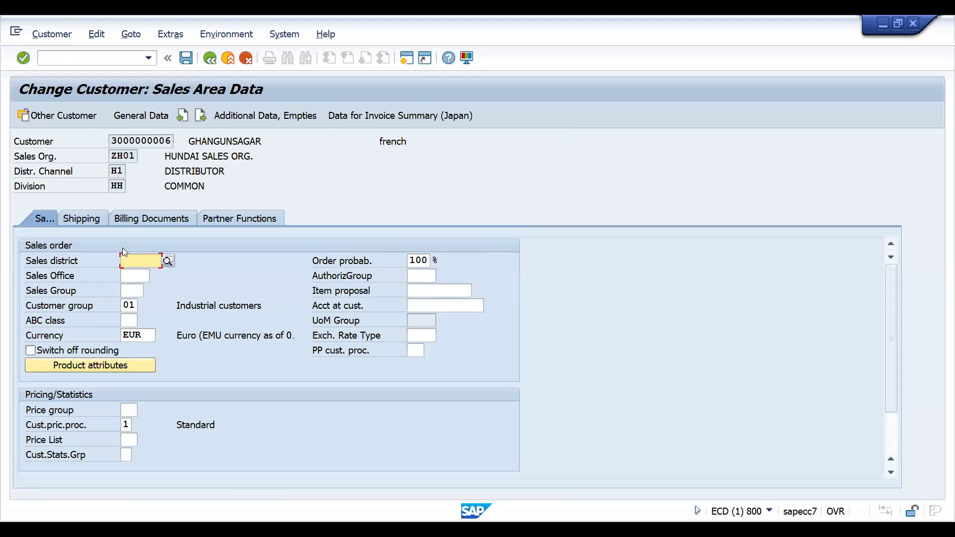
click(125, 222)
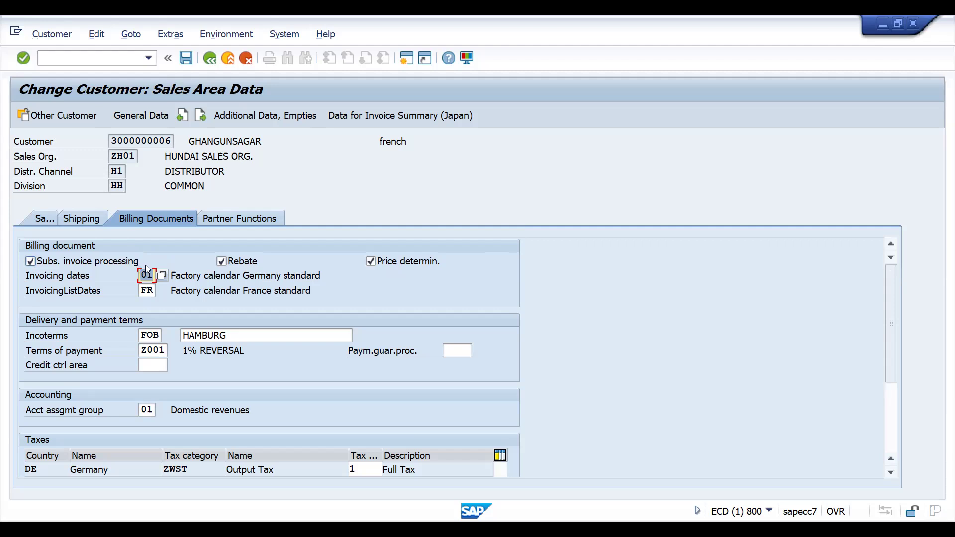
click(142, 291)
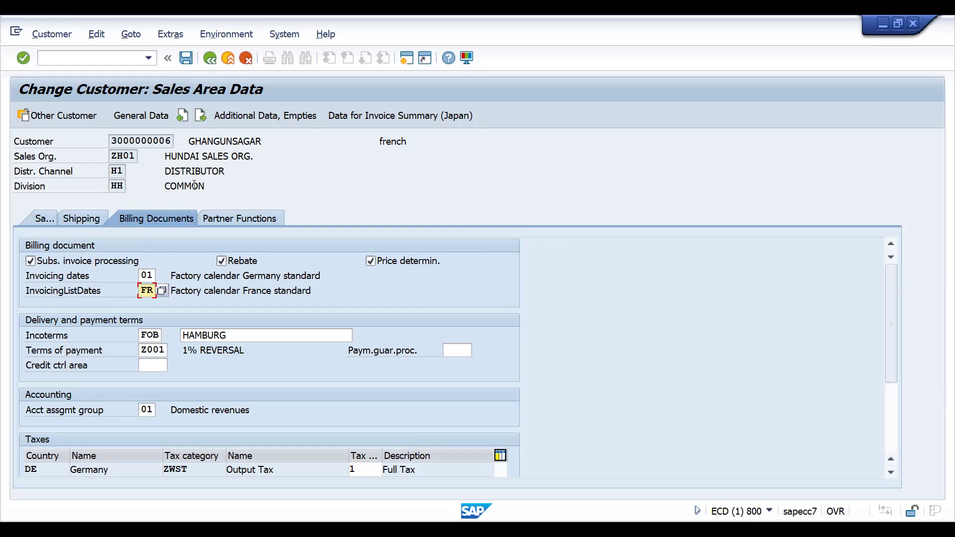
Set the region to 07 in the customer's general address data, save the record and leave the customer change transaction.
click(135, 117)
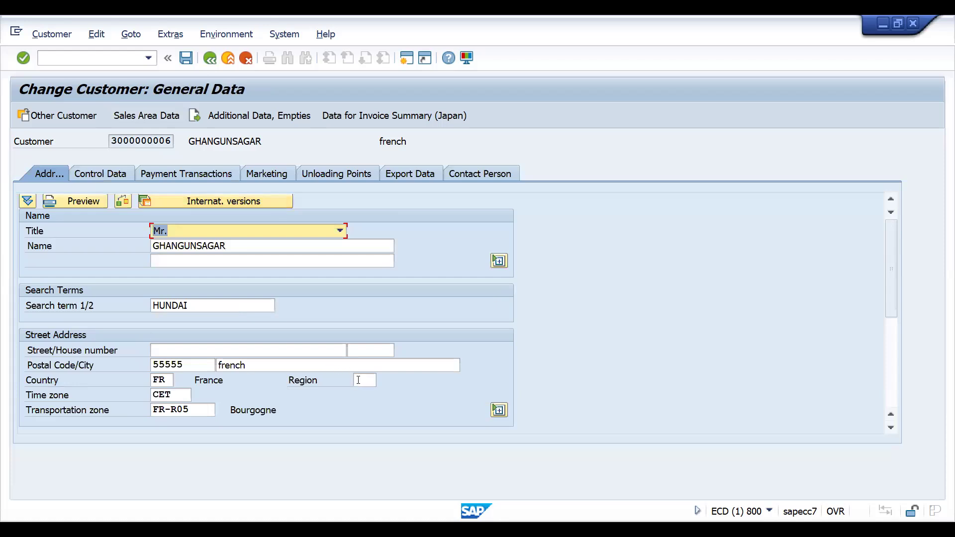
click(358, 381)
click(383, 381)
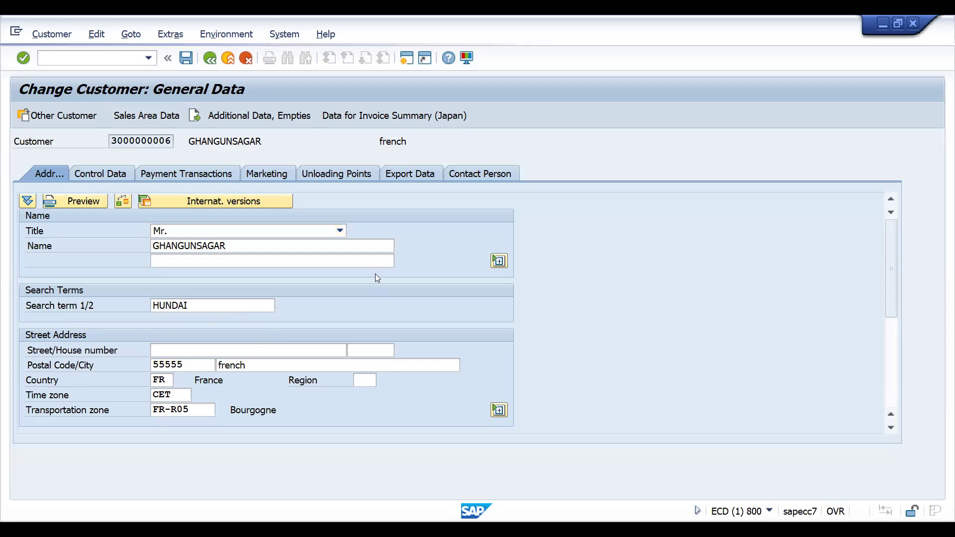
key(Return)
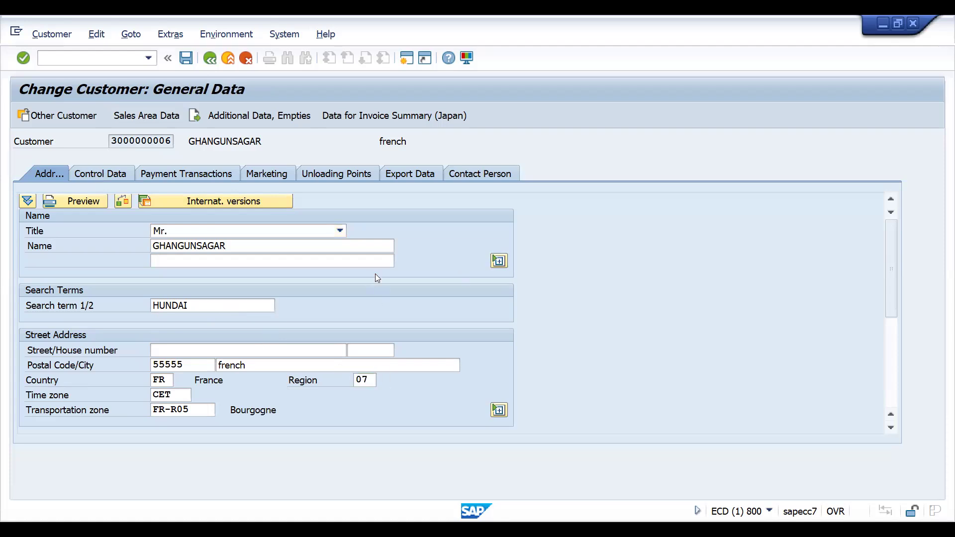
key(ctrl+s)
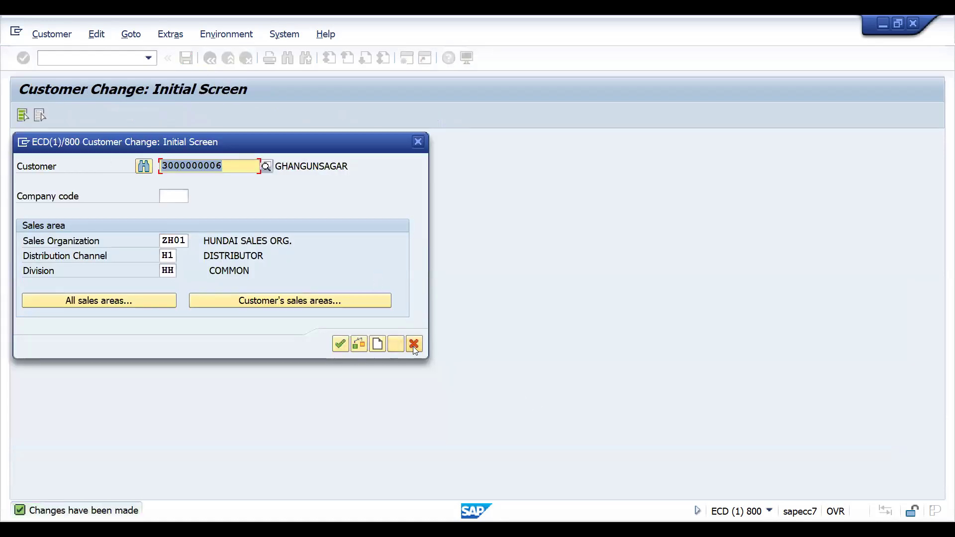
click(414, 343)
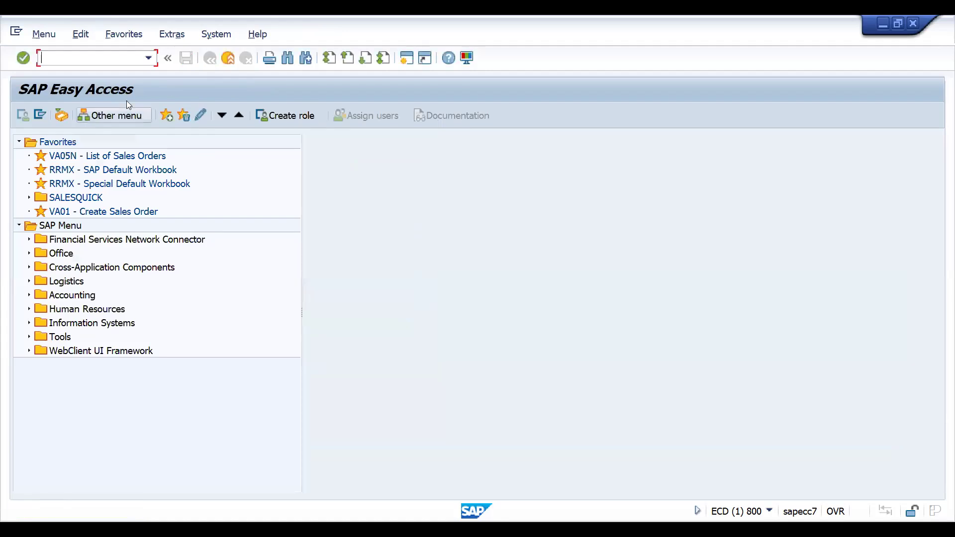
Start transaction SPRO and display the SAP reference Implementation Guide.
text(/nspro)
key(Return)
click(60, 117)
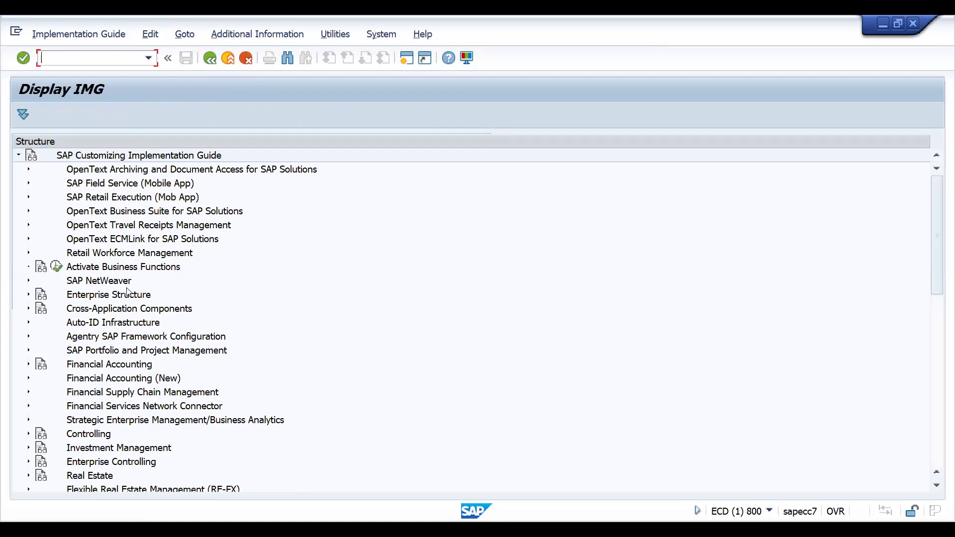
Find and expand the Sales and Distribution node in the Implementation Guide structure.
click(116, 295)
key(Down)
key(Down)
key(Down)
key(Down)
key(Down)
key(Down)
key(Down)
key(Down)
key(Down)
key(Down)
key(Down)
key(Down)
key(Down)
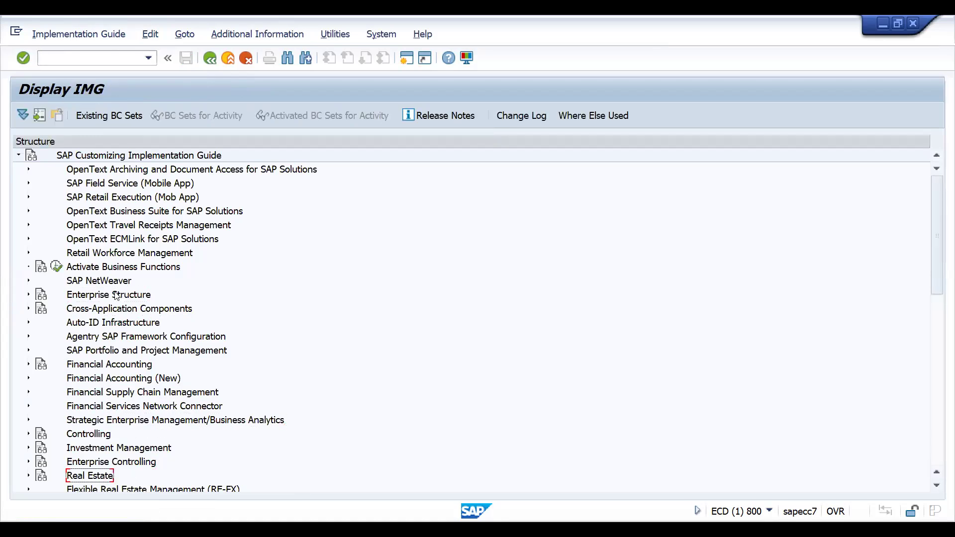
key(Down)
key(Down)
key(Down)
key(Down)
key(Down)
key(Down)
key(Down)
key(Down)
key(Up)
key(Up)
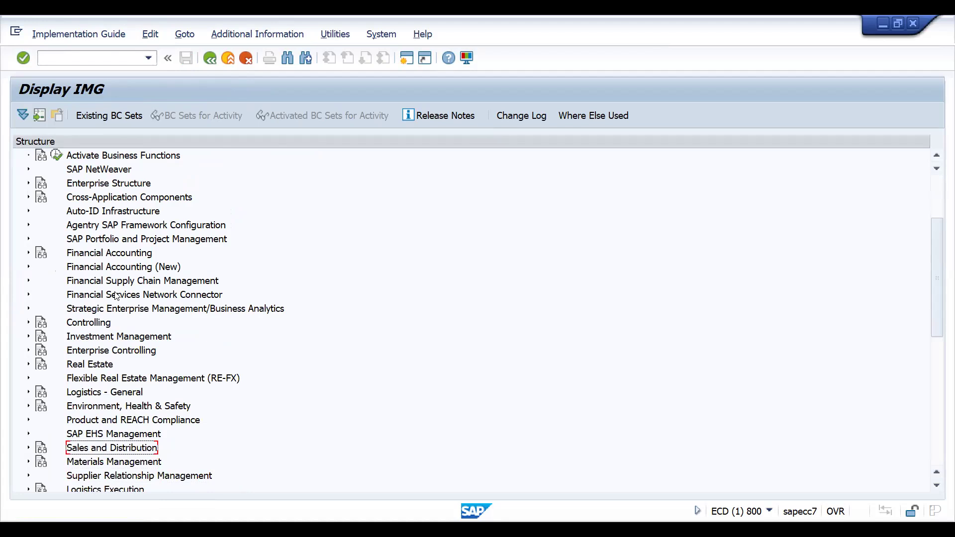
key(Right)
Expand Billing and its Billing Documents subnode under Sales and Distribution.
key(Down)
key(Down)
key(Down)
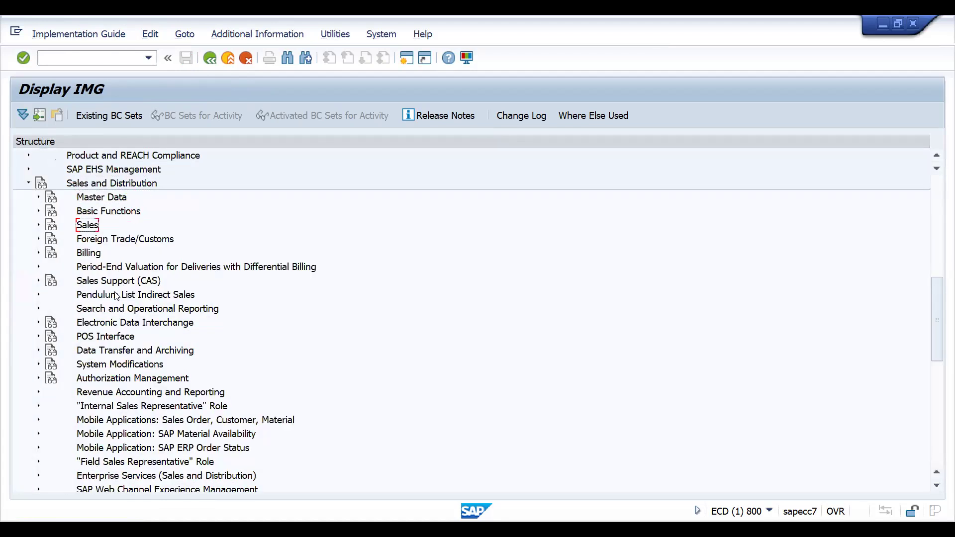
key(Down)
key(Down)
key(Right)
key(Down)
key(Right)
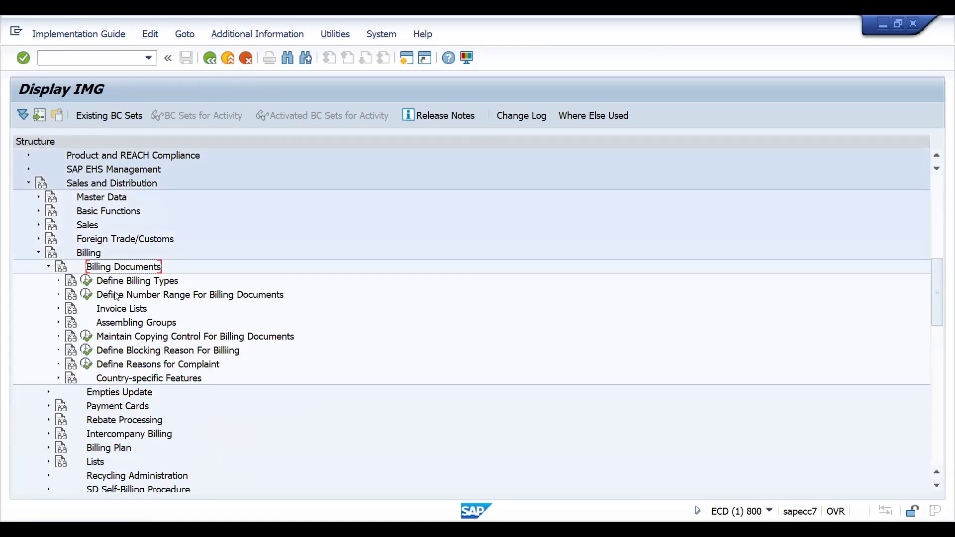
Start the Define Billing Types activity, position the list at billing type LR and open its details.
click(85, 281)
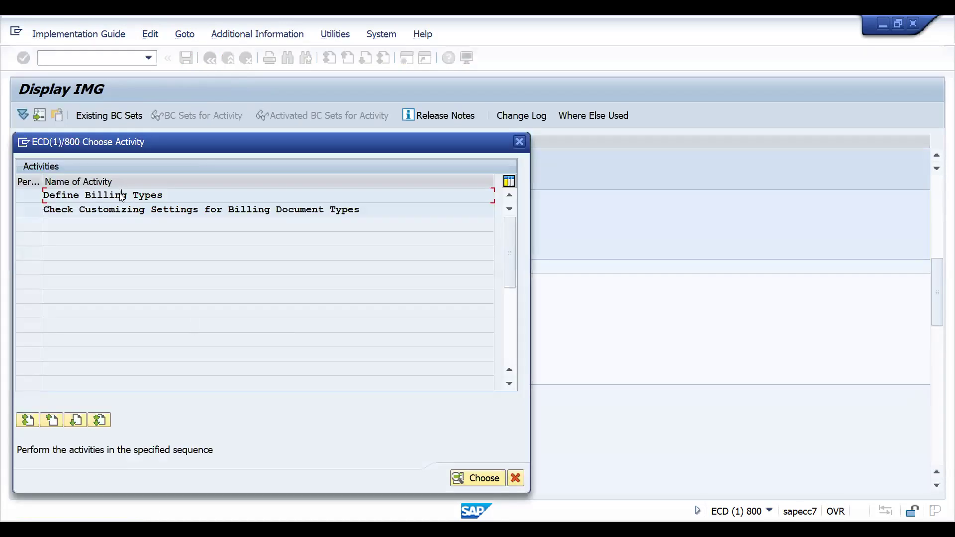
double_click(120, 193)
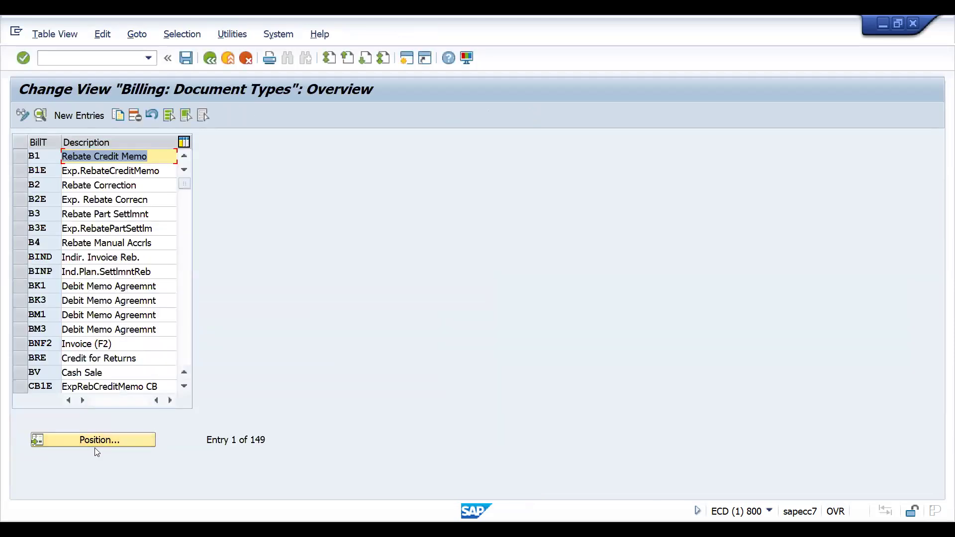
click(95, 442)
text(1r)
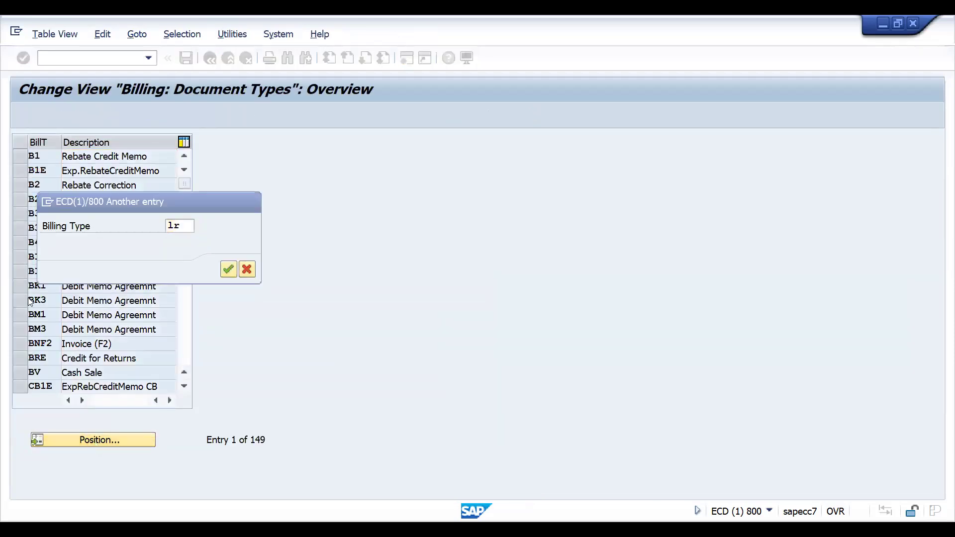
key(Return)
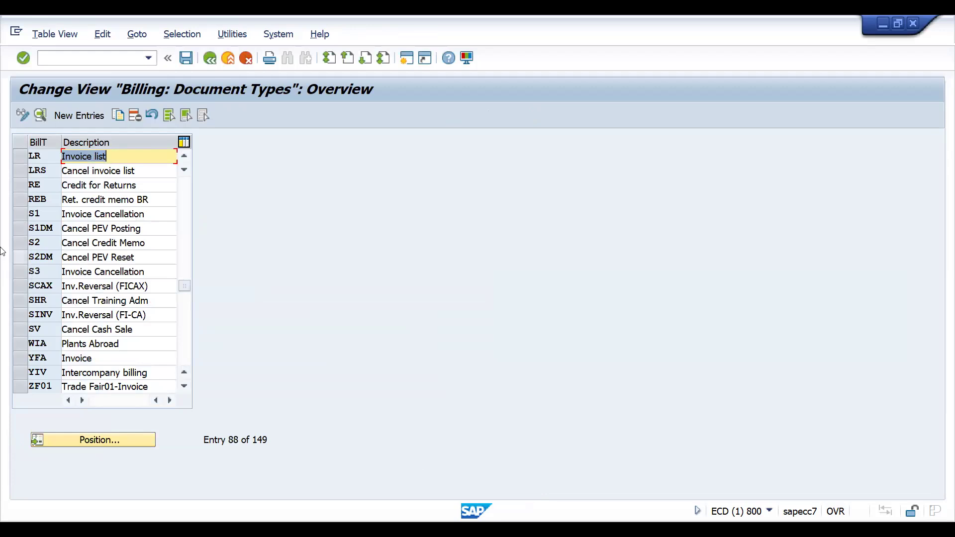
click(39, 157)
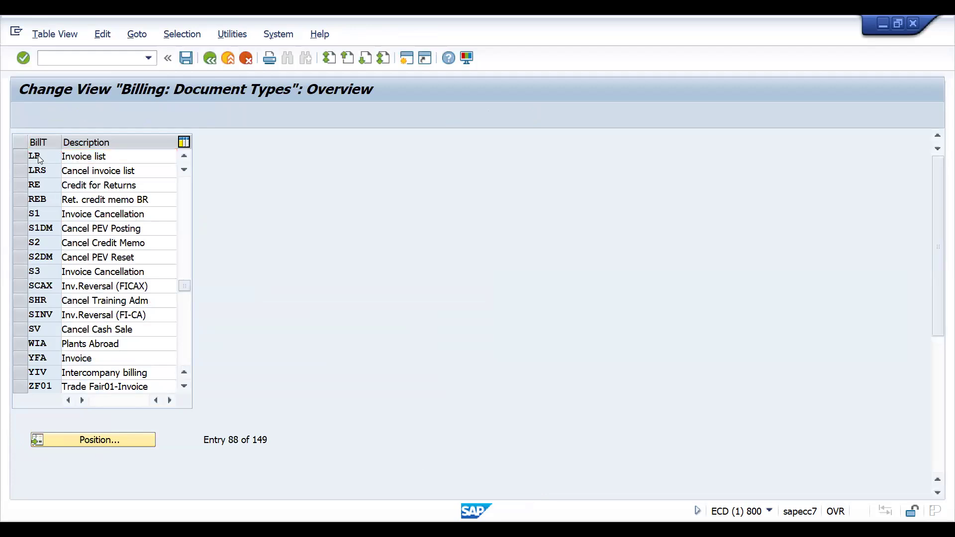
double_click(38, 157)
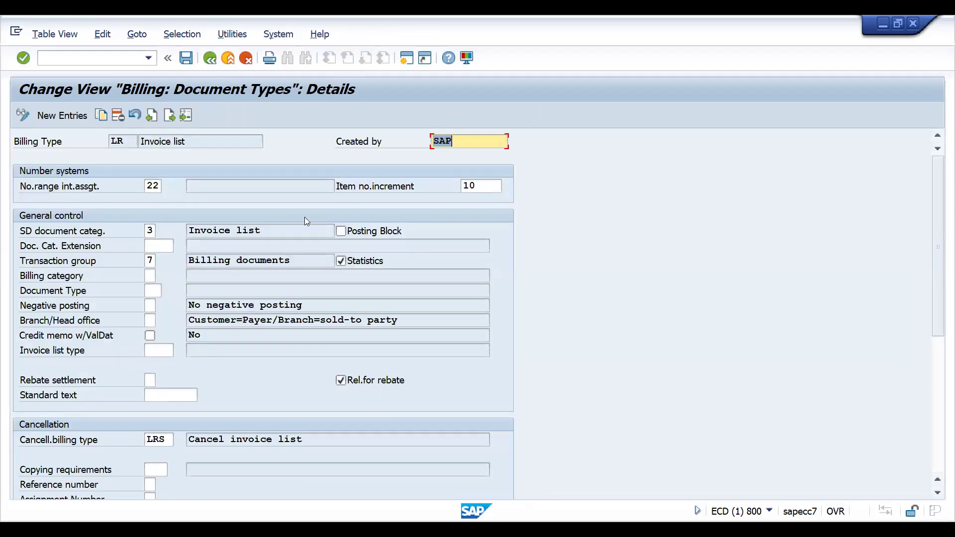
Look up the possible SD document categories for billing type LR, examine the Invoice list category, and close the list unchanged.
click(149, 231)
click(167, 230)
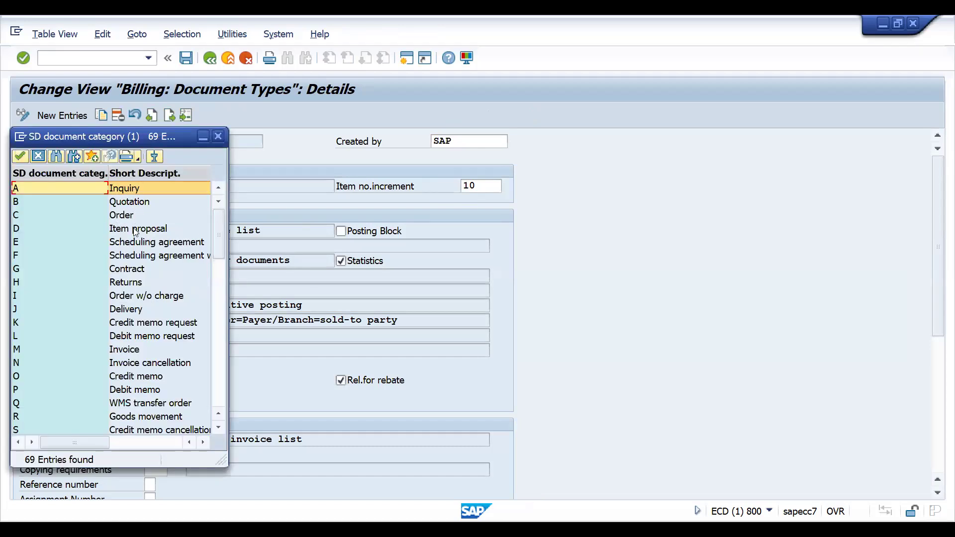
click(221, 394)
click(121, 309)
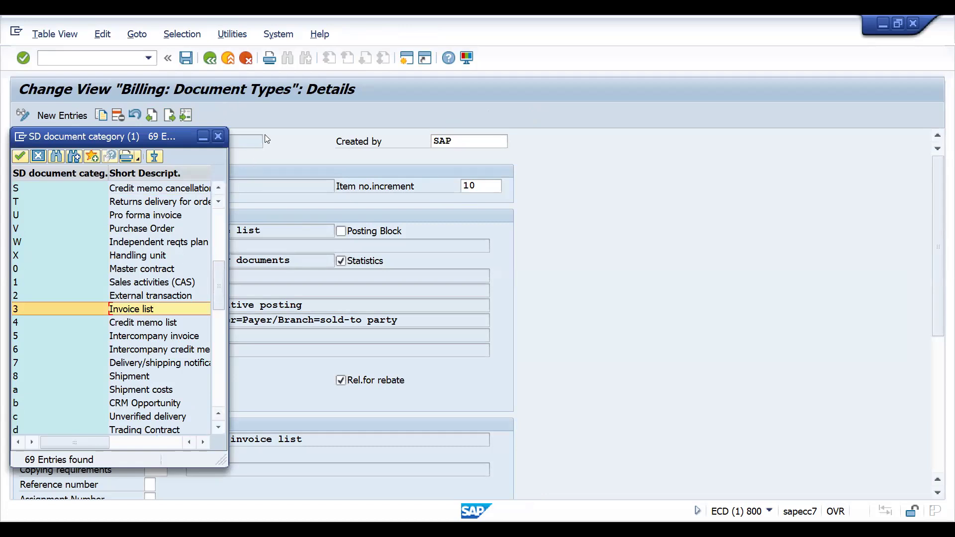
click(220, 137)
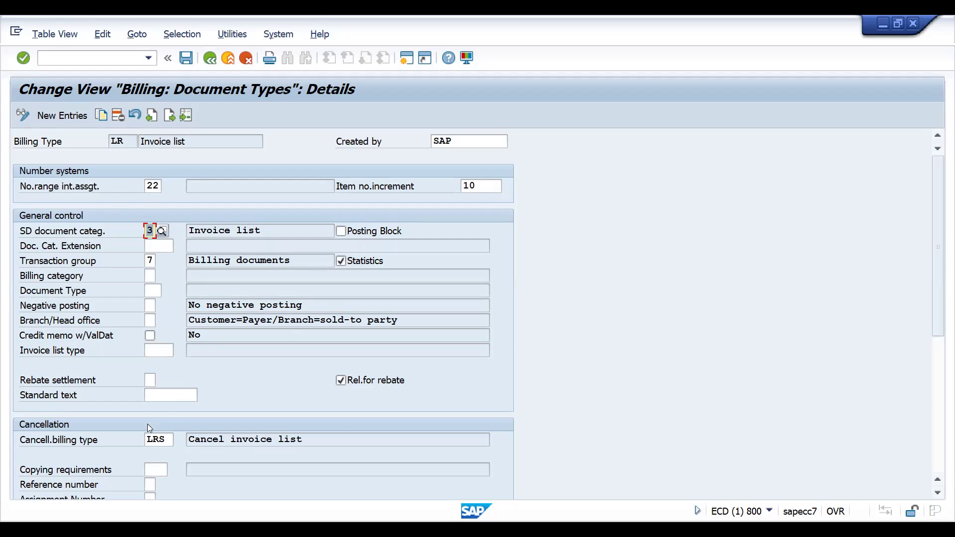
Examine the cancellation billing type and the output determination procedure in the details of billing type LR.
click(155, 440)
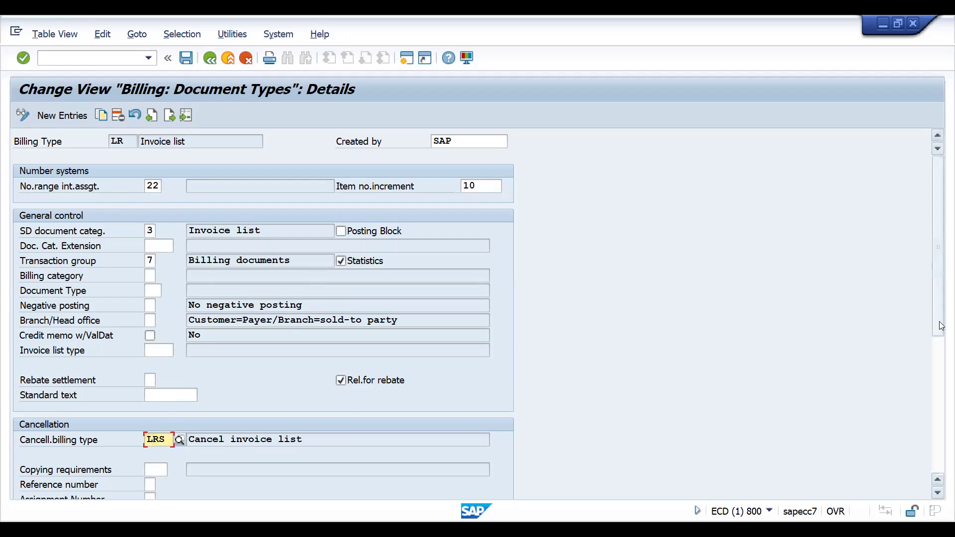
drag(939, 328, 940, 441)
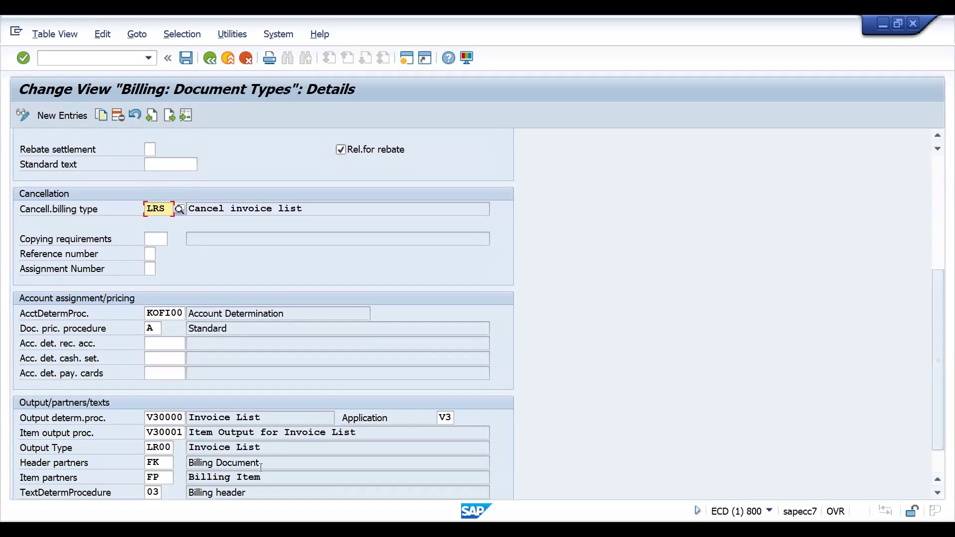
drag(268, 419, 189, 419)
click(190, 419)
drag(942, 417, 941, 304)
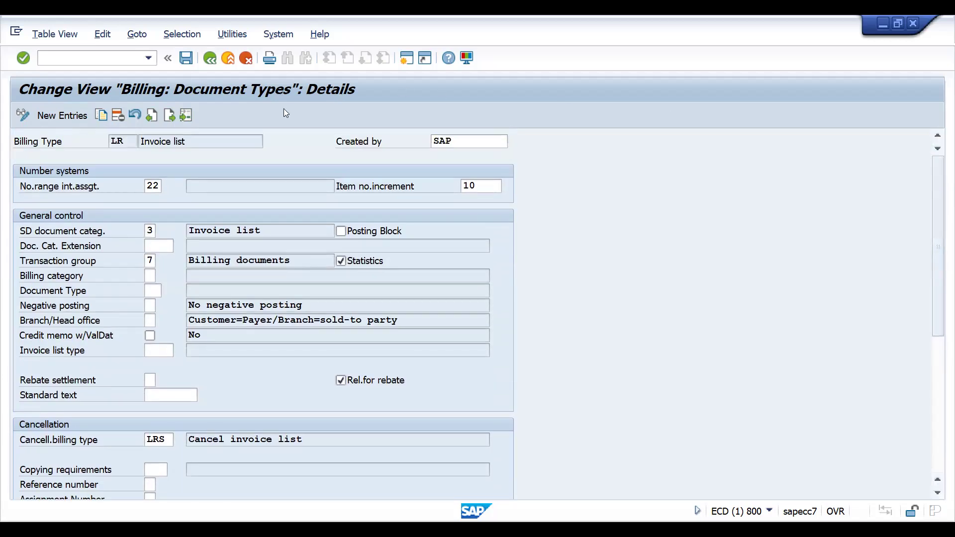
Display the details of billing type F2 to check its invoice list type.
click(188, 116)
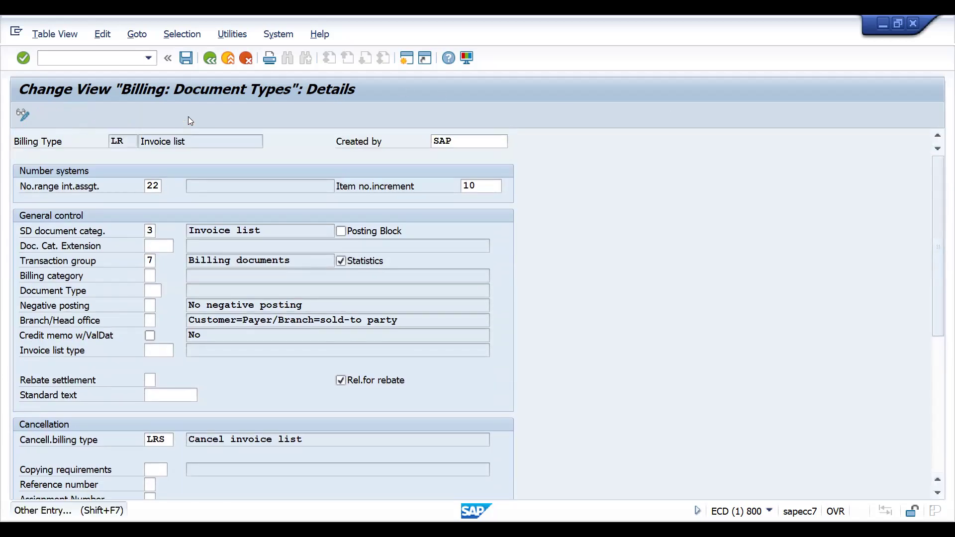
text(f)
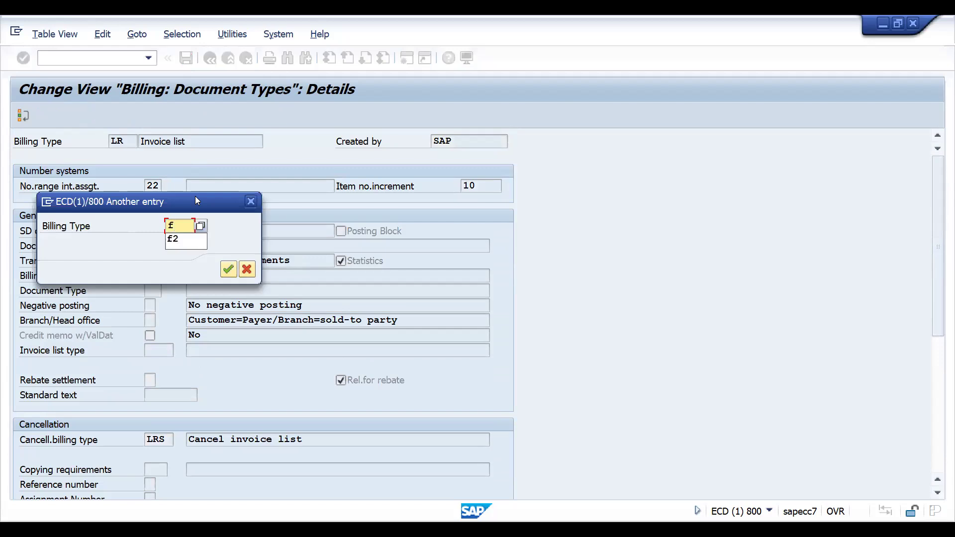
text(2)
key(Return)
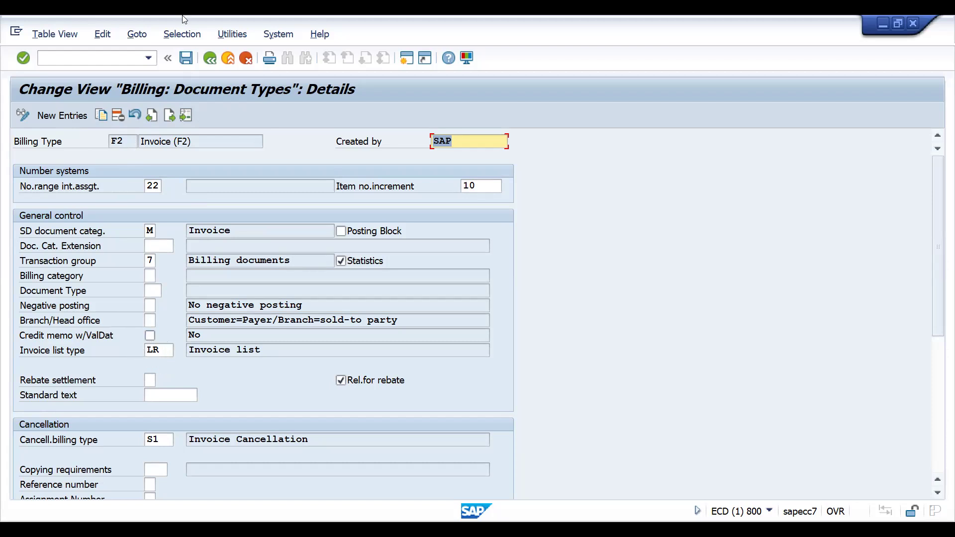
Try to display the details of billing type CR as another entry.
click(187, 116)
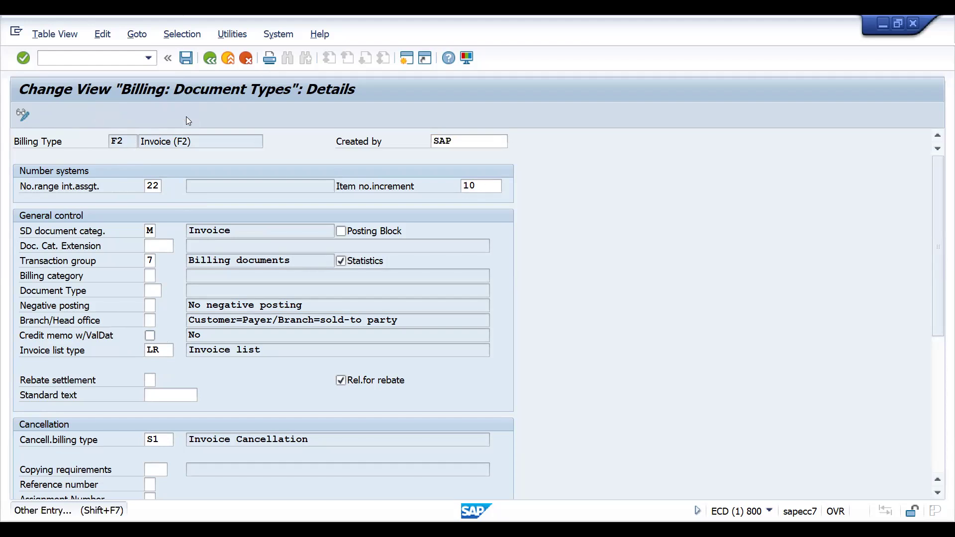
text(cco4)
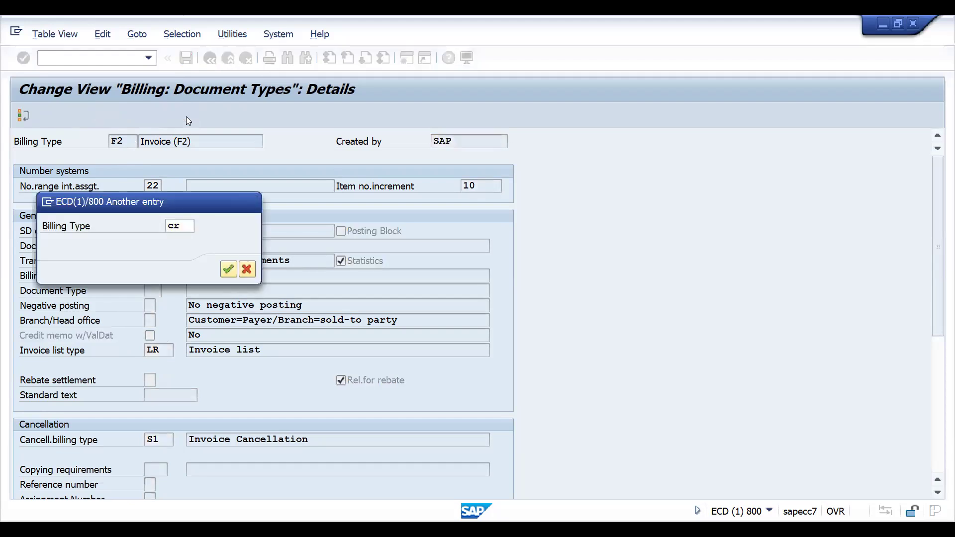
key(Return)
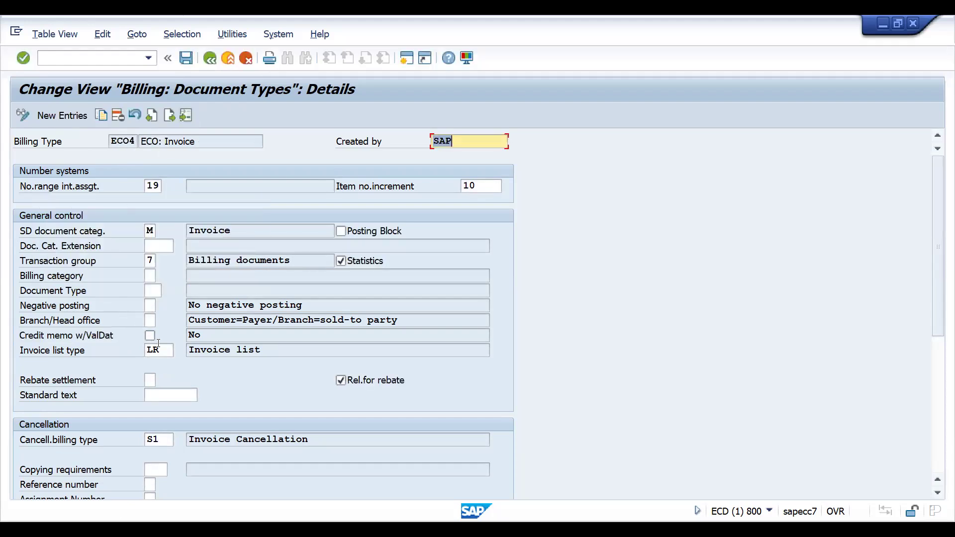
click(186, 116)
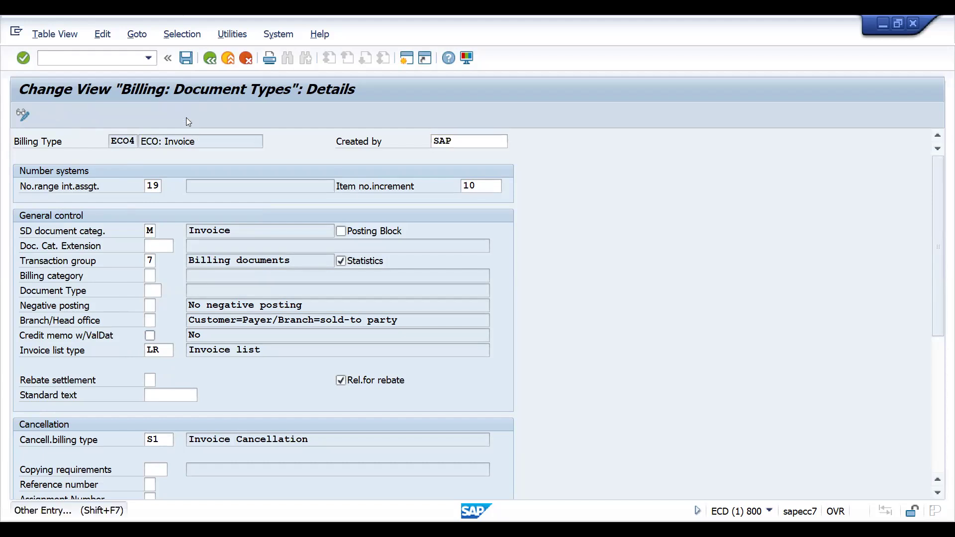
key(shift+F7)
text(cr)
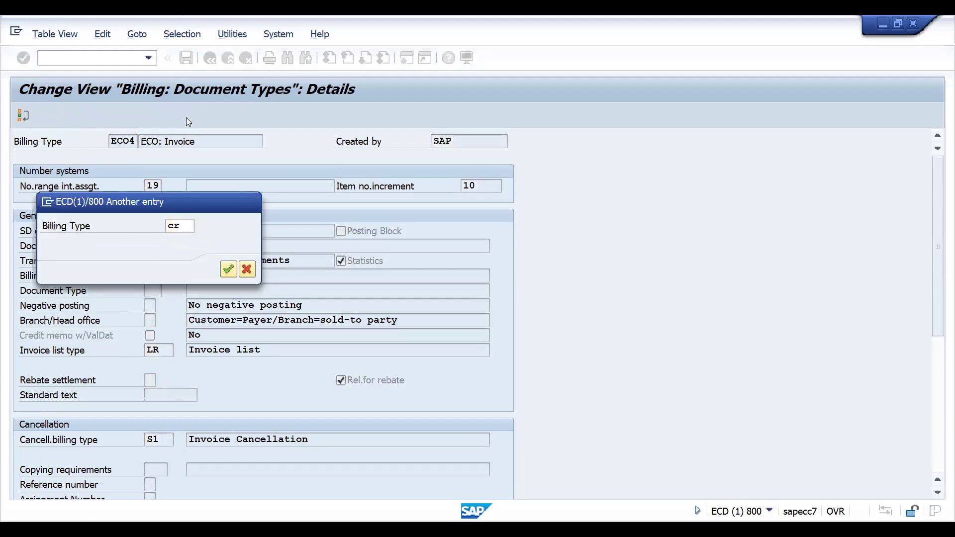
key(Escape)
Display the details of billing types G2 and L2 in turn to check their invoice list types.
click(185, 118)
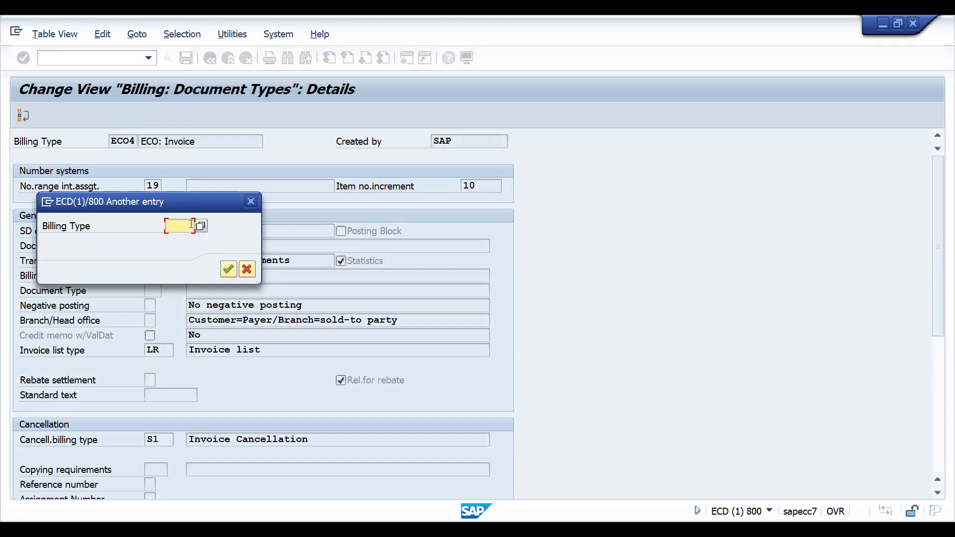
text(g2)
key(Return)
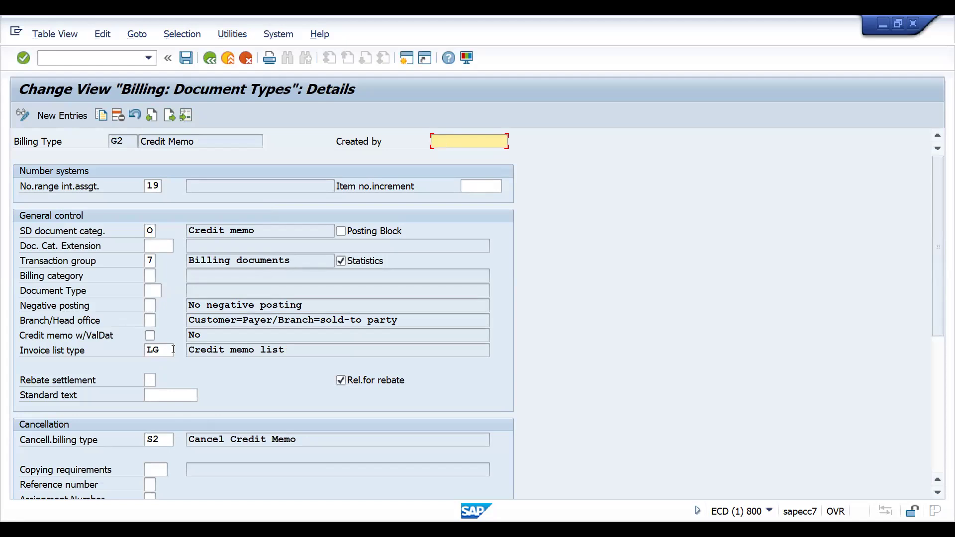
click(185, 117)
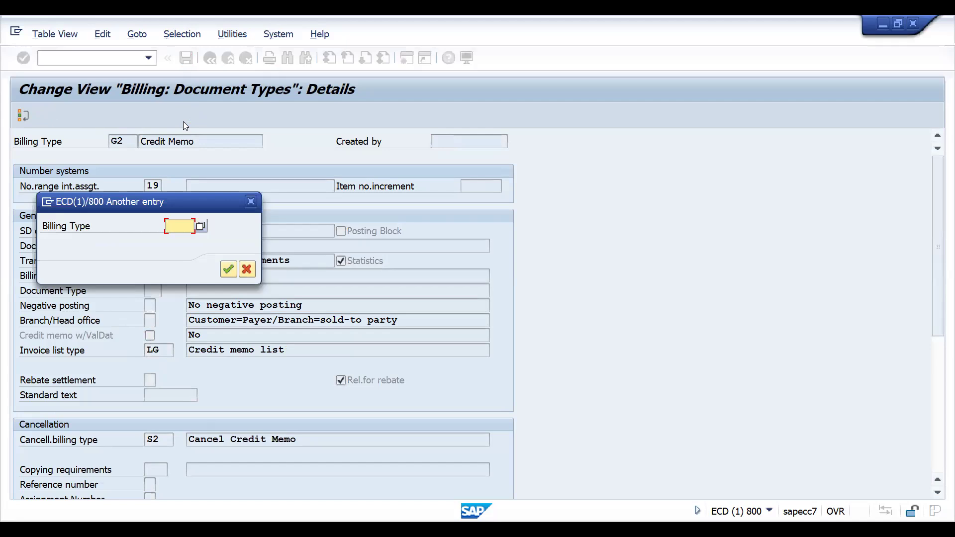
text(12)
key(Return)
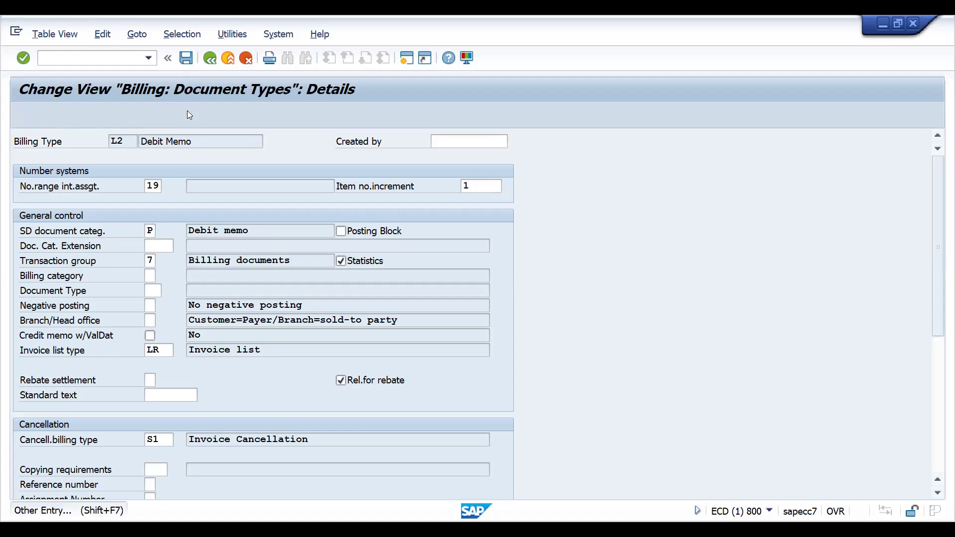
Return to the details of billing type F2 and review its billing type entry and invoice list type.
click(187, 114)
text(f2)
key(Return)
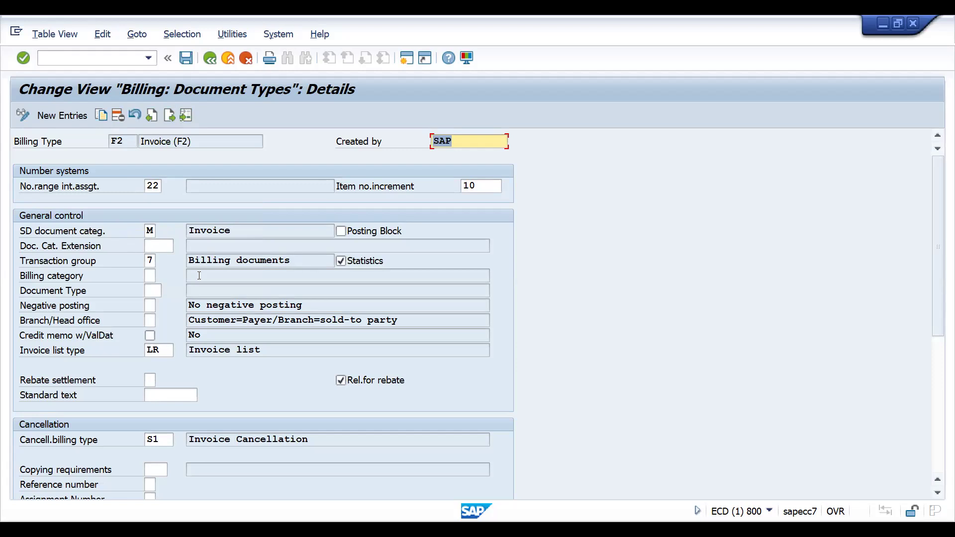
drag(940, 218, 939, 196)
click(125, 141)
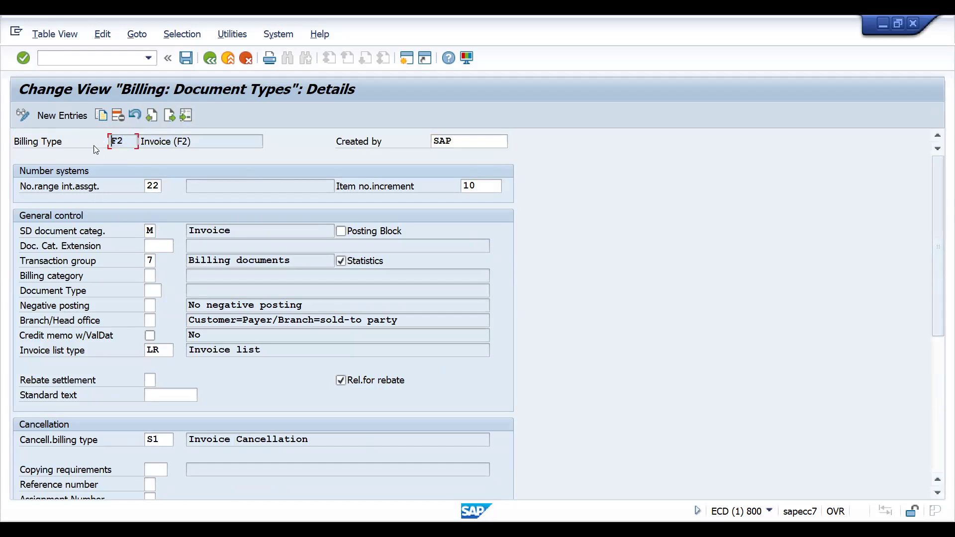
drag(129, 145, 96, 145)
Open transaction VTFF for billing-to-billing copying control and switch the header overview to change mode.
key(ctrl+slash)
text(/nvtff)
key(Return)
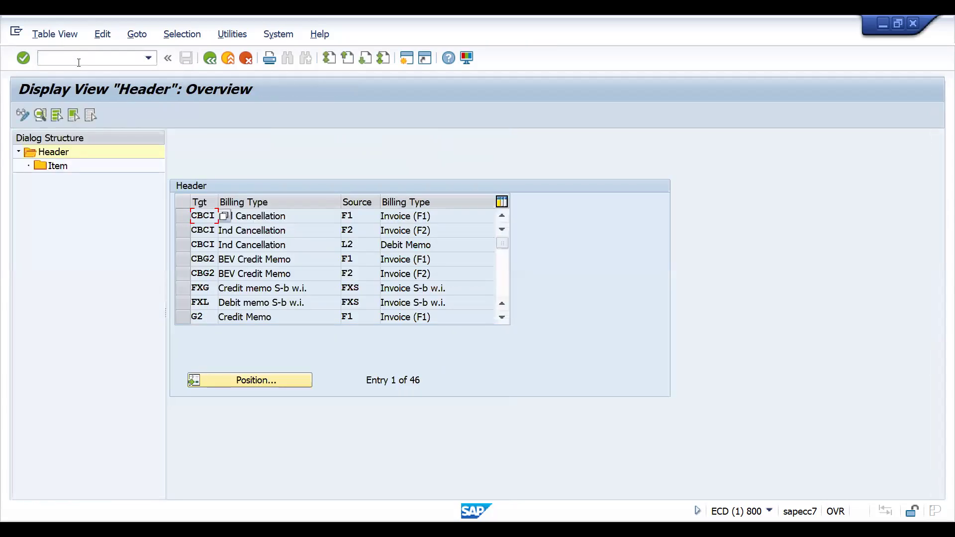
click(21, 119)
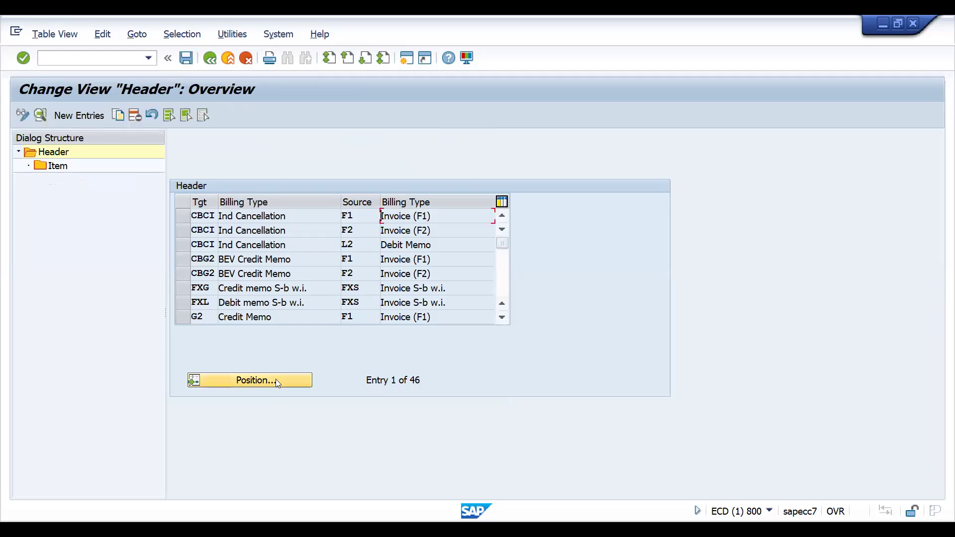
Position the copying control header list at target billing type LR with source billing type F2.
click(254, 381)
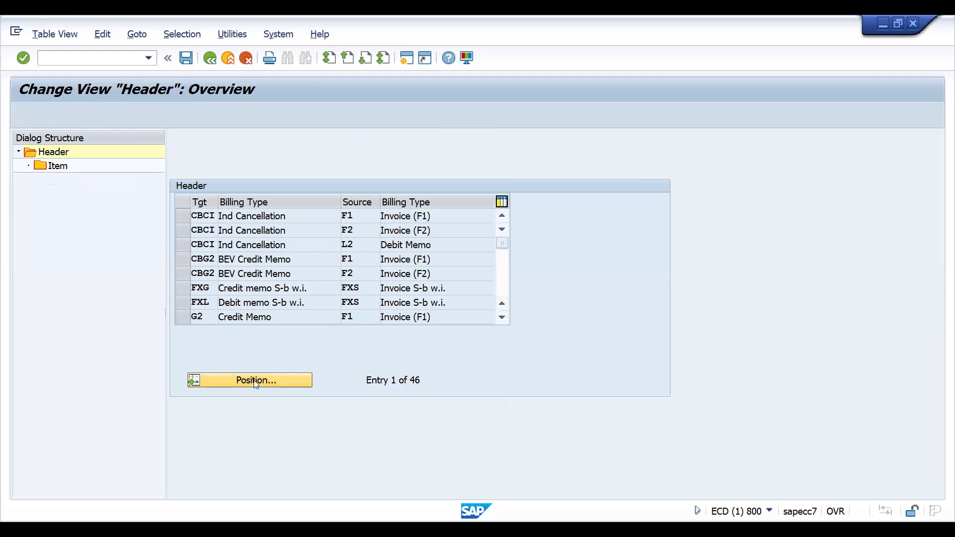
click(179, 242)
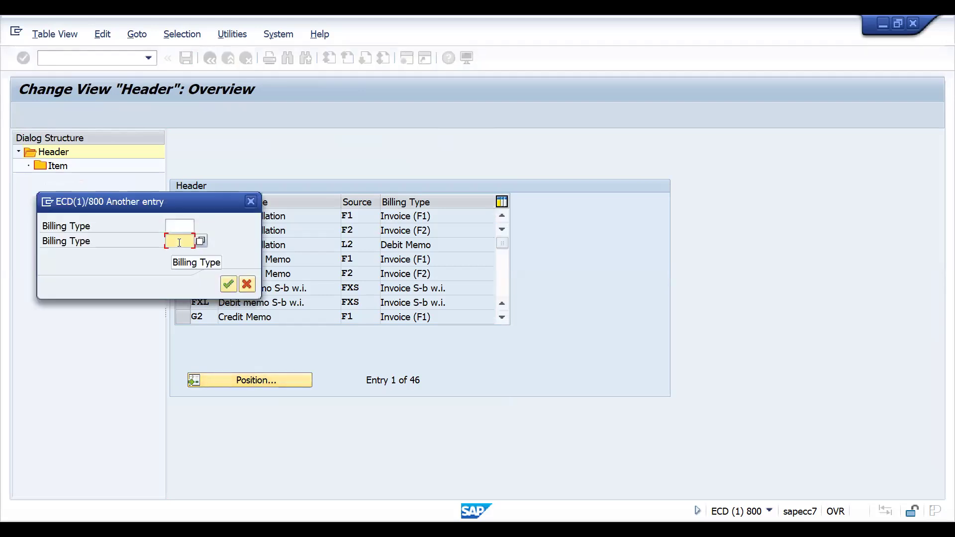
text(f2)
click(171, 226)
text(LR)
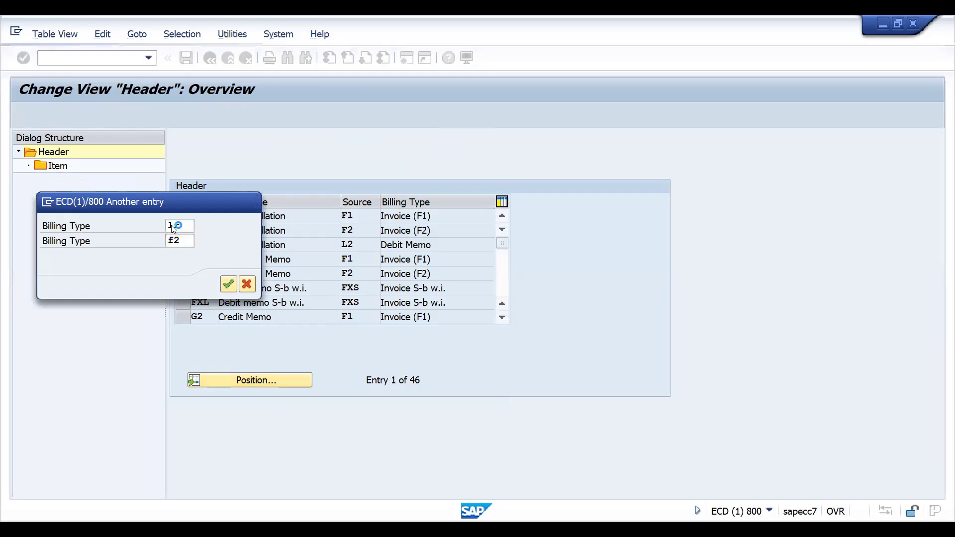
key(Return)
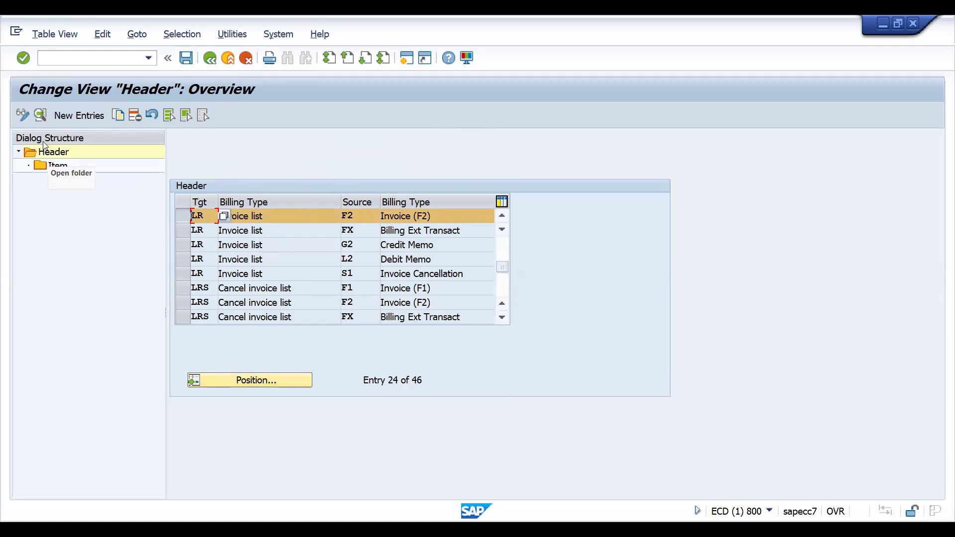
Examine the header copying requirements and the item level for copying F2 to LR, and leave copying control unchanged.
click(41, 117)
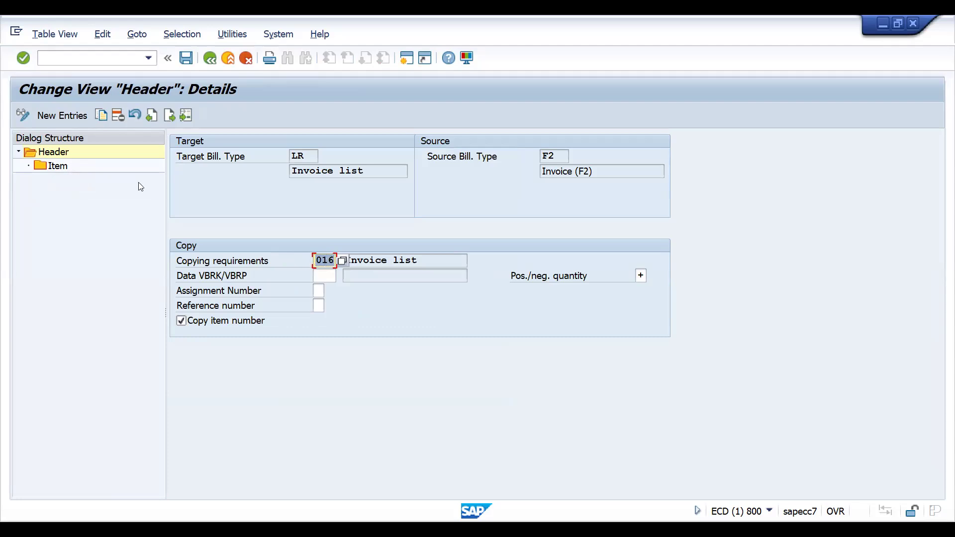
double_click(58, 165)
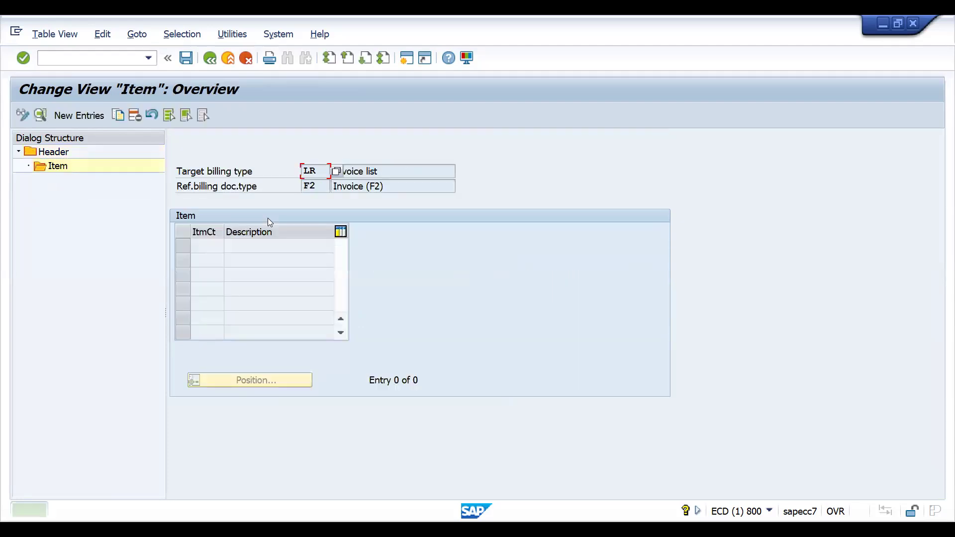
click(208, 58)
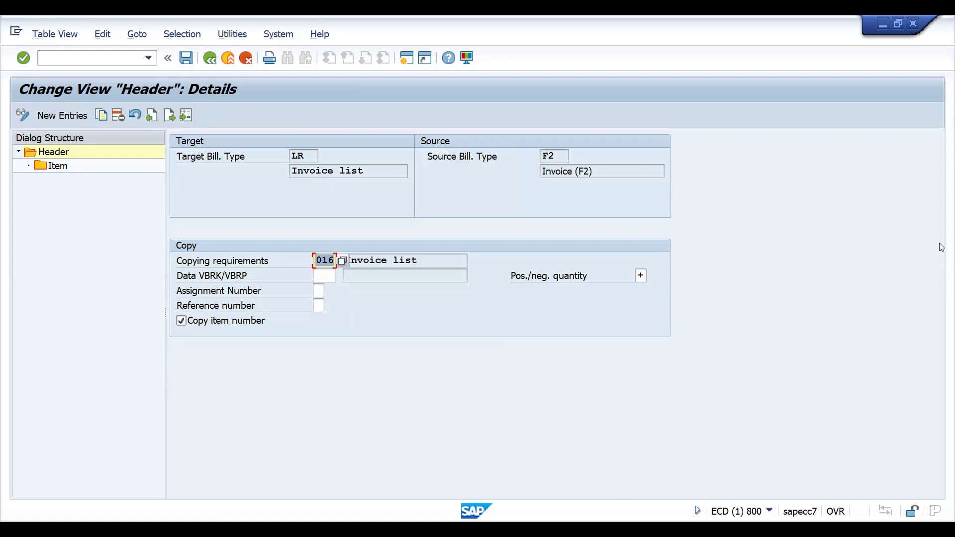
key(alt+Tab)
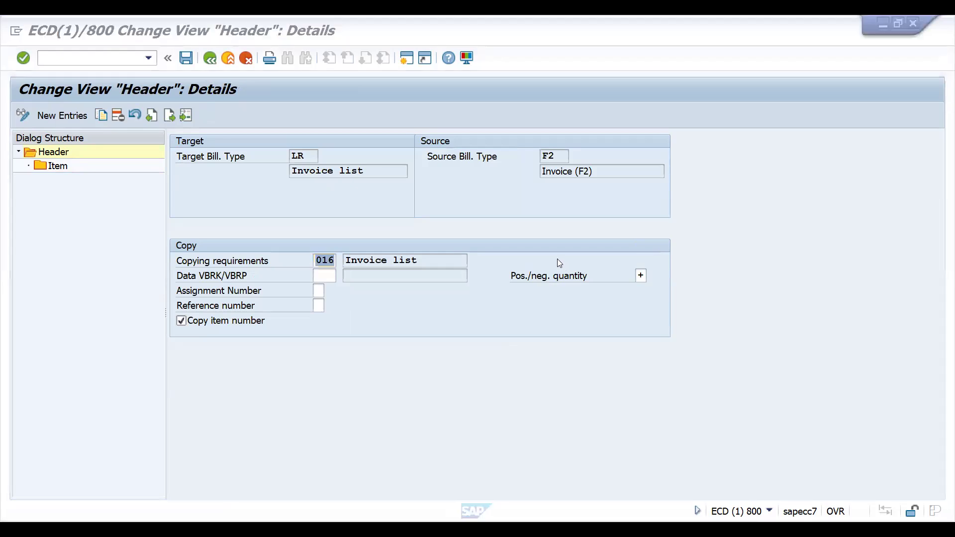
click(559, 262)
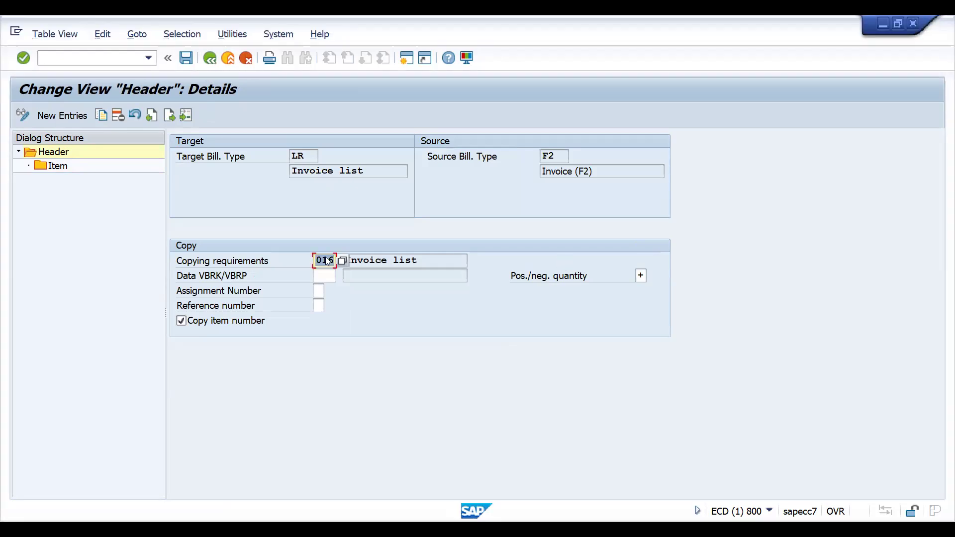
double_click(44, 165)
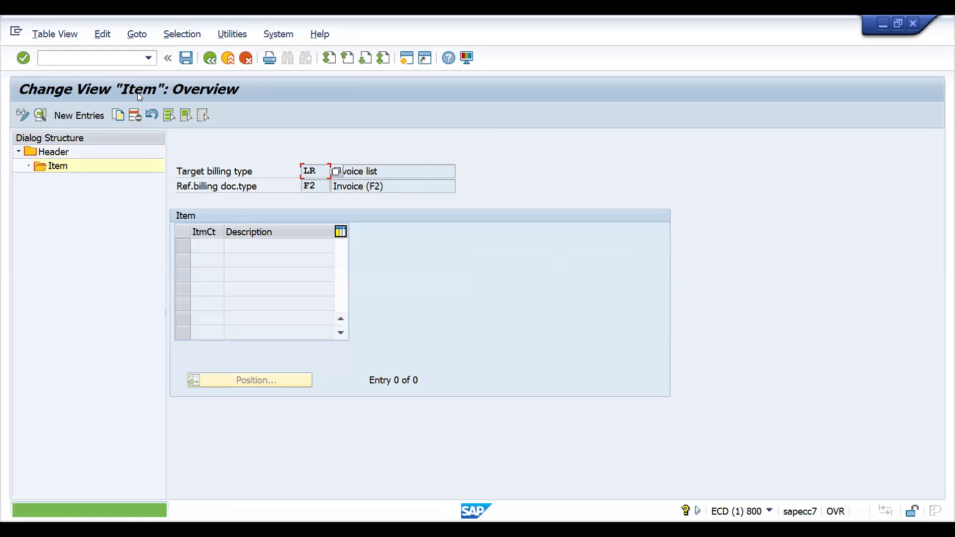
click(207, 59)
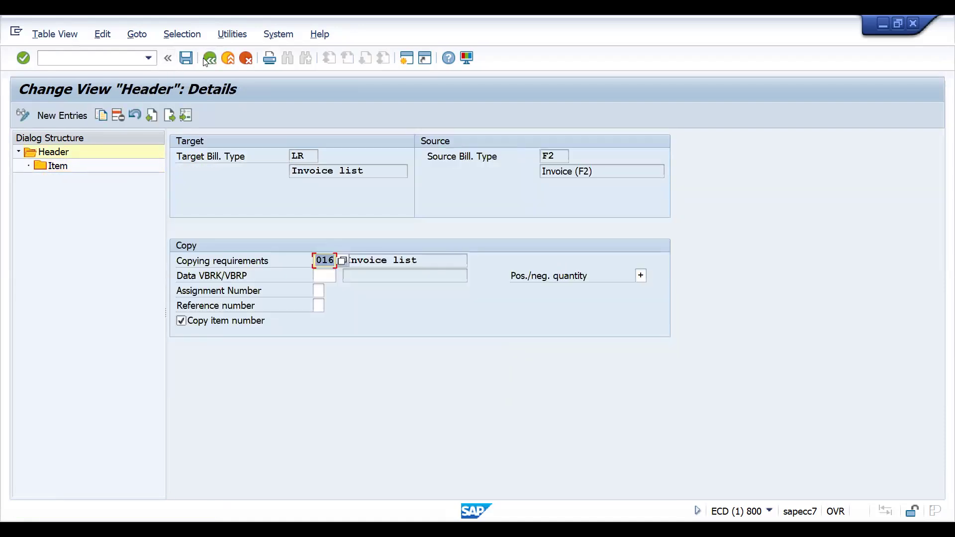
click(204, 59)
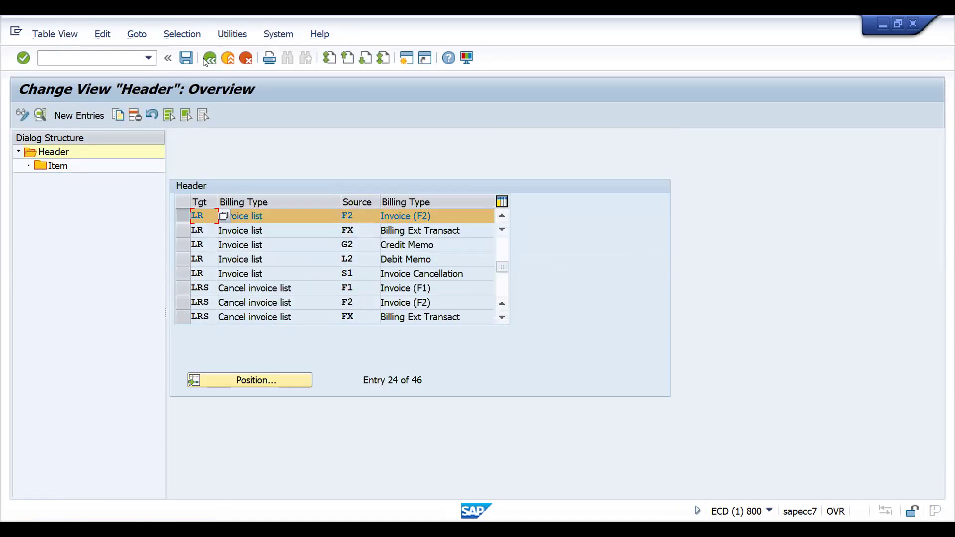
click(204, 60)
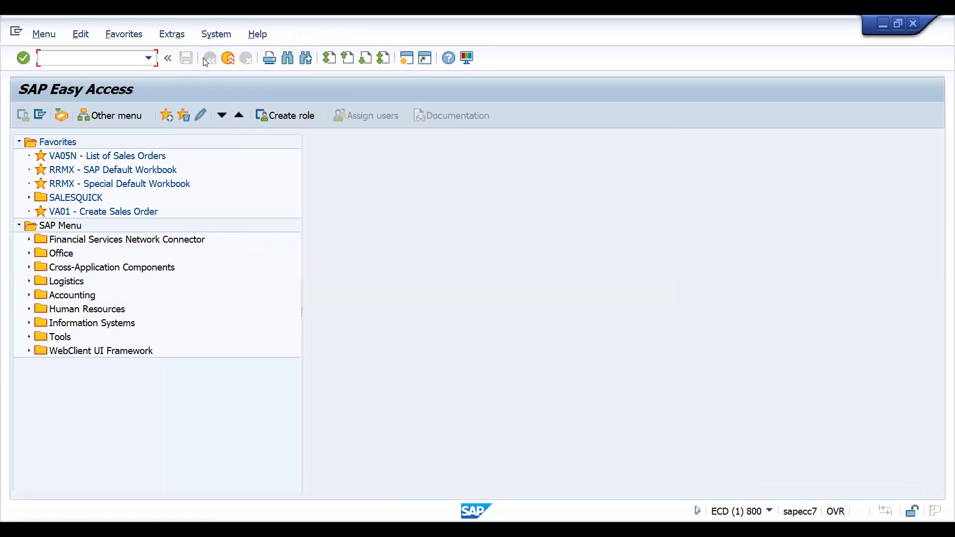
Start transaction VA01 and proceed to the overview for creating a SALES ORDR HUNDAI.
text(/nva01)
key(Return)
key(BackSpace)
key(Return)
key(Return)
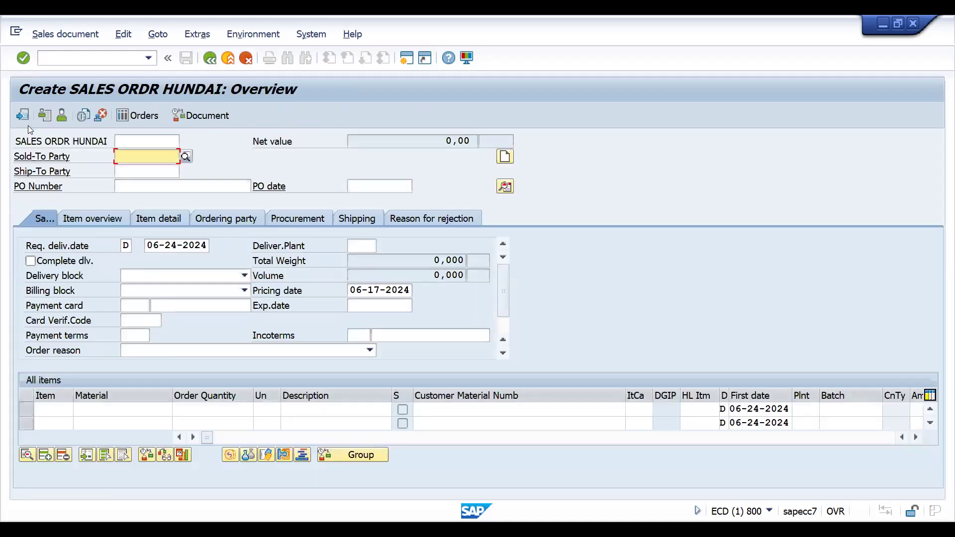
Enter the sold-to party number, PO number cratest and material 50065771 with quantity 1 in the sales order, and save it.
key(Down)
key(Return)
key(BackSpace)
key(Return)
key(Return)
key(BackSpace)
key(Return)
key(Tab)
text(1)
key(Return)
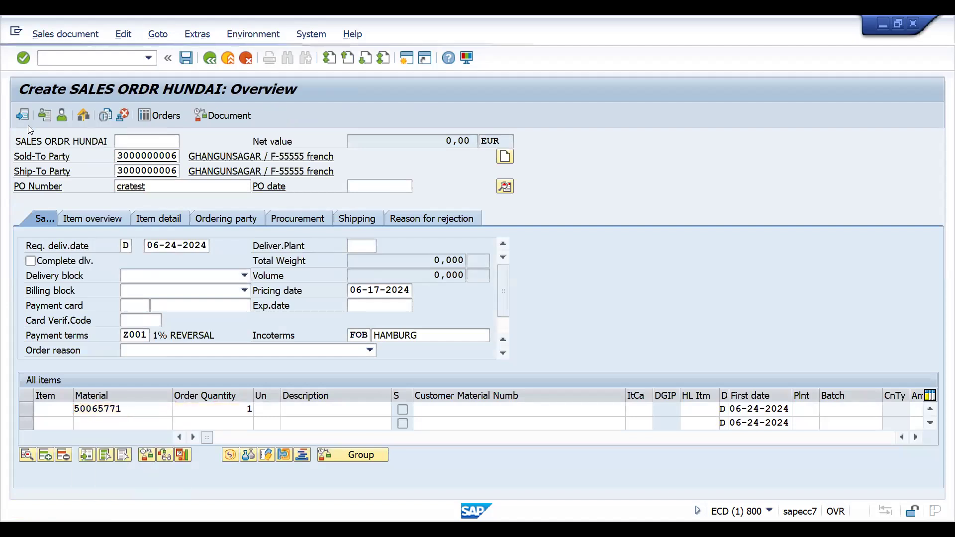
click(187, 59)
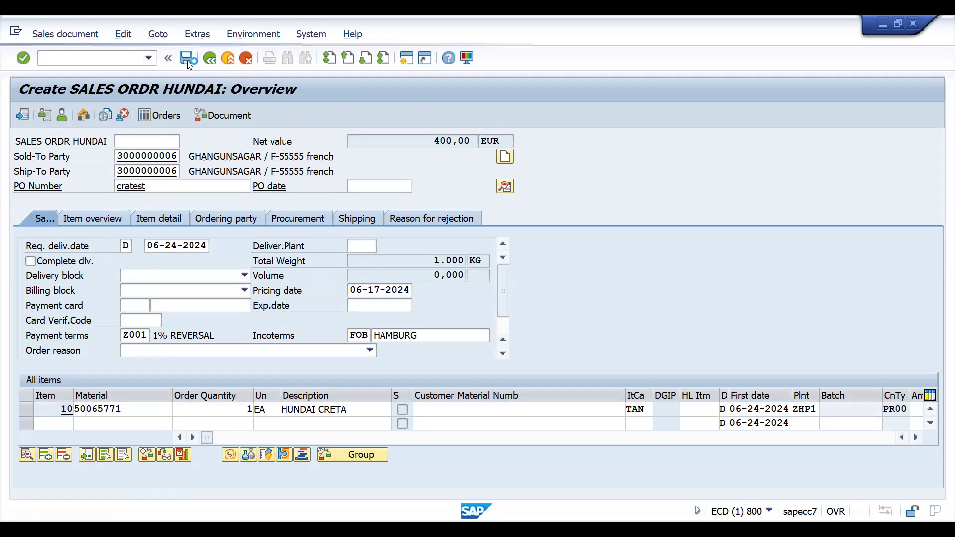
Start transaction VL01N and create an outbound delivery for the saved order with shipping point ZHS1 and selection date 06-27-2024.
click(93, 59)
text(/nvl01n)
key(Return)
key(Return)
text(ZHS1)
key(Tab)
key(space)
key(Down)
key(Return)
key(Return)
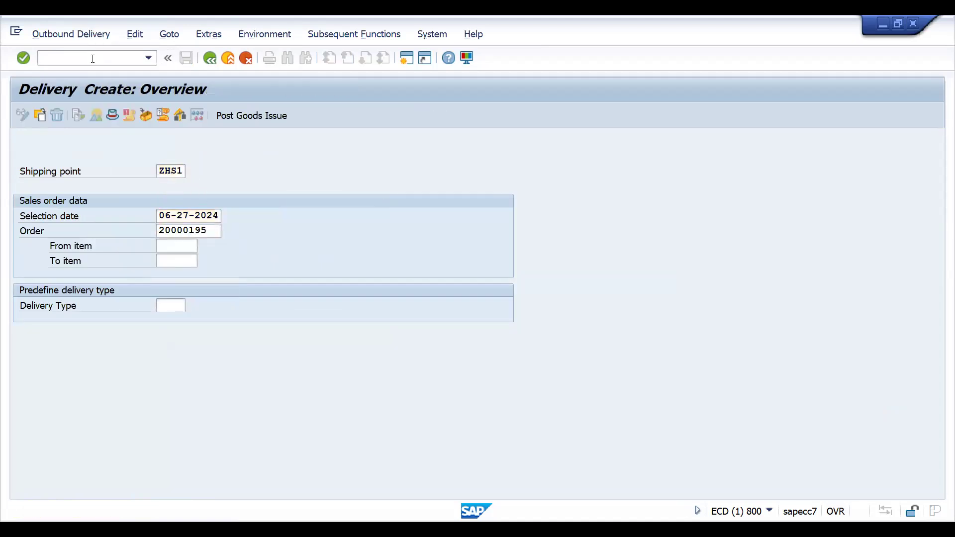
Enter storage location 0001 and picked quantity 1 for the delivery item, and post the goods issue.
click(117, 188)
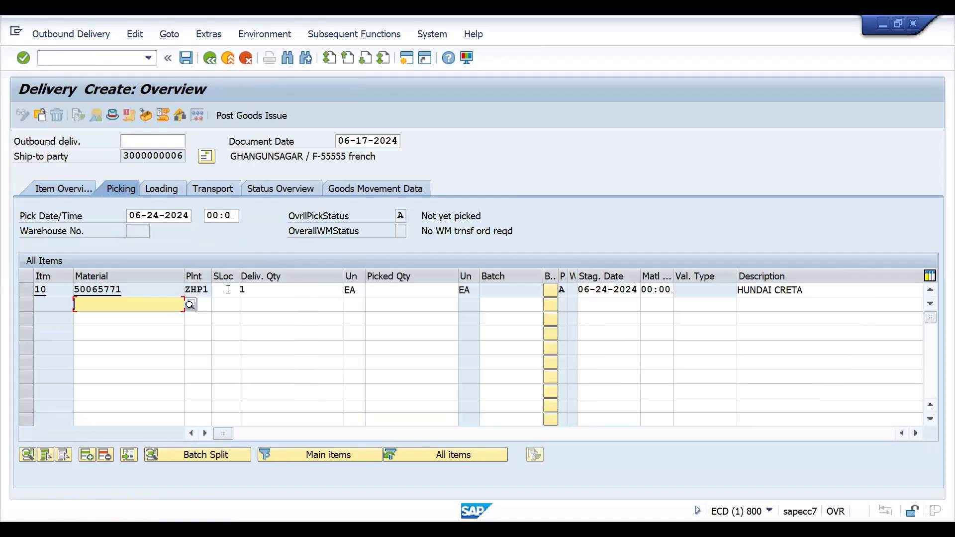
click(228, 290)
key(space)
key(Down)
key(Return)
key(Tab)
key(Tab)
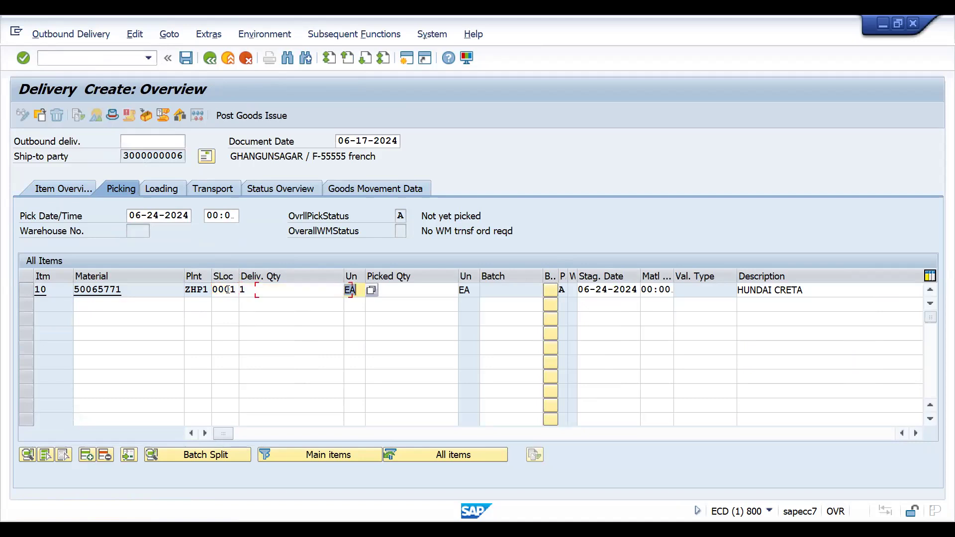
key(Tab)
text(1)
key(Return)
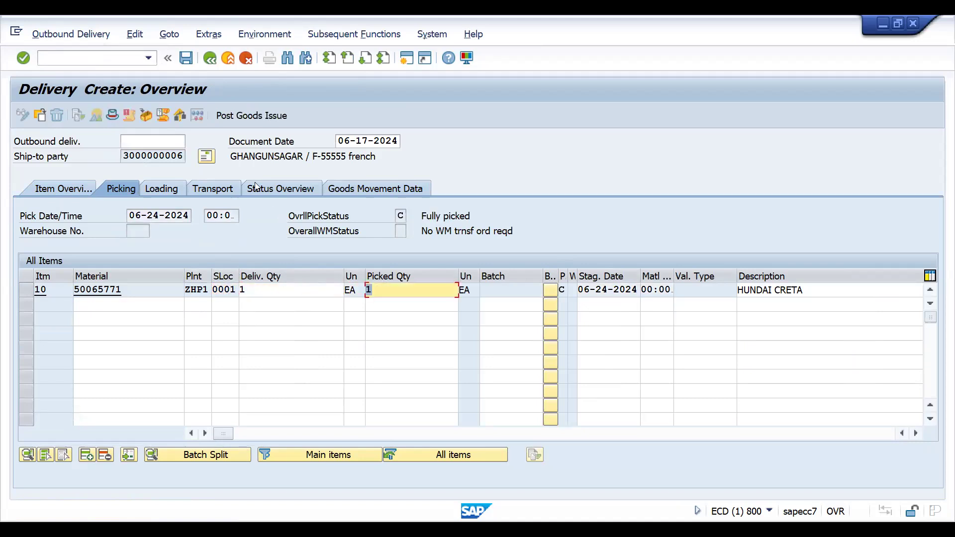
click(233, 121)
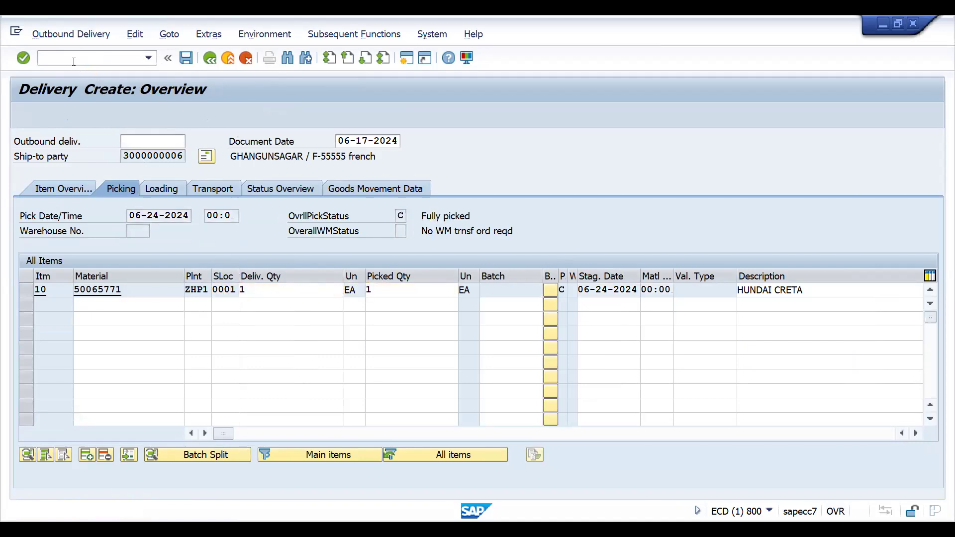
Create and save the F2 invoice for the delivery in transaction VF01, dismissing the print output file dialog.
click(73, 57)
text(/nvf01)
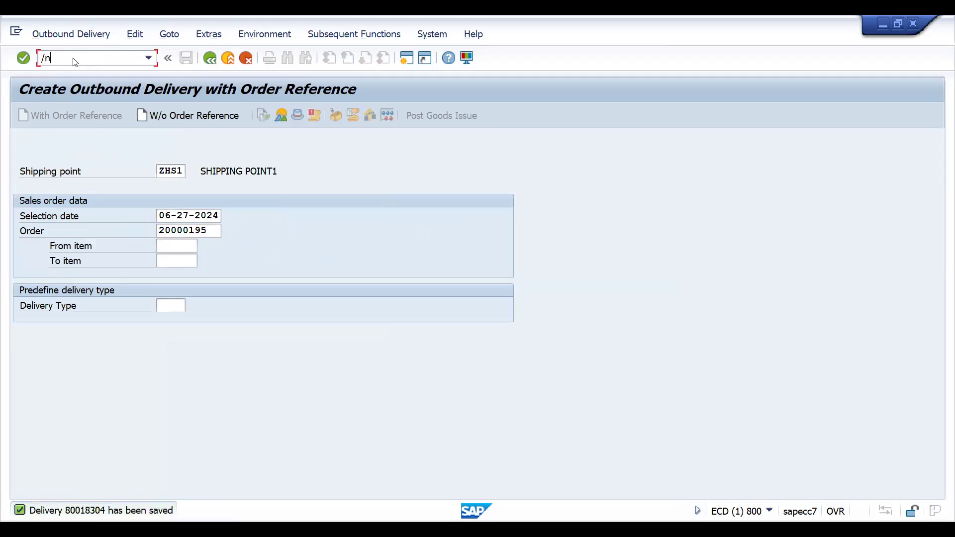
key(Return)
text(/nvf01)
key(Return)
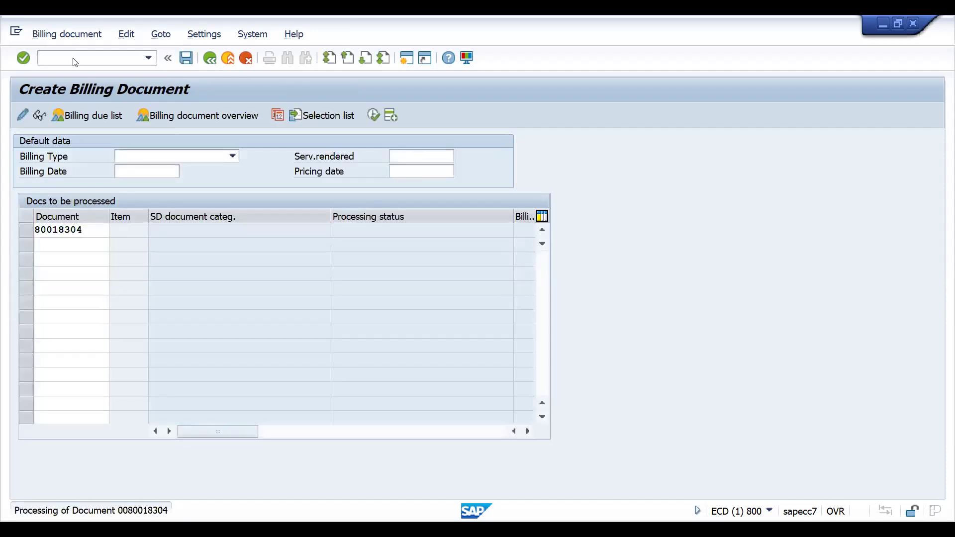
key(Return)
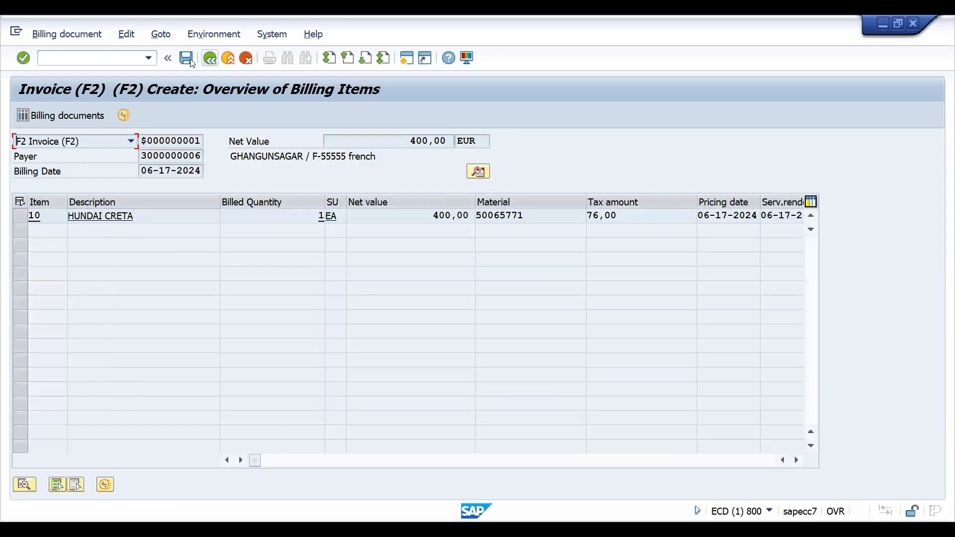
click(187, 59)
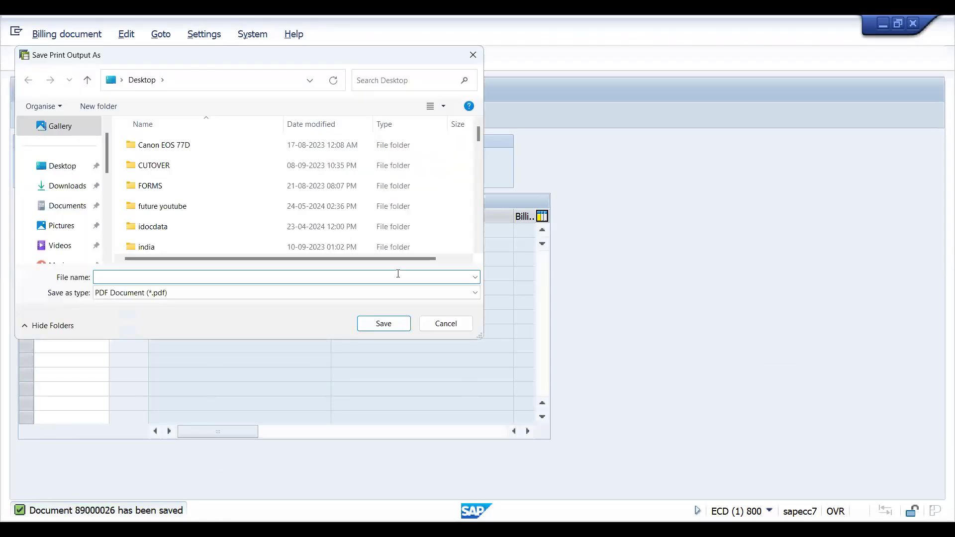
click(467, 328)
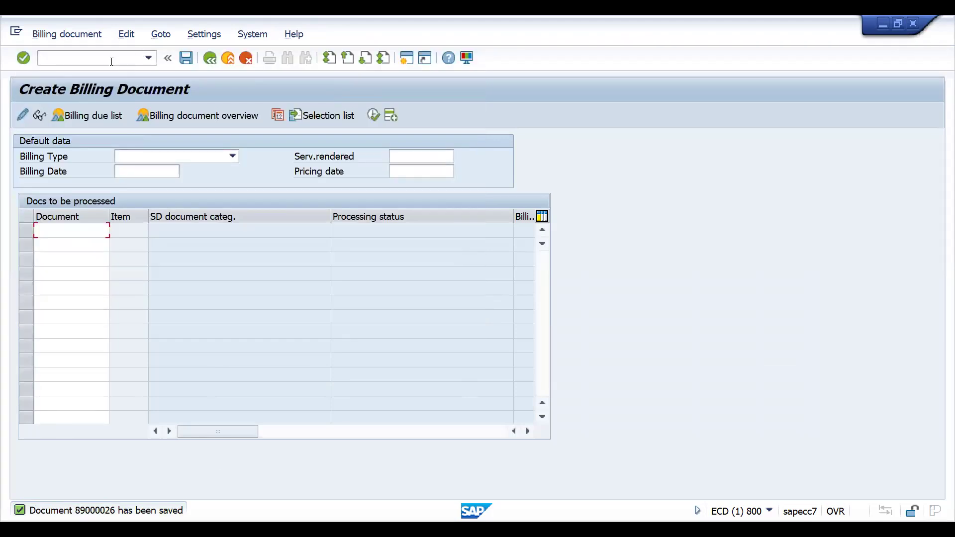
Start a second SALES ORDR HUNDAI in transaction VA01 with the same sold-to party and PO number cratest.
text(/nva01)
key(Return)
key(Return)
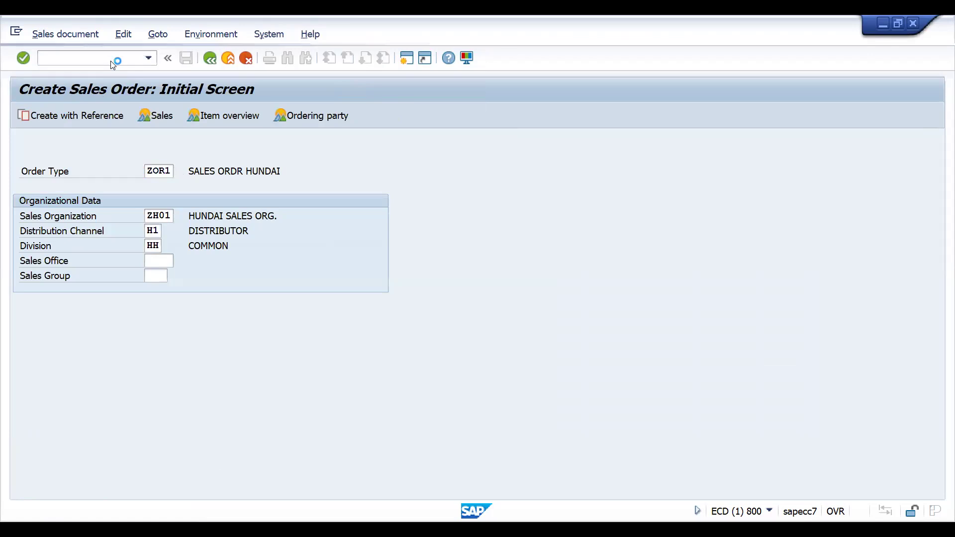
text(3000000006)
key(Return)
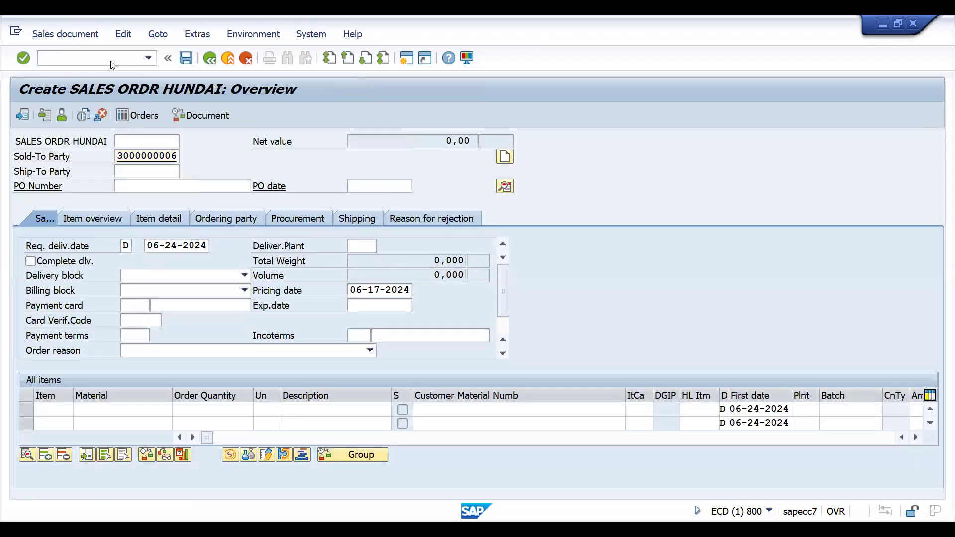
key(space)
key(Down)
key(Return)
key(Return)
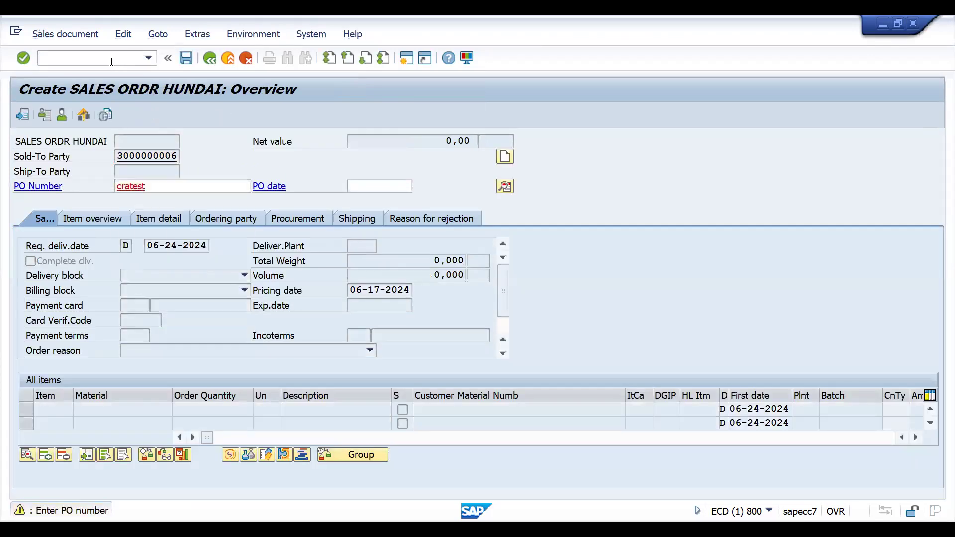
Add two items of material 50065771 with quantity 1 each to the sales order, and save it.
key(space)
key(Down)
key(Return)
key(Tab)
text(1)
key(Return)
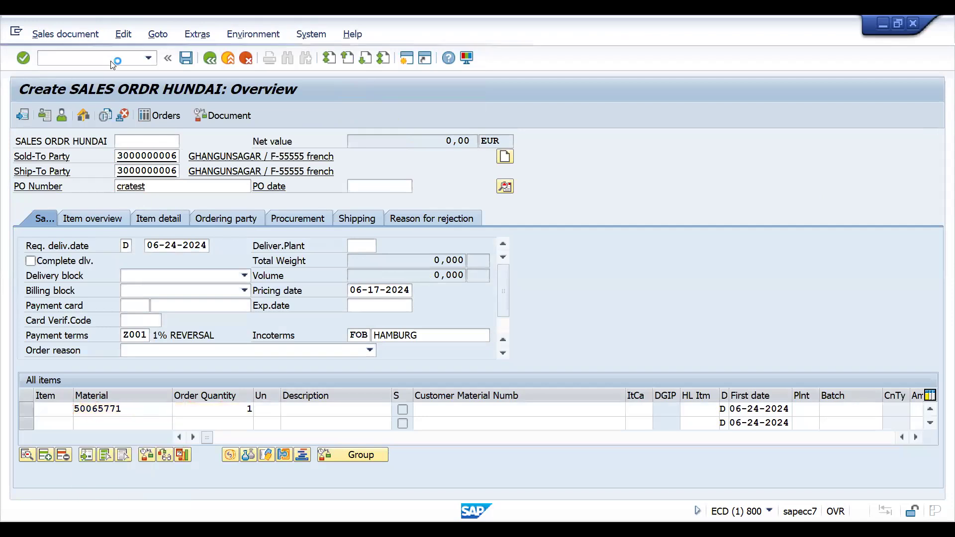
key(space)
key(Down)
key(Return)
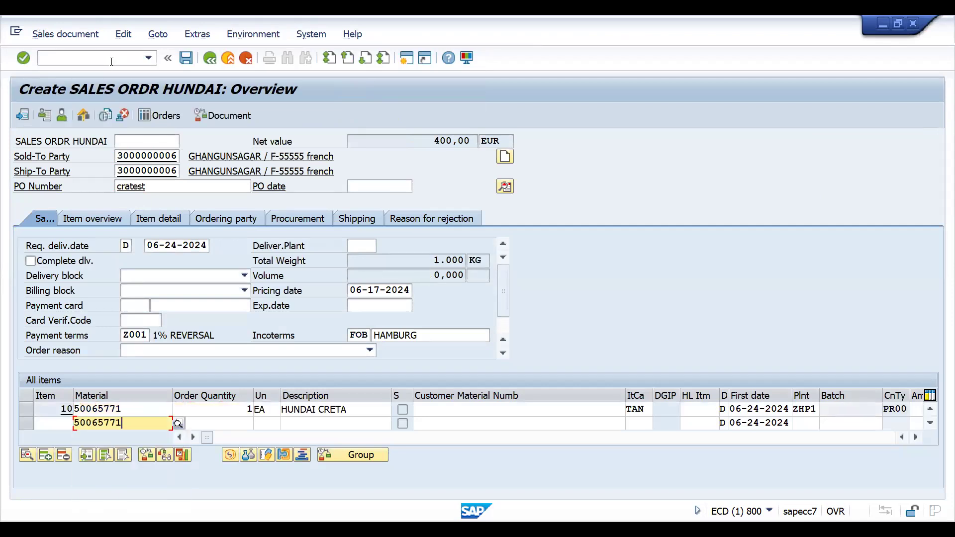
key(Tab)
text(1)
key(Return)
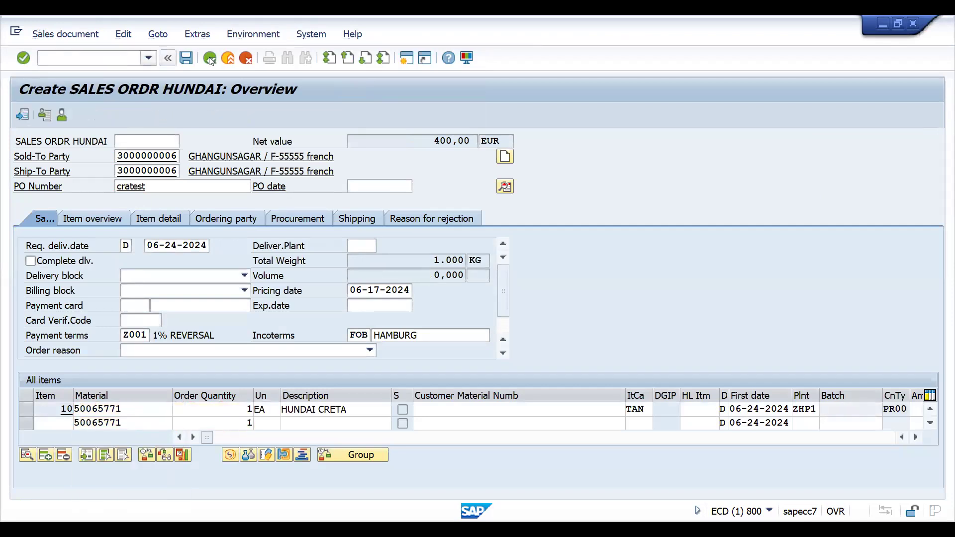
click(188, 62)
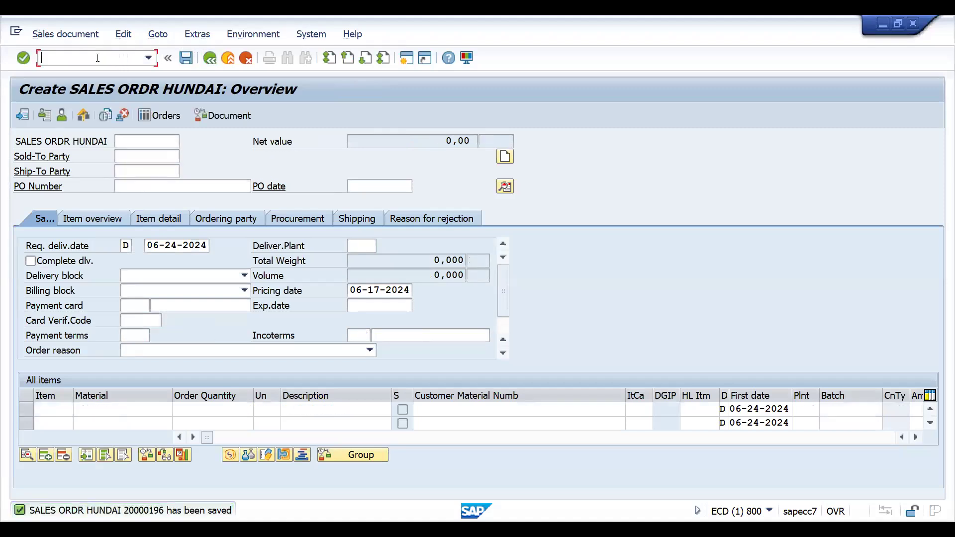
Create an outbound delivery for the second order in transaction VL01N and set storage location 0001 on both items.
text(nvl01n)
key(Return)
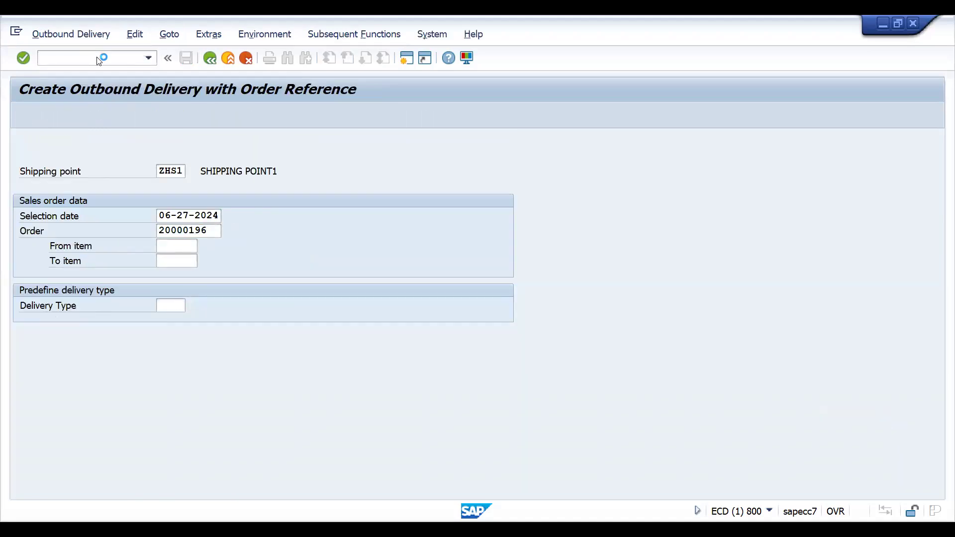
key(Return)
click(225, 290)
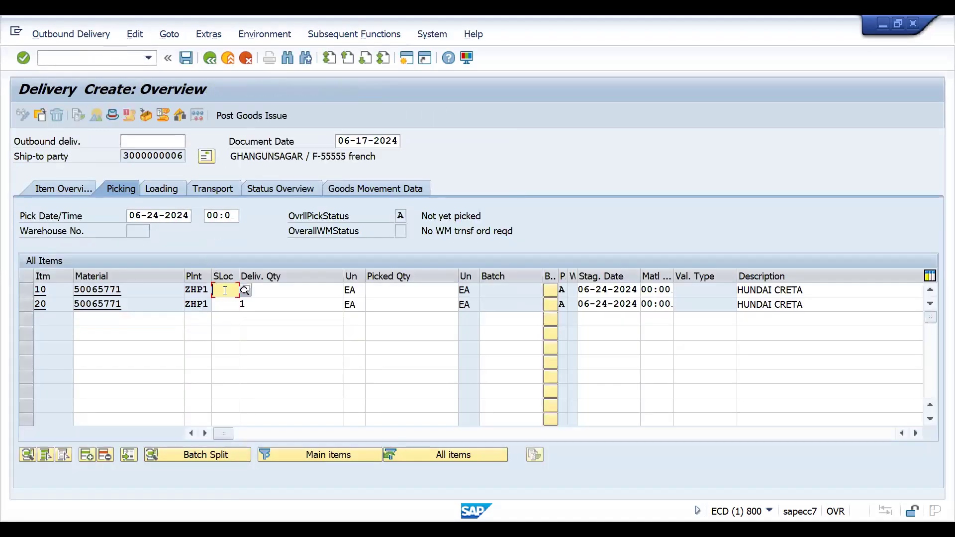
click(225, 303)
click(225, 304)
click(225, 318)
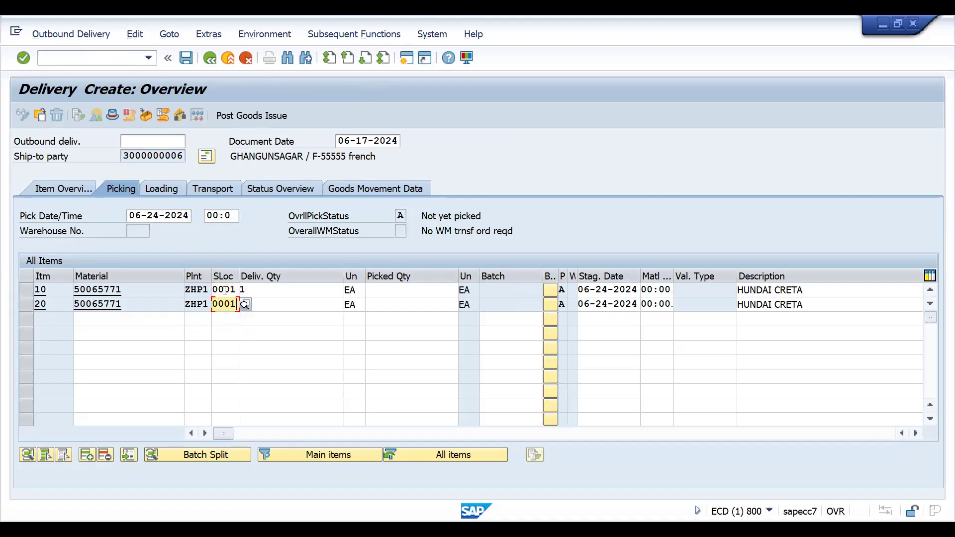
Enter picked quantity 1 for both delivery items and post the goods issue, dismissing the print output file dialog.
click(386, 293)
text(1)
key(Return)
click(380, 302)
text(1)
key(Return)
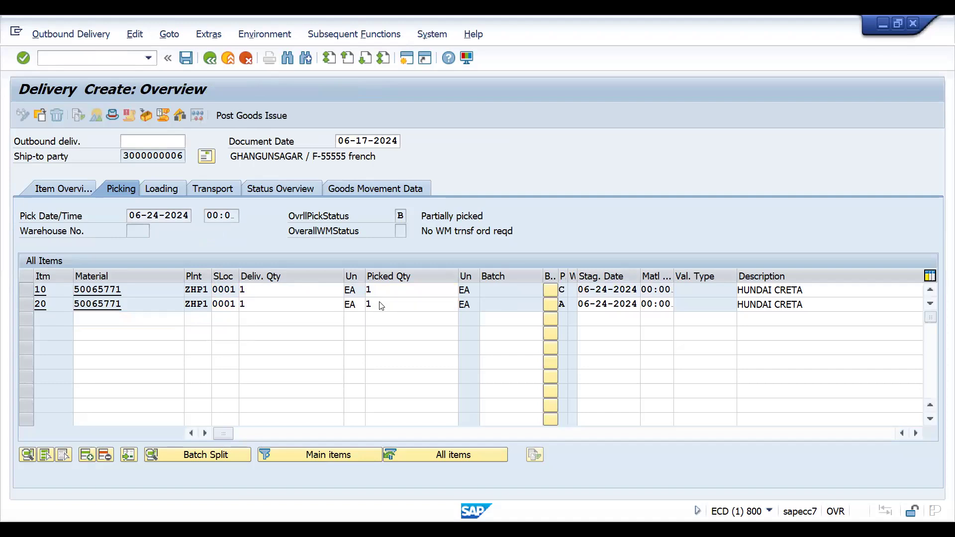
click(232, 117)
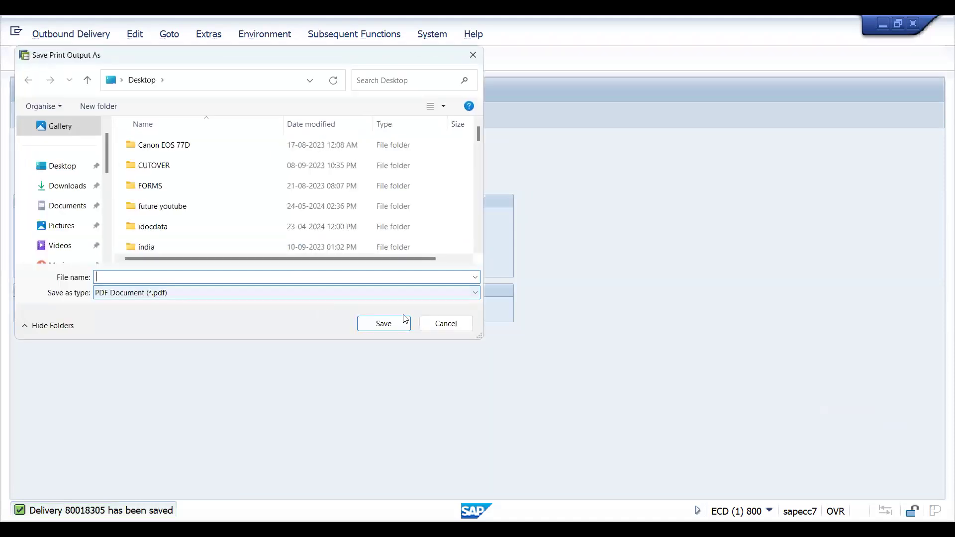
click(440, 324)
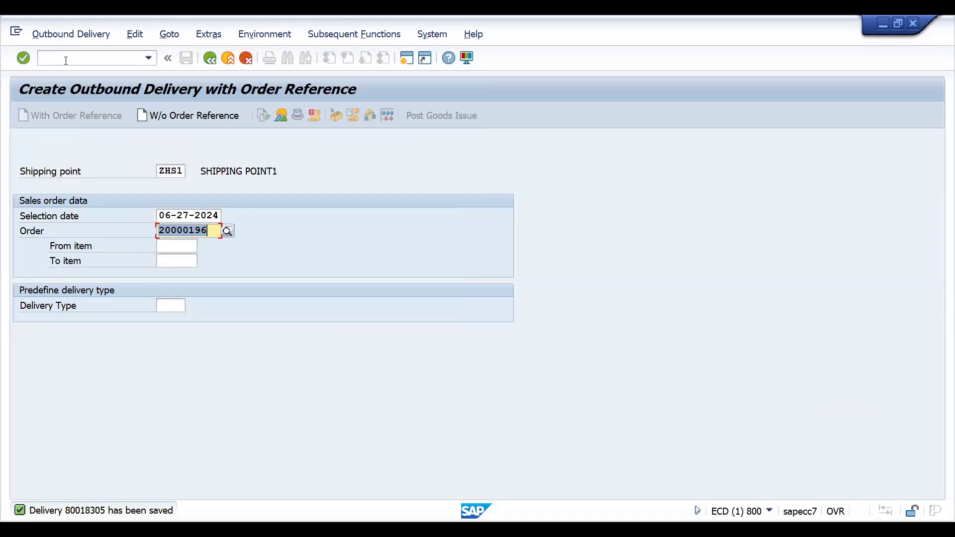
Bill the second delivery in transaction VF01 and save the billing document, dismissing the print output file dialog.
click(65, 60)
text(/nvf01)
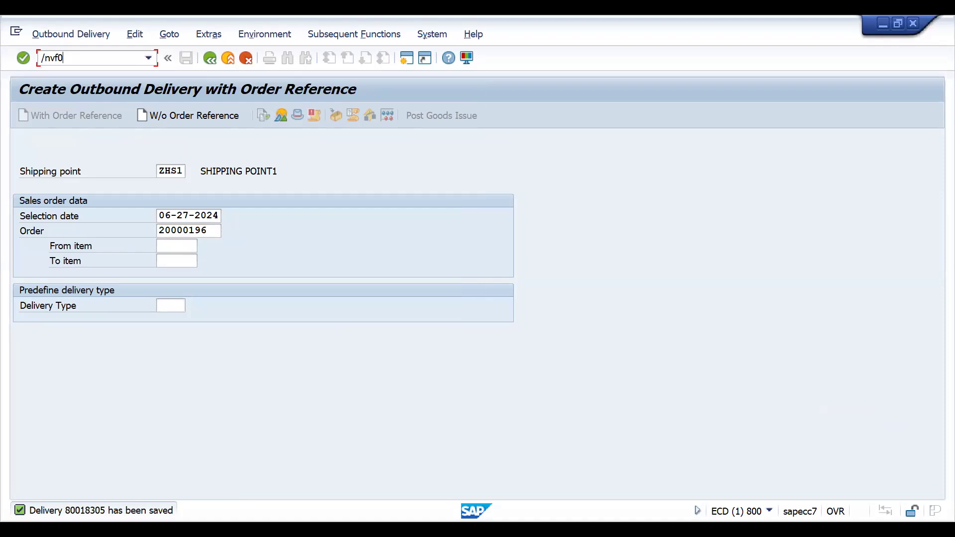
key(Return)
key(Return)
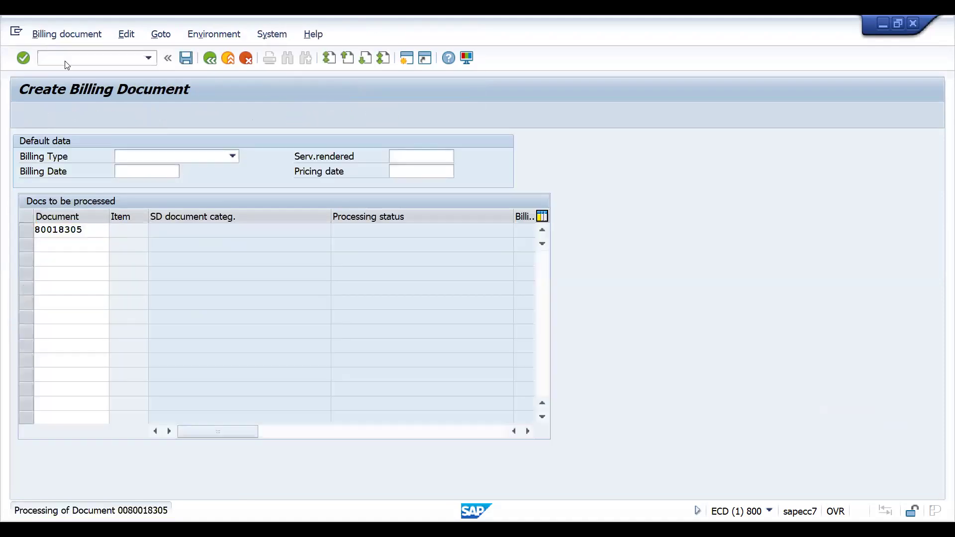
click(184, 59)
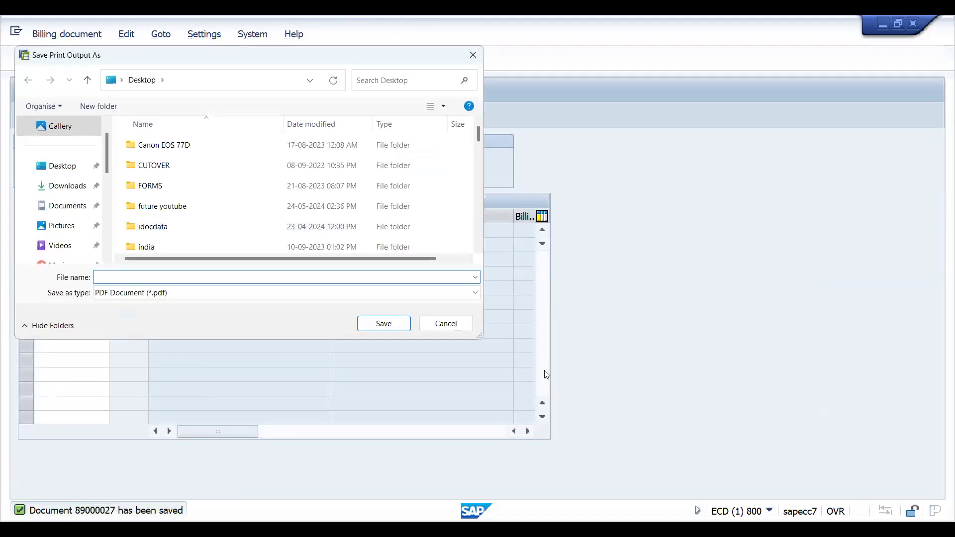
click(443, 329)
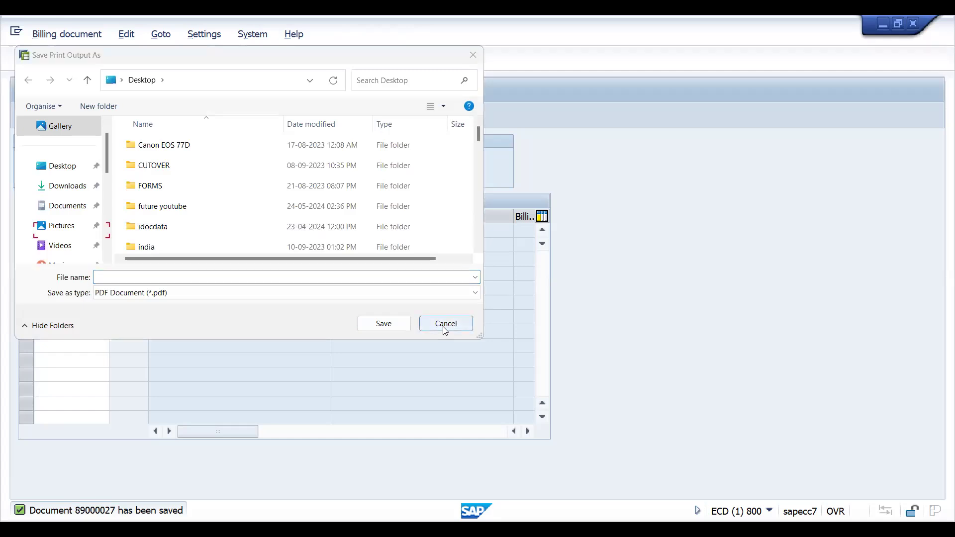
Start transaction VF21 and add billing document 89000026 below 89000027 in the documents to process.
click(81, 62)
text(/nvf)
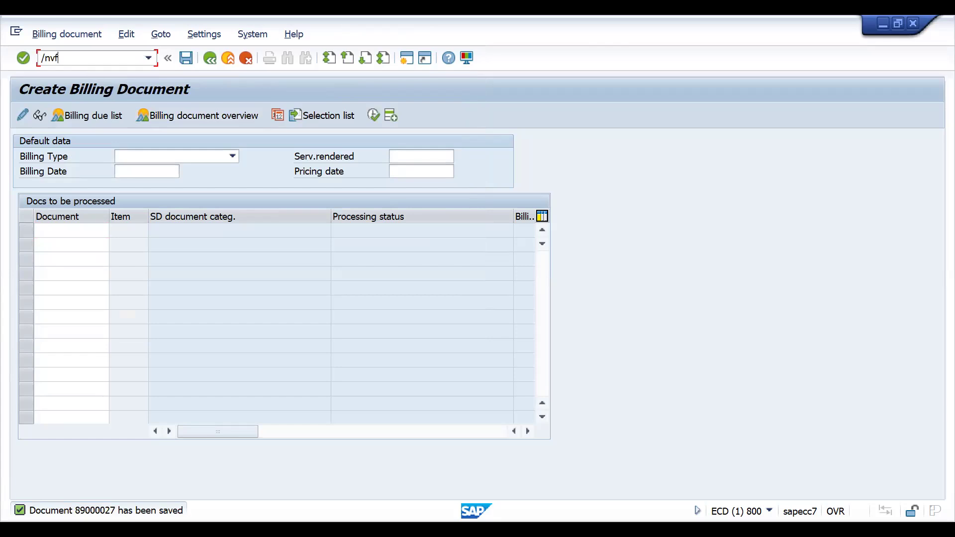
text(21)
key(Return)
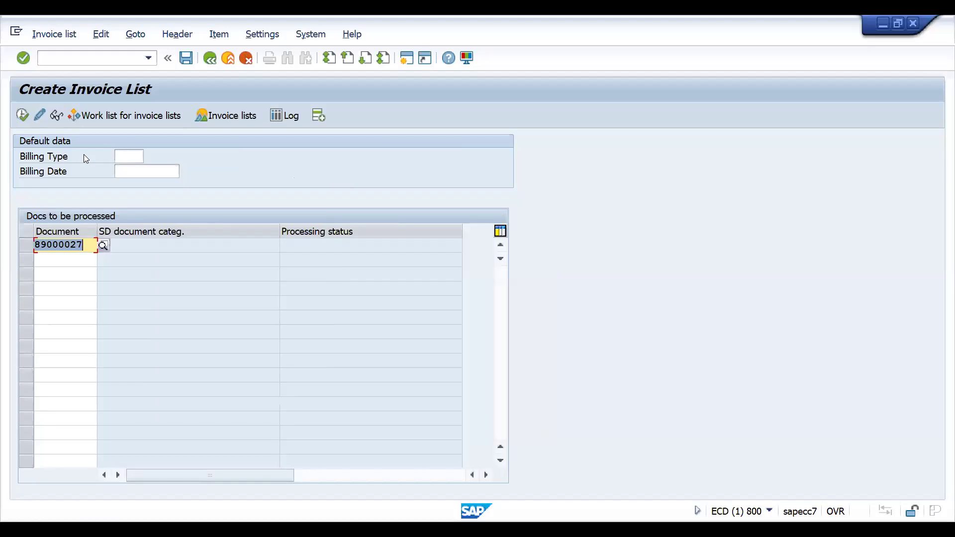
click(44, 259)
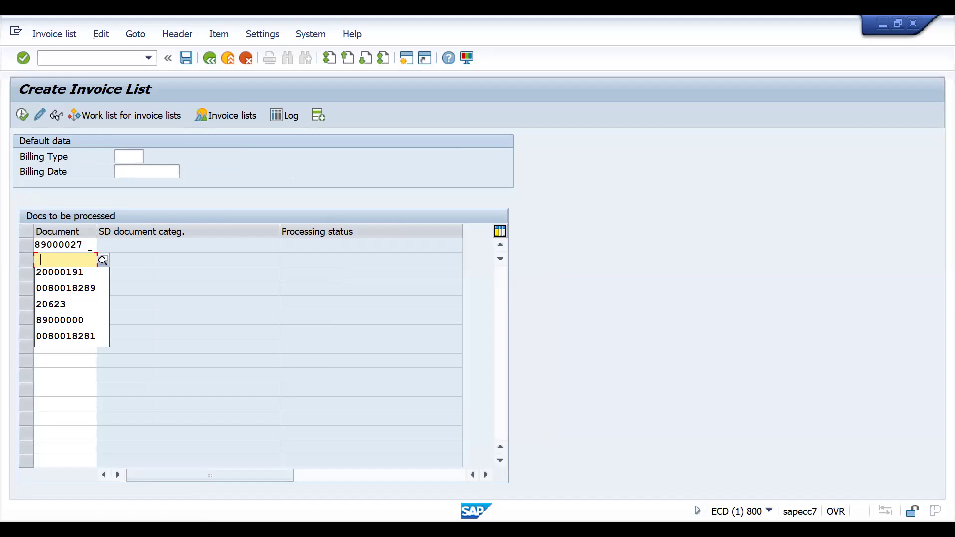
click(90, 245)
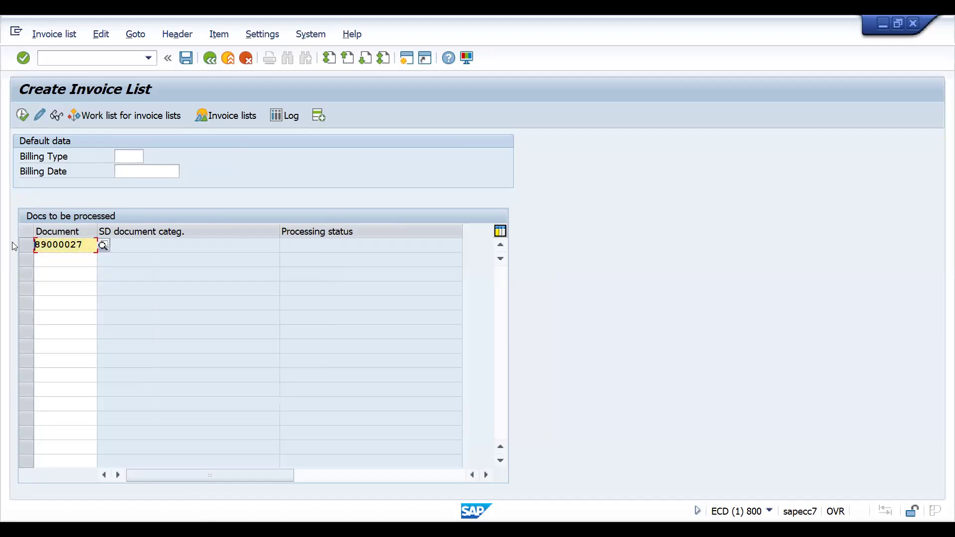
click(49, 261)
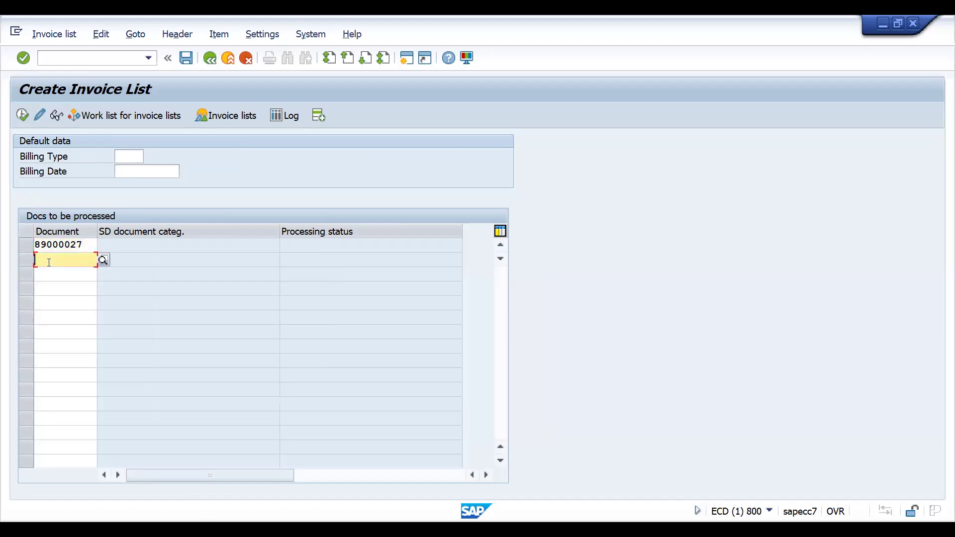
text(89000027)
key(BackSpace)
text(6)
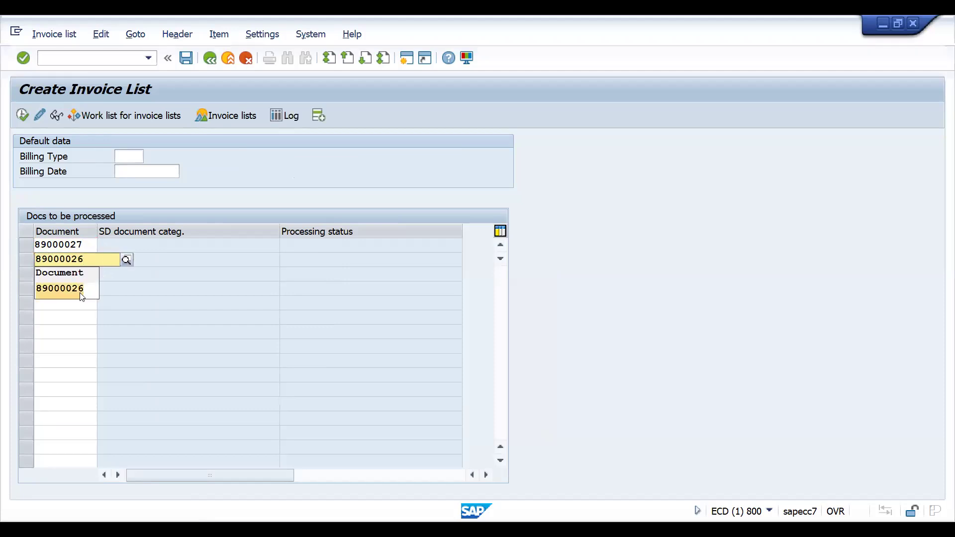
click(82, 297)
Set the billing type to LR (Invoice list) and execute the invoice list creation for the entered documents.
click(128, 159)
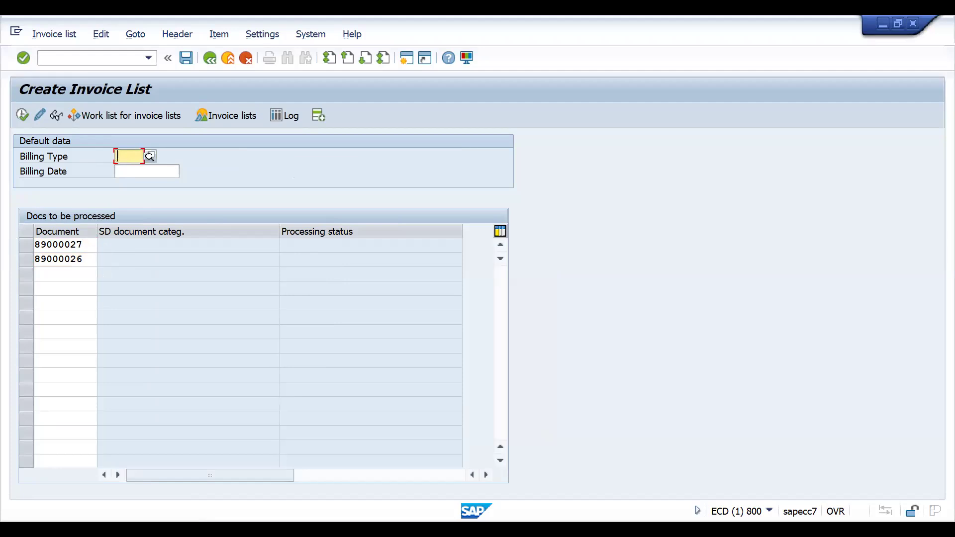
text(lr)
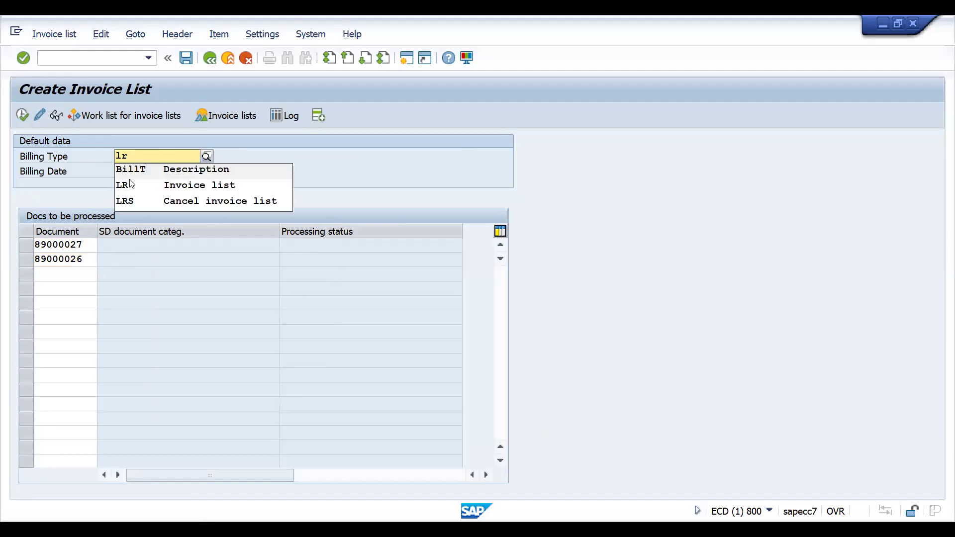
click(129, 182)
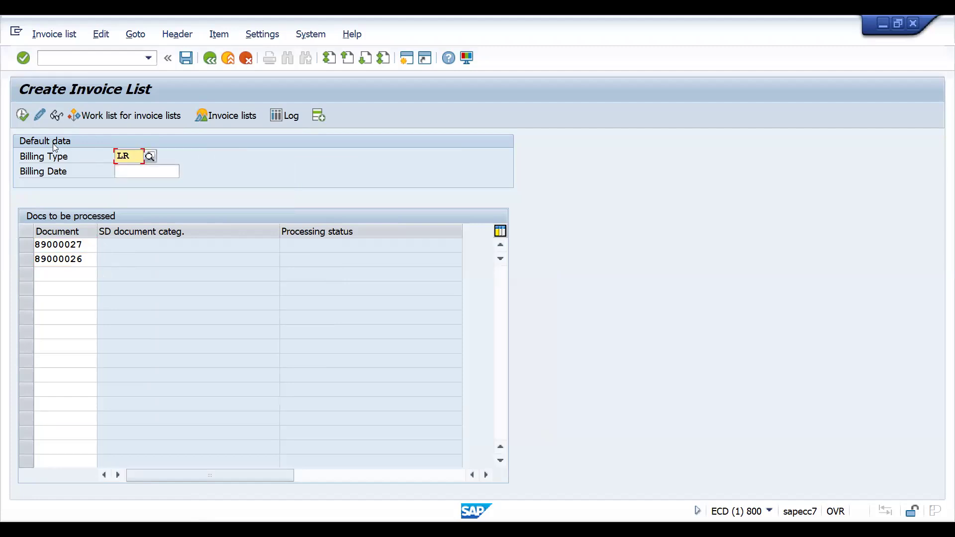
click(22, 116)
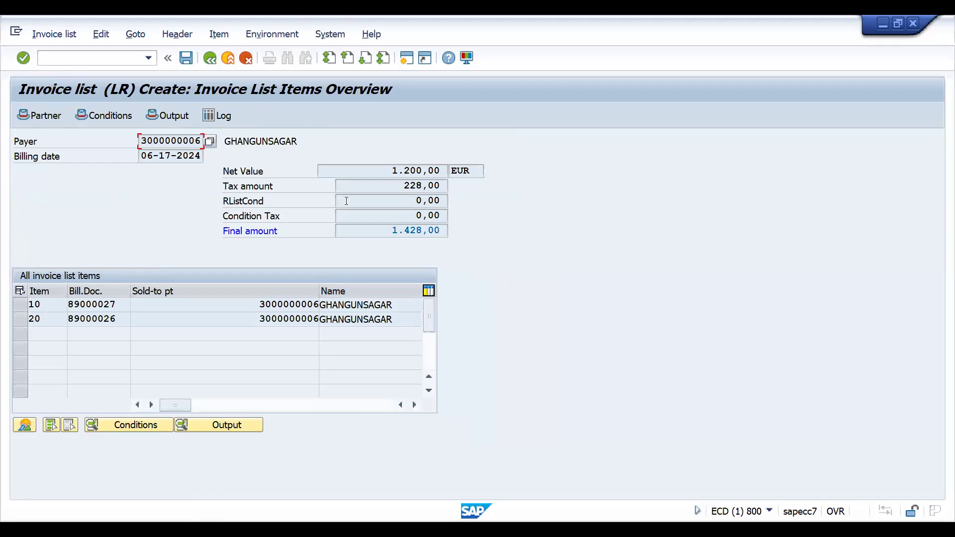
Examine the net value, tax amount and final amount in the invoice list items overview.
click(438, 170)
click(403, 186)
drag(392, 232, 445, 233)
click(446, 233)
Open transaction VF02 in a new session.
text(/ovf02)
key(Return)
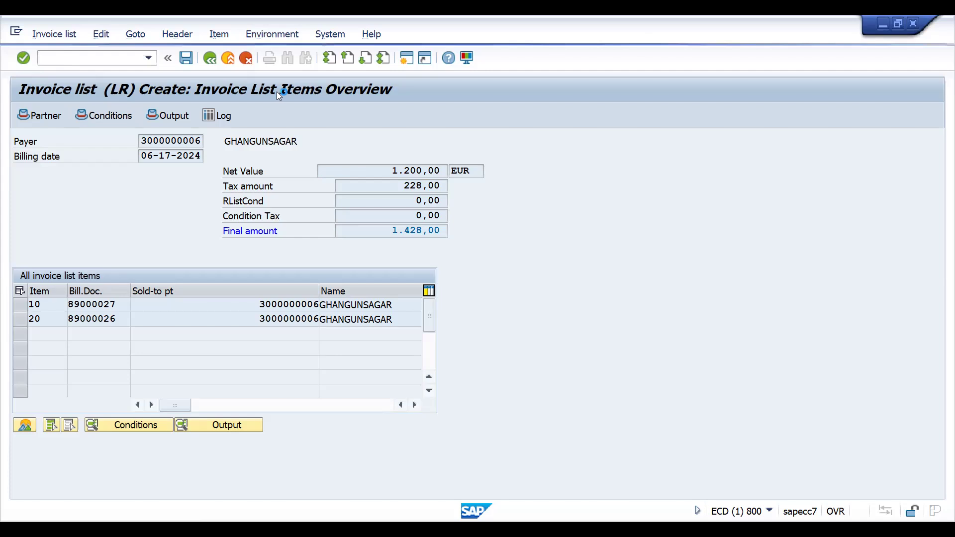